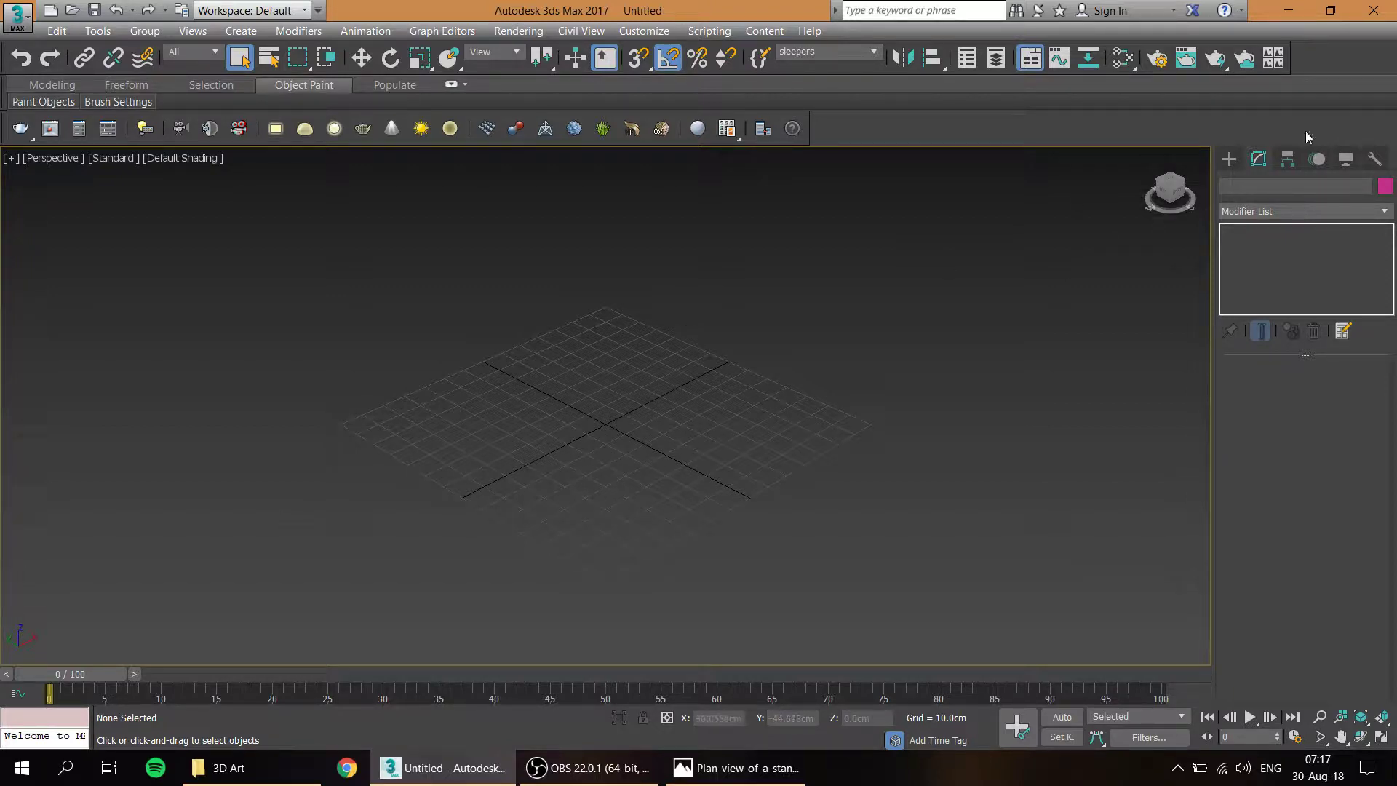
- Create a plane about 332 cm long and 98 cm wide with two width segments, and hide the viewport grid
left_click(1230, 160)
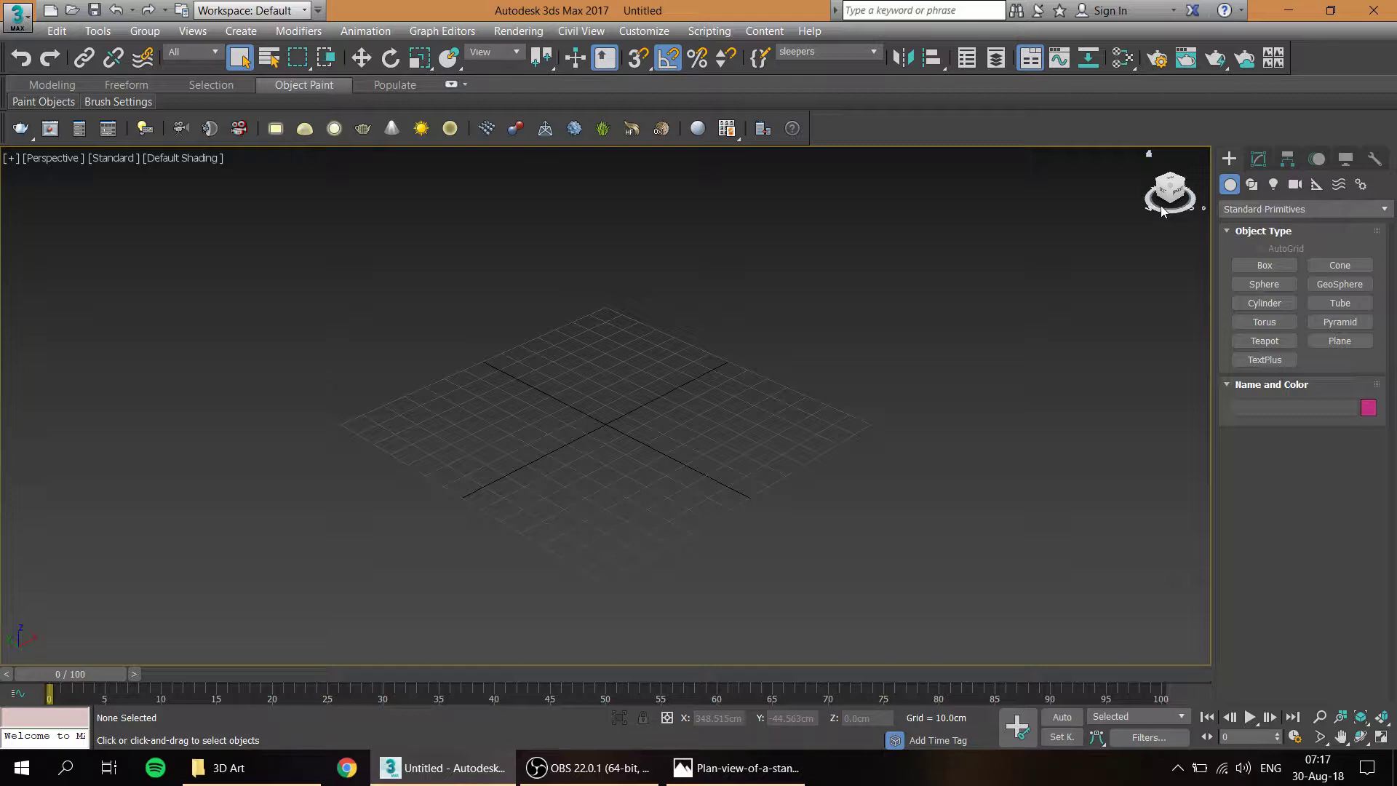
left_click(1362, 342)
left_click_drag(589, 403, 1038, 521)
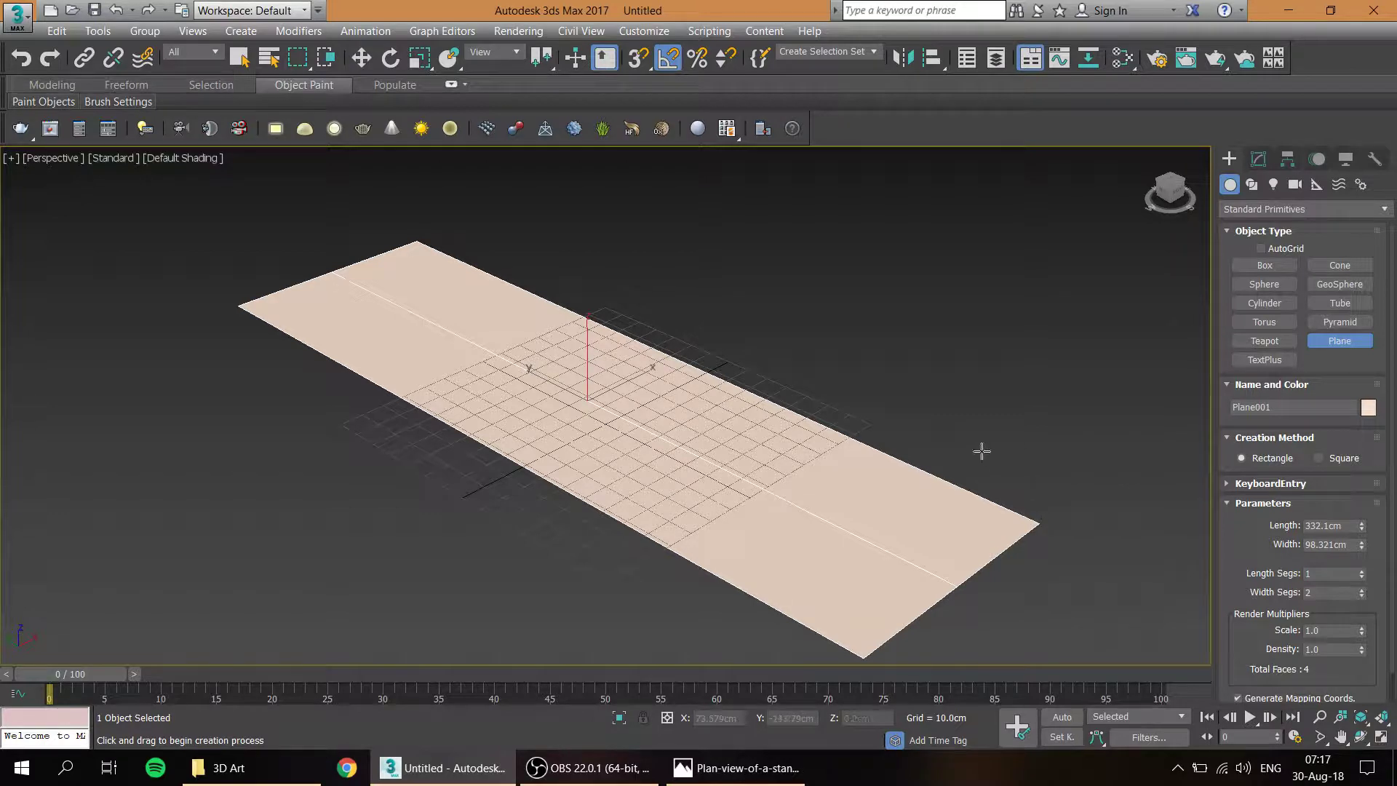
right_click(804, 336)
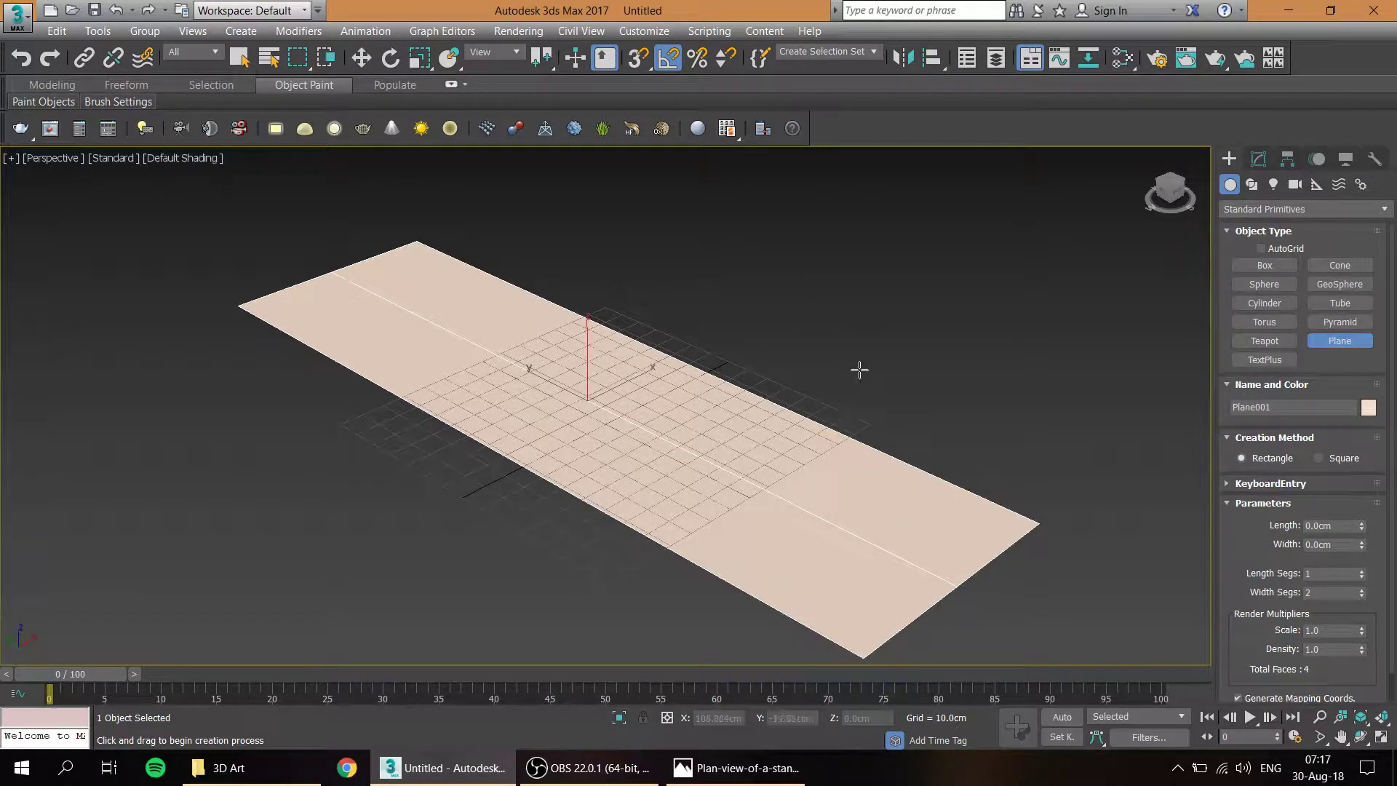
right_click(986, 404)
key("g")
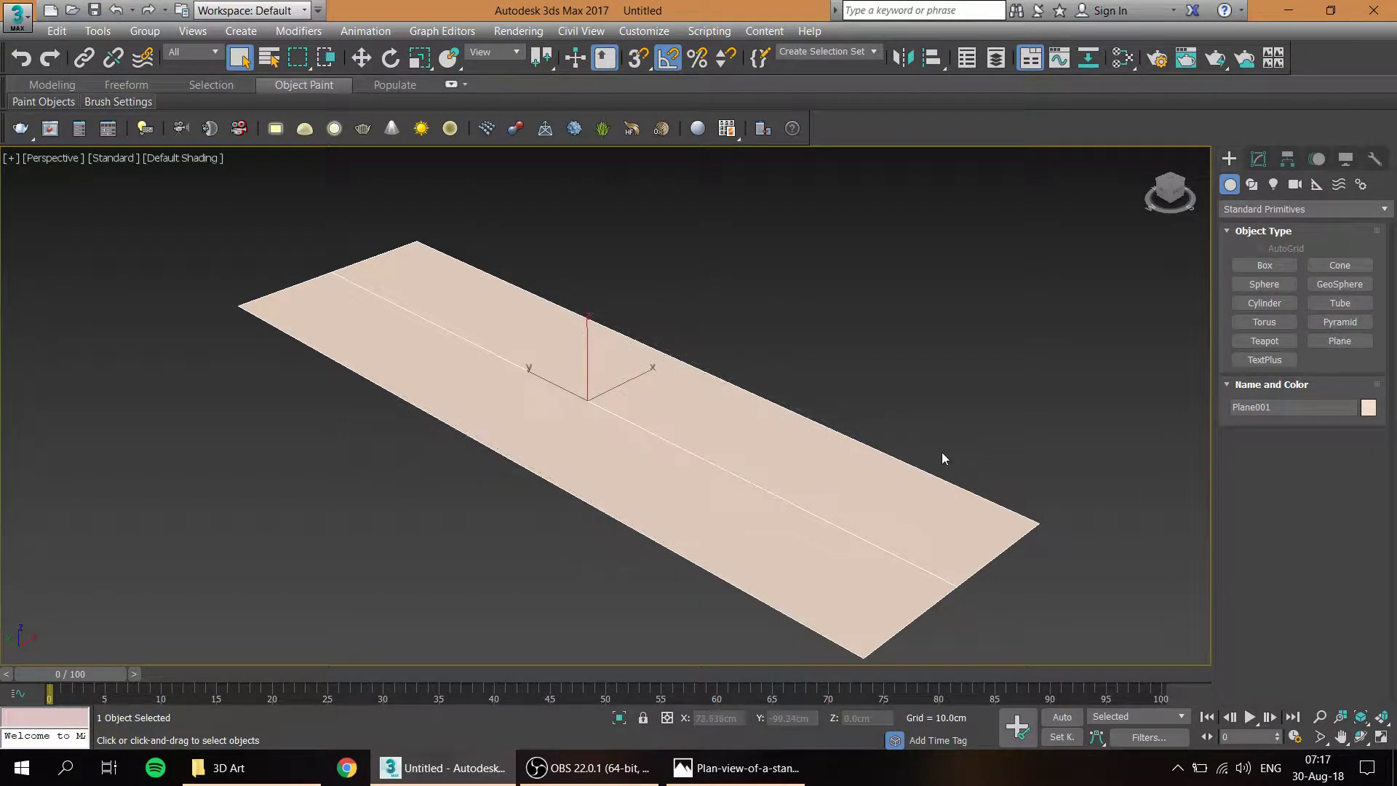
- Check the rail spacing in the rail-track plan image and set the plane's width to 1.435 m
middle_click_drag(720, 474, 699, 384, "alt")
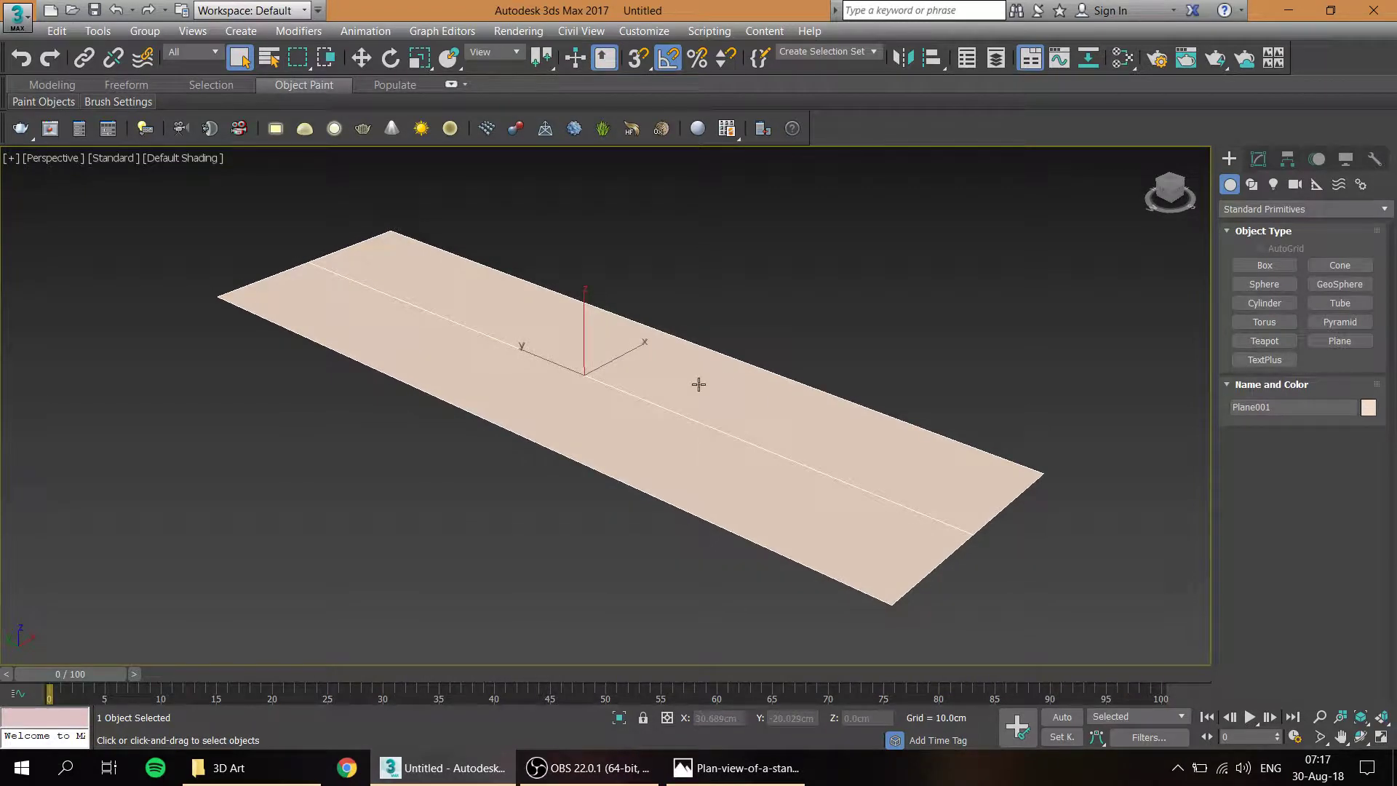
left_click(1258, 159)
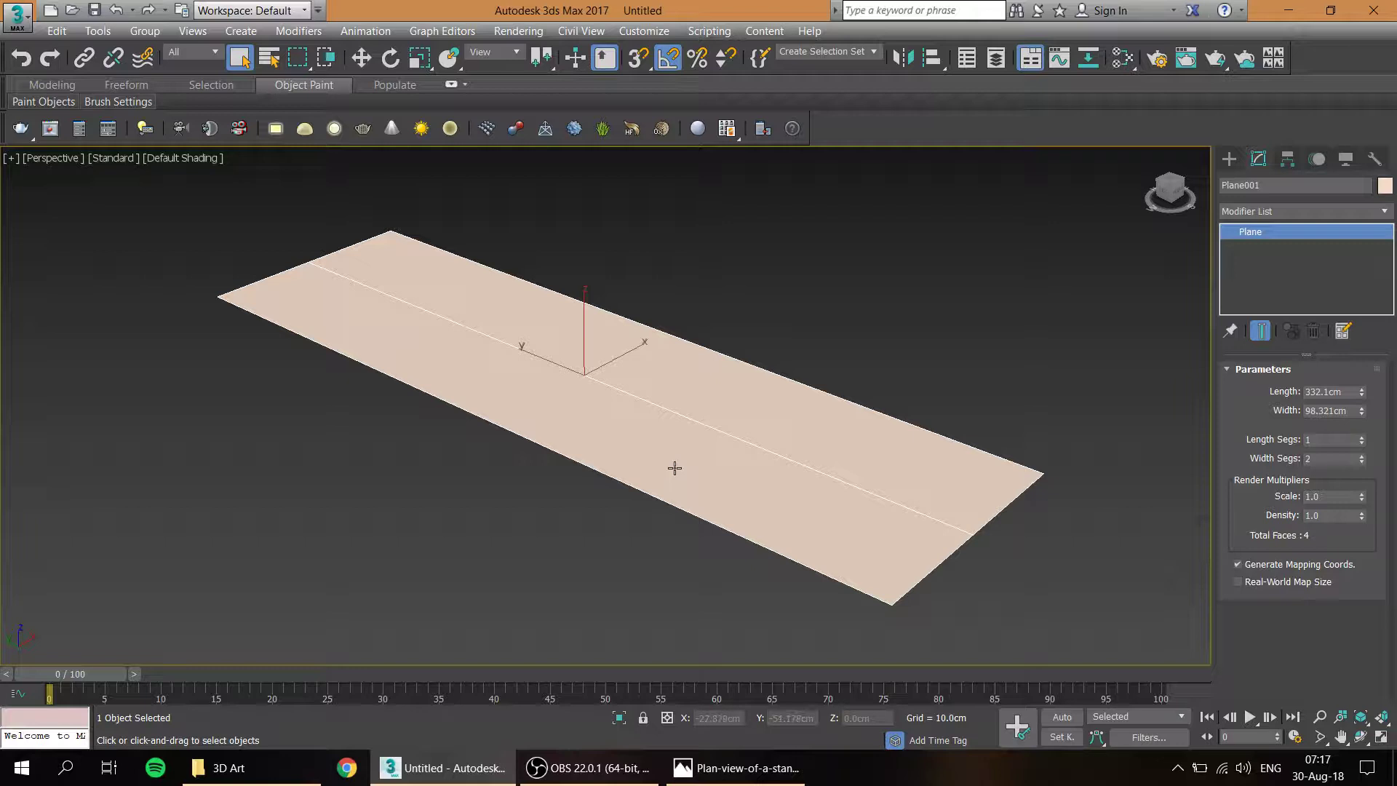
left_click(738, 767)
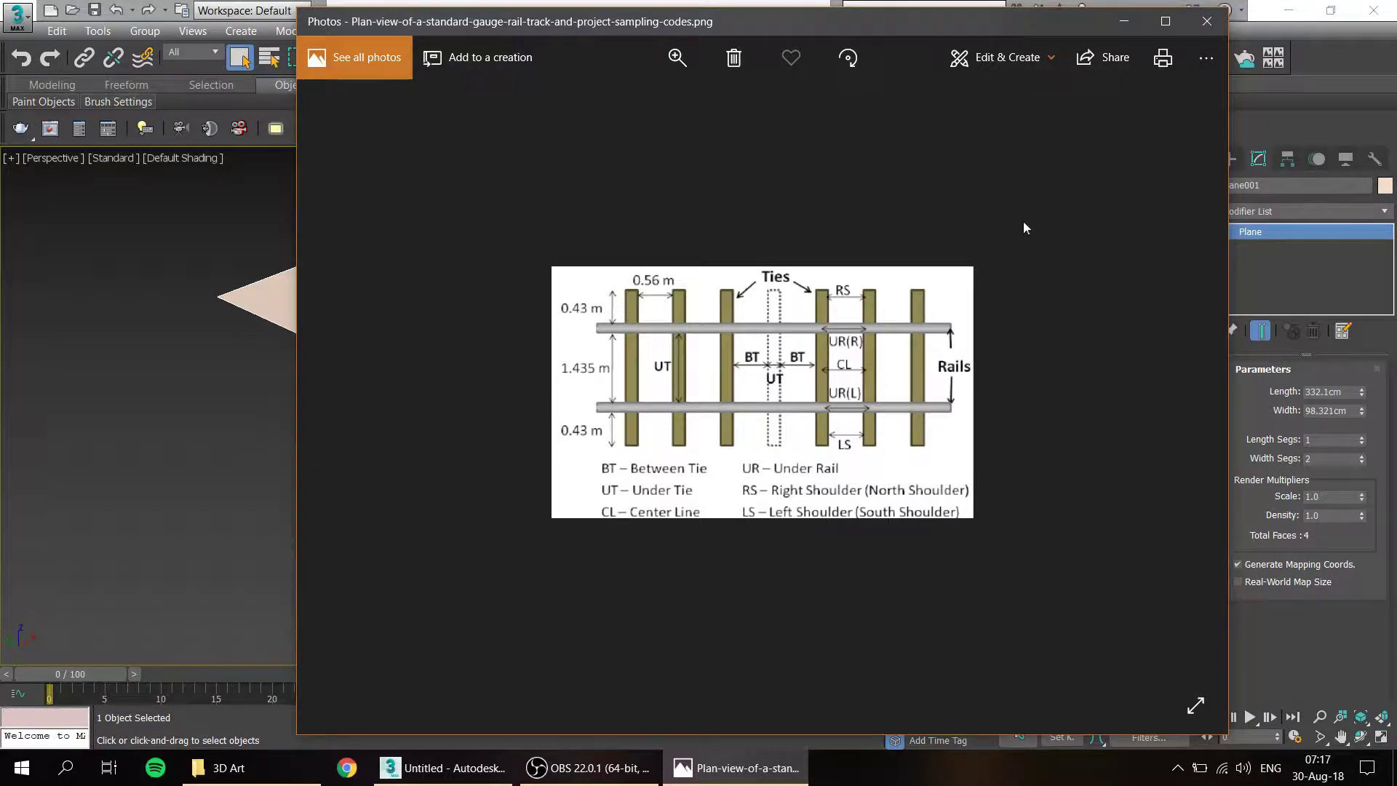
left_click(1357, 541)
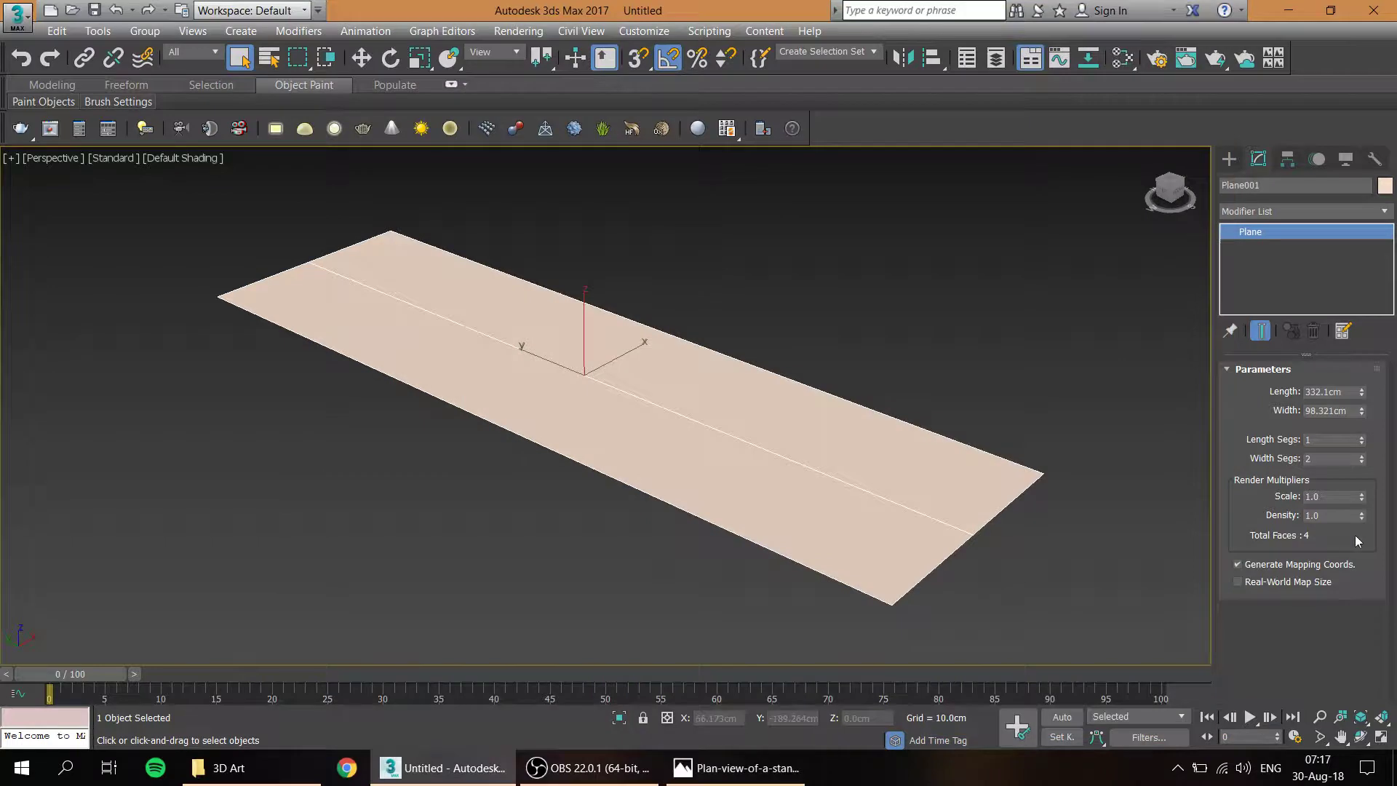
double_click(1353, 409)
type("1.453")
mouse_move(735, 770)
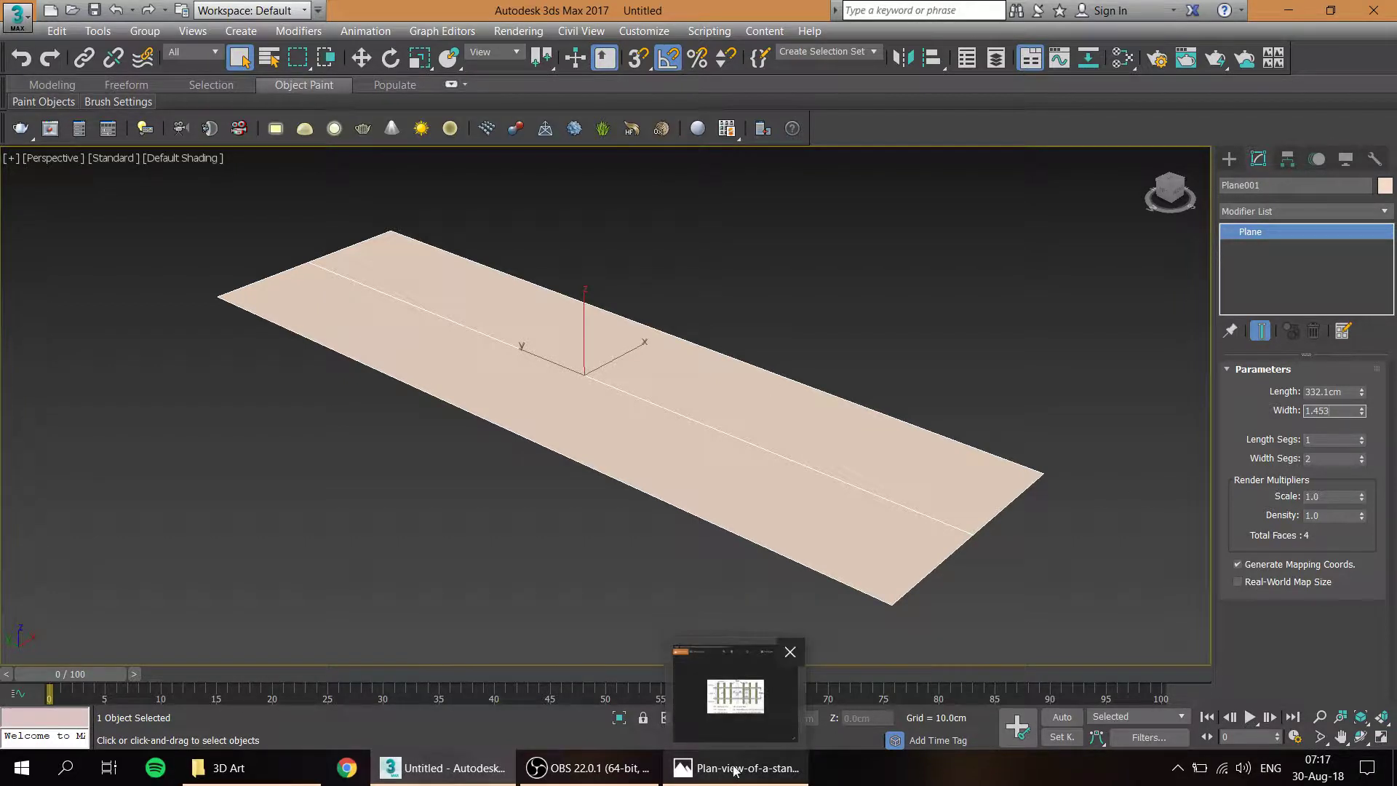
mouse_move(747, 695)
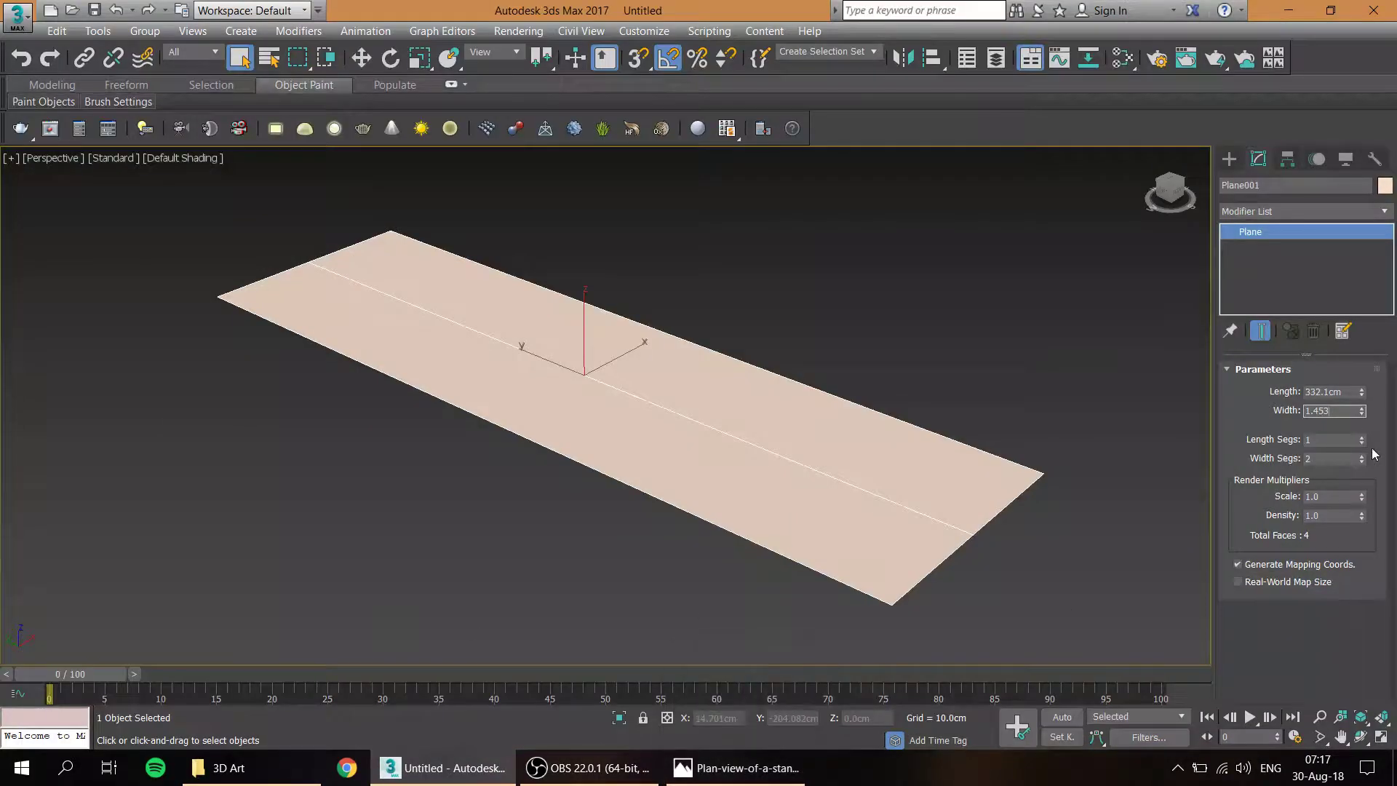
left_click_drag(1329, 409, 1309, 392)
type("435m")
key("Return")
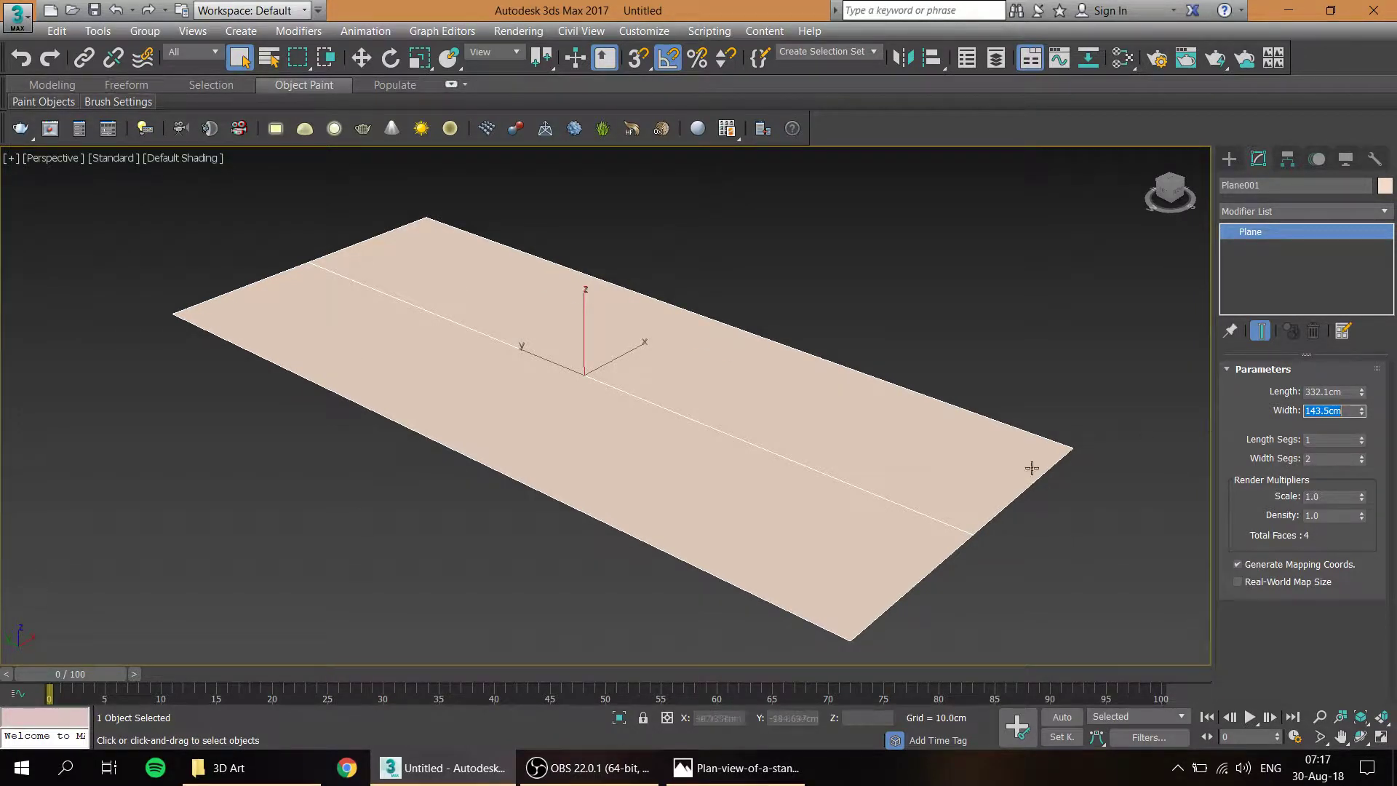
- Set the plane's length to 1000 cm
scroll(789, 508, "down", 5)
scroll(698, 498, "up", 3)
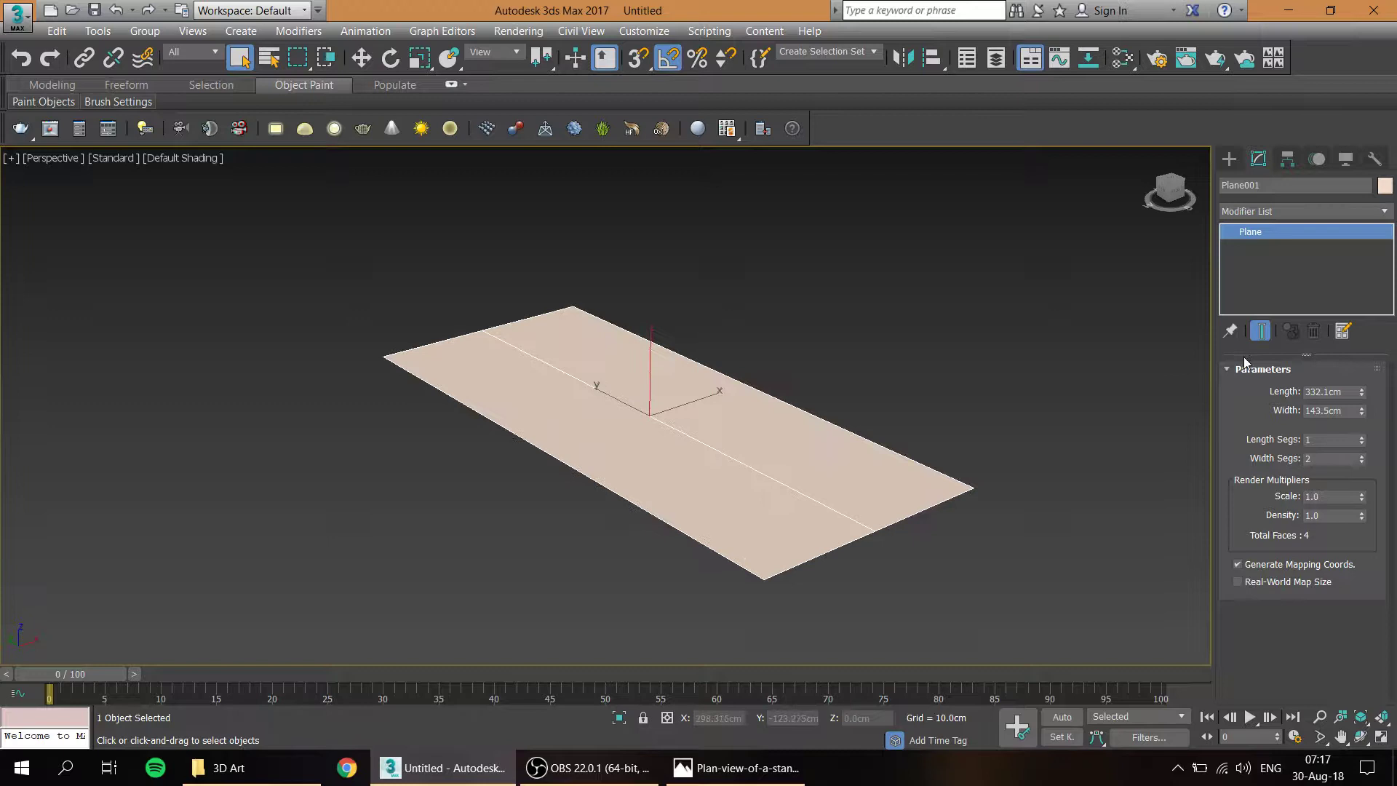
double_click(1319, 395)
type("1000")
key("Return")
- Convert the plane to an Editable Poly
scroll(645, 457, "down", 3)
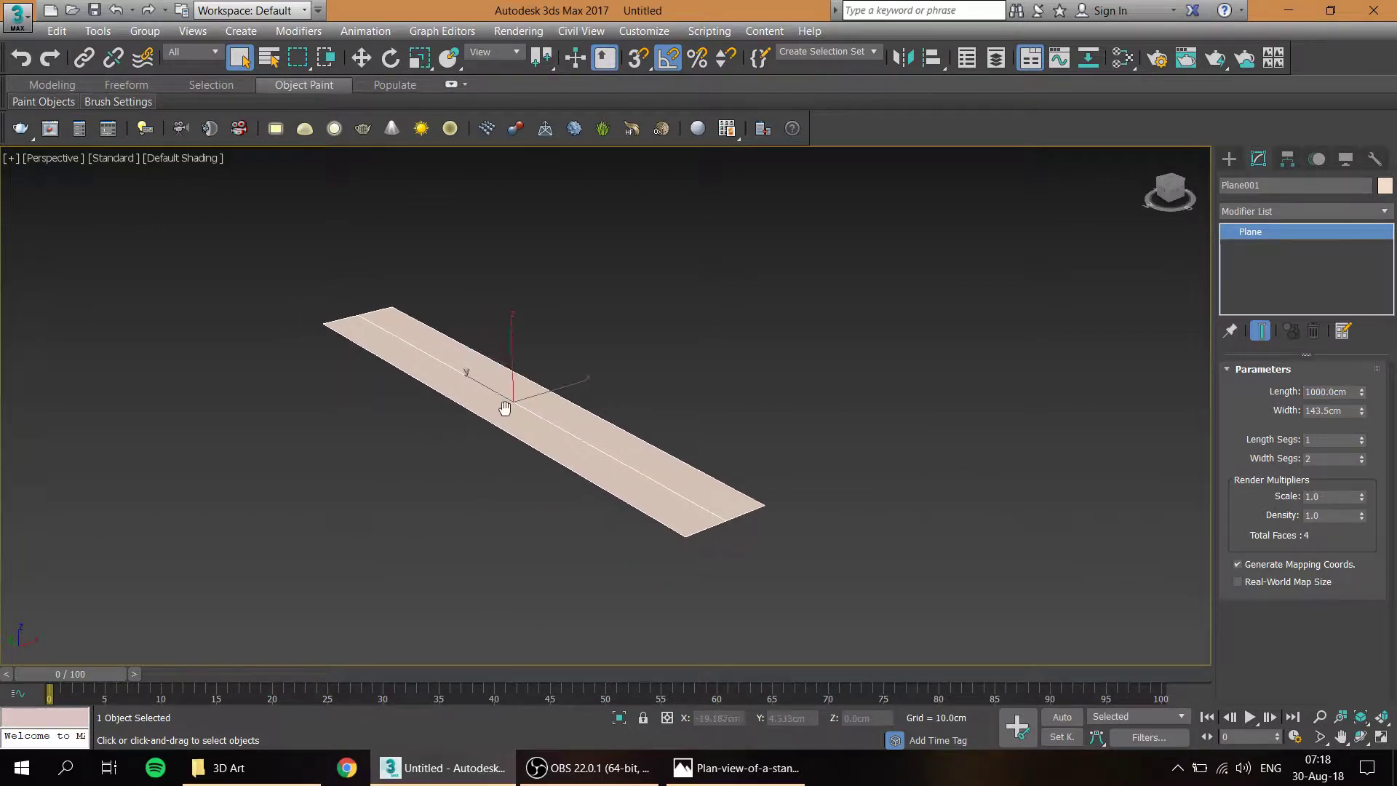
mouse_move(524, 399)
middle_mouse_down()
mouse_move(539, 415)
mouse_move(535, 401)
middle_mouse_up()
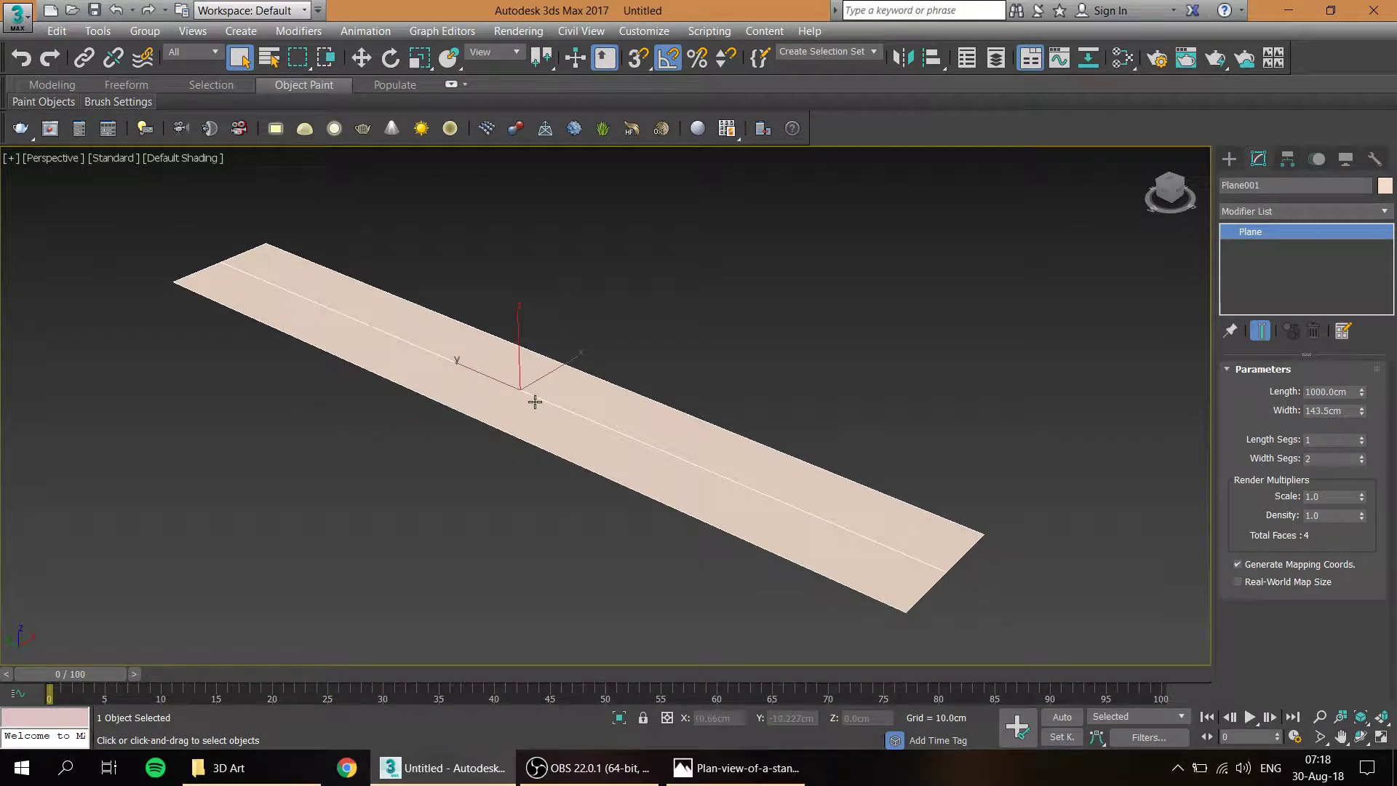
right_click(560, 428)
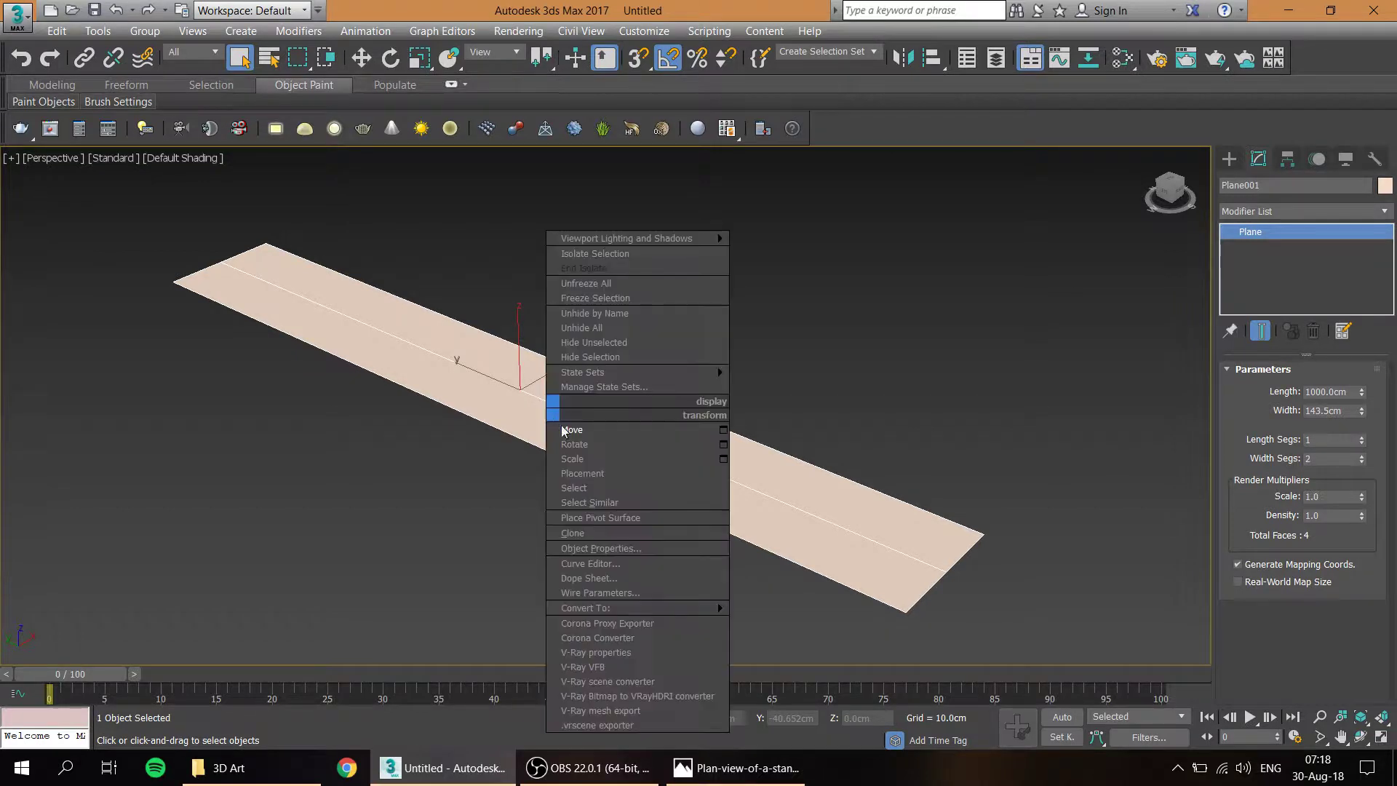
mouse_move(692, 607)
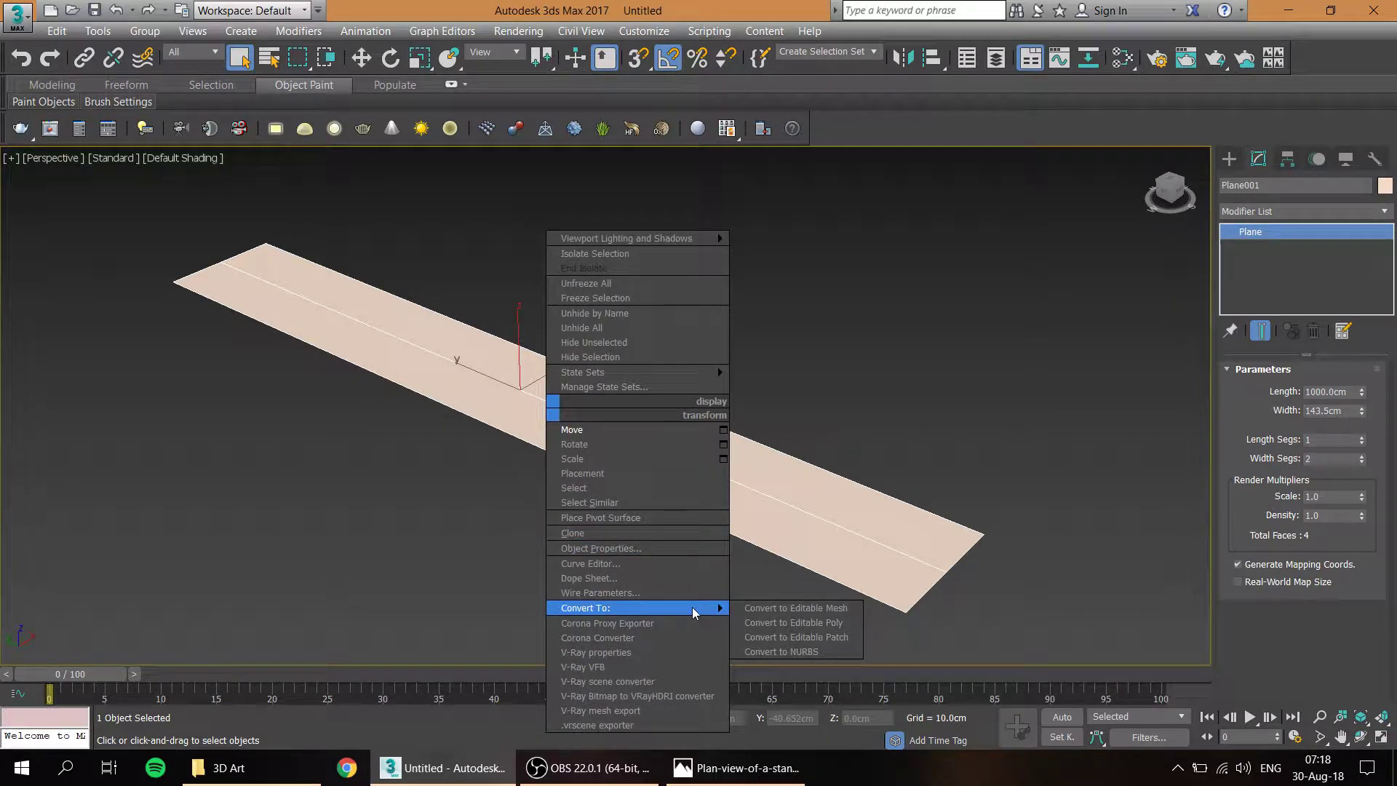
left_click(811, 625)
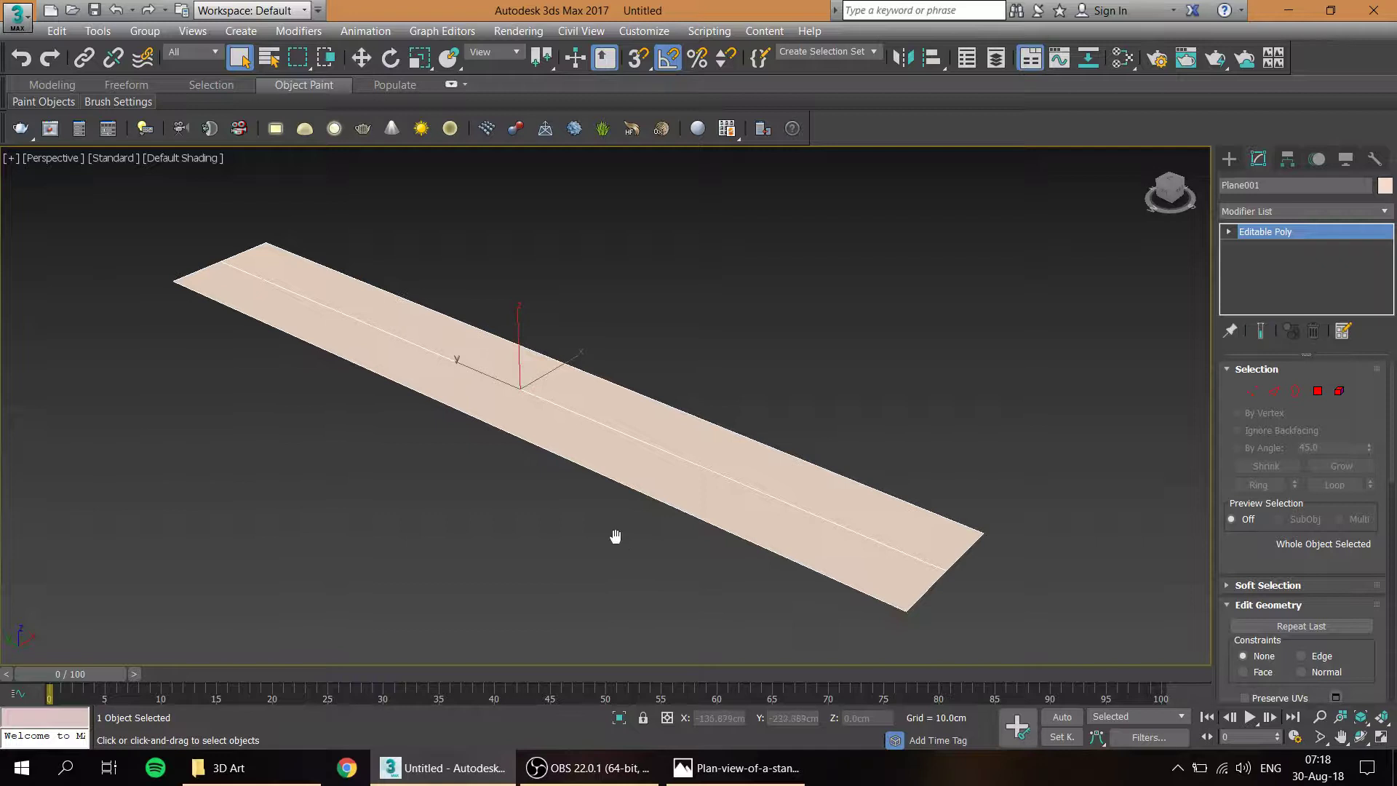
- Select the plane's two long outer edges and create a linear shape from them named Rail
scroll(615, 535, "down", 2)
left_click(1274, 391)
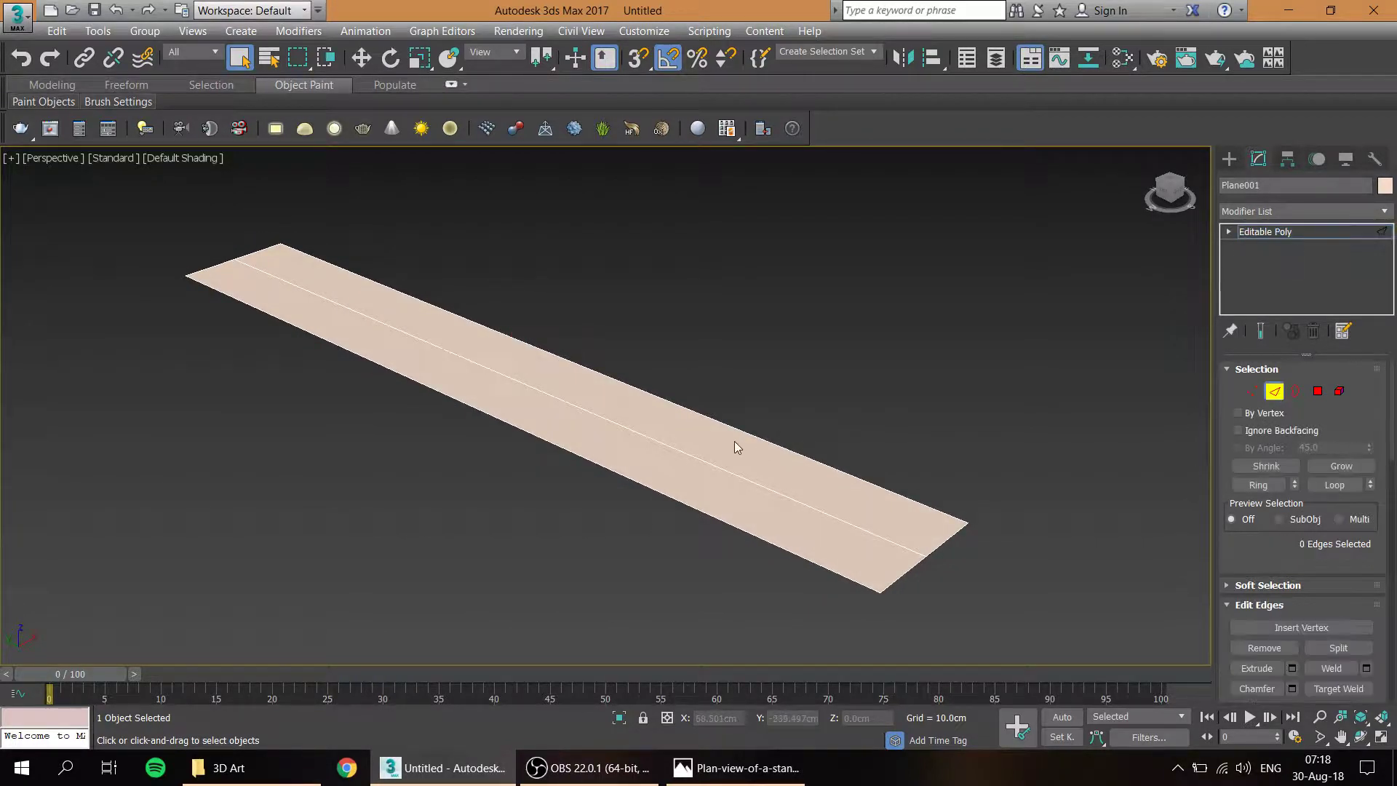
left_click(732, 429)
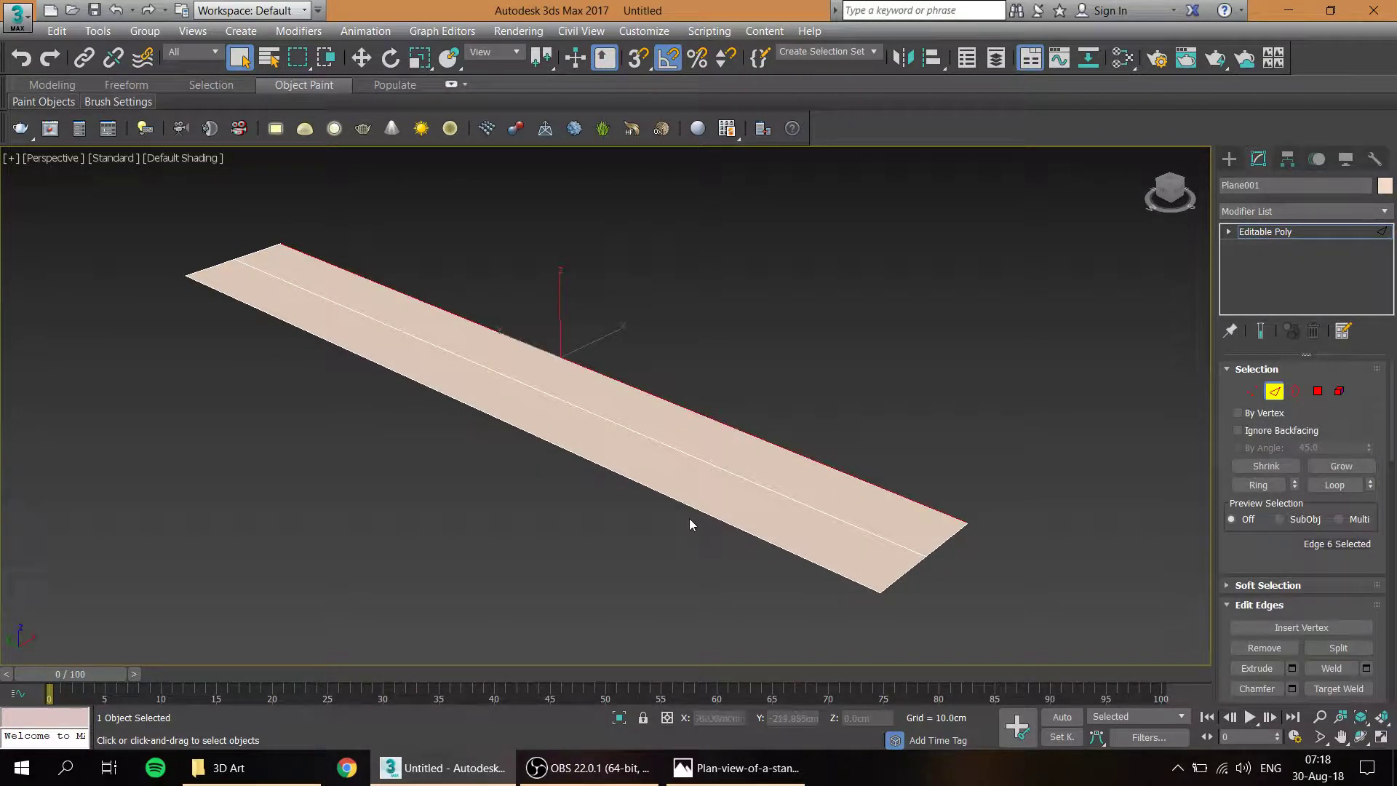
left_click(638, 484, "ctrl")
scroll(722, 514, "down", 1)
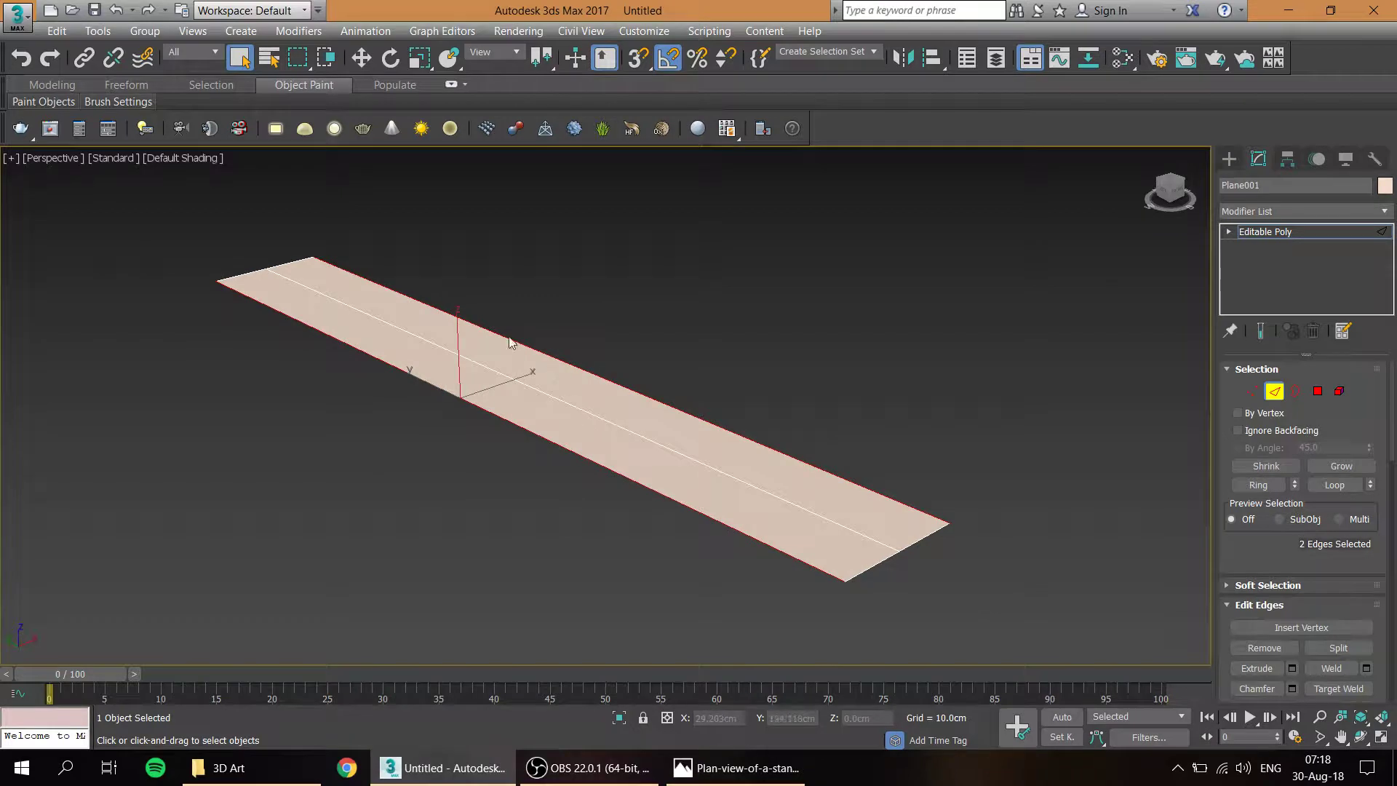
right_click(463, 321)
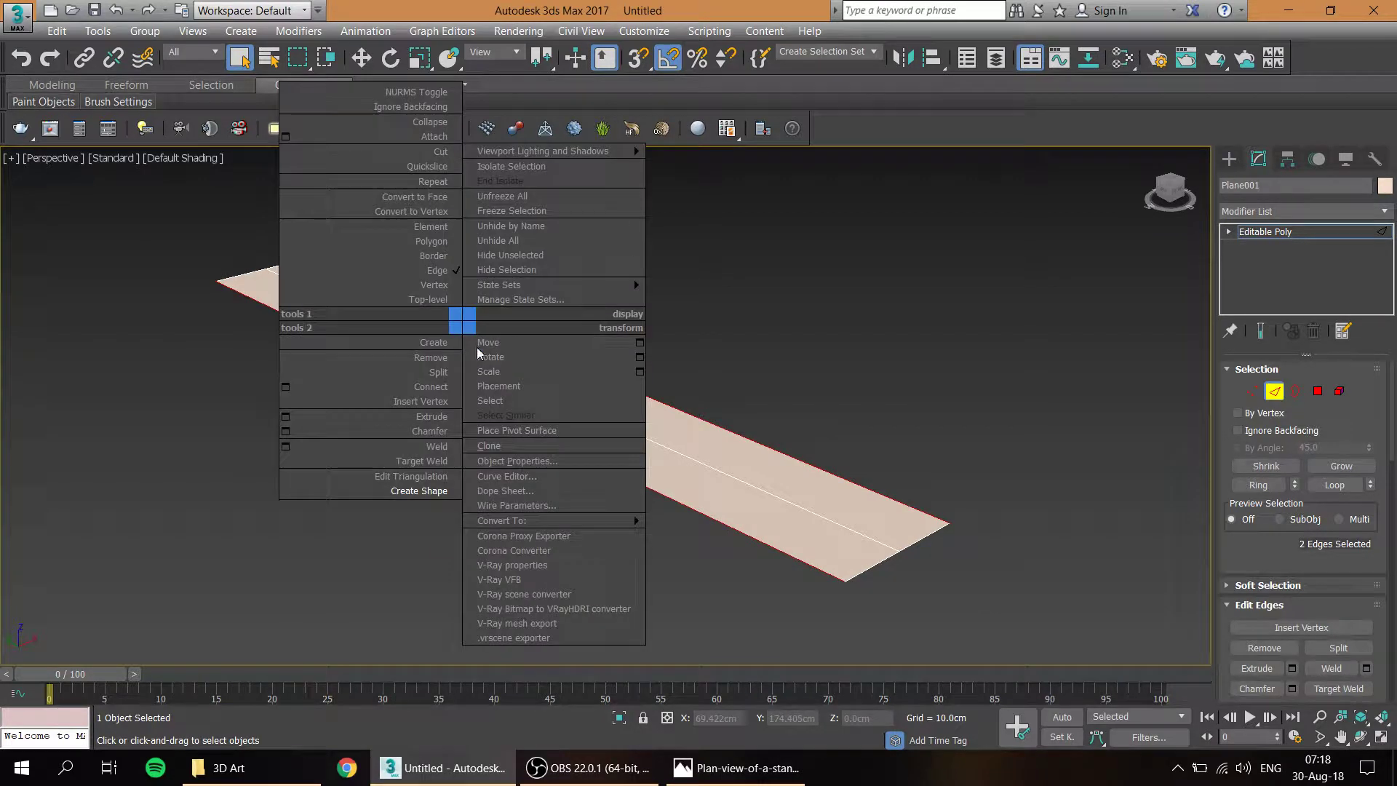
left_click(406, 492)
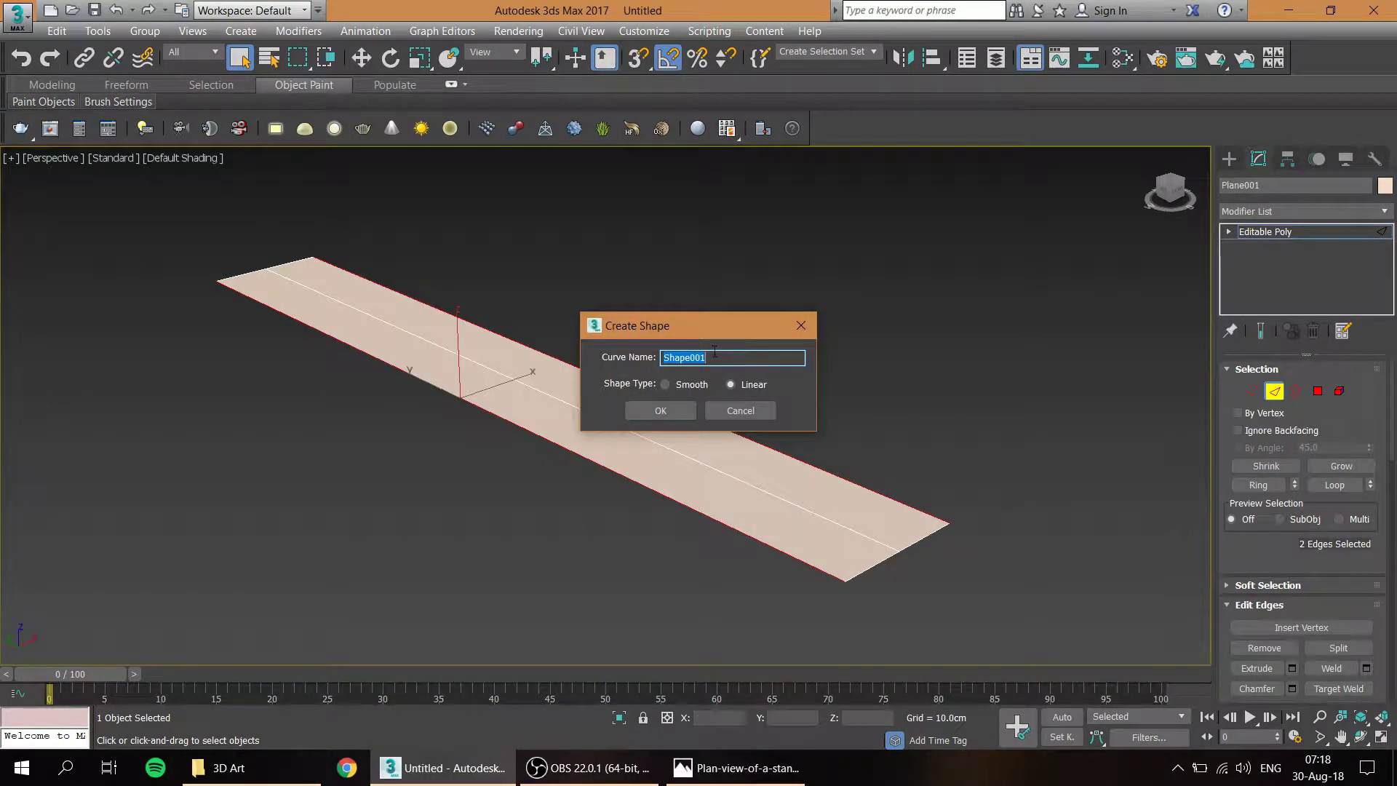
type("Rail")
left_click(660, 410)
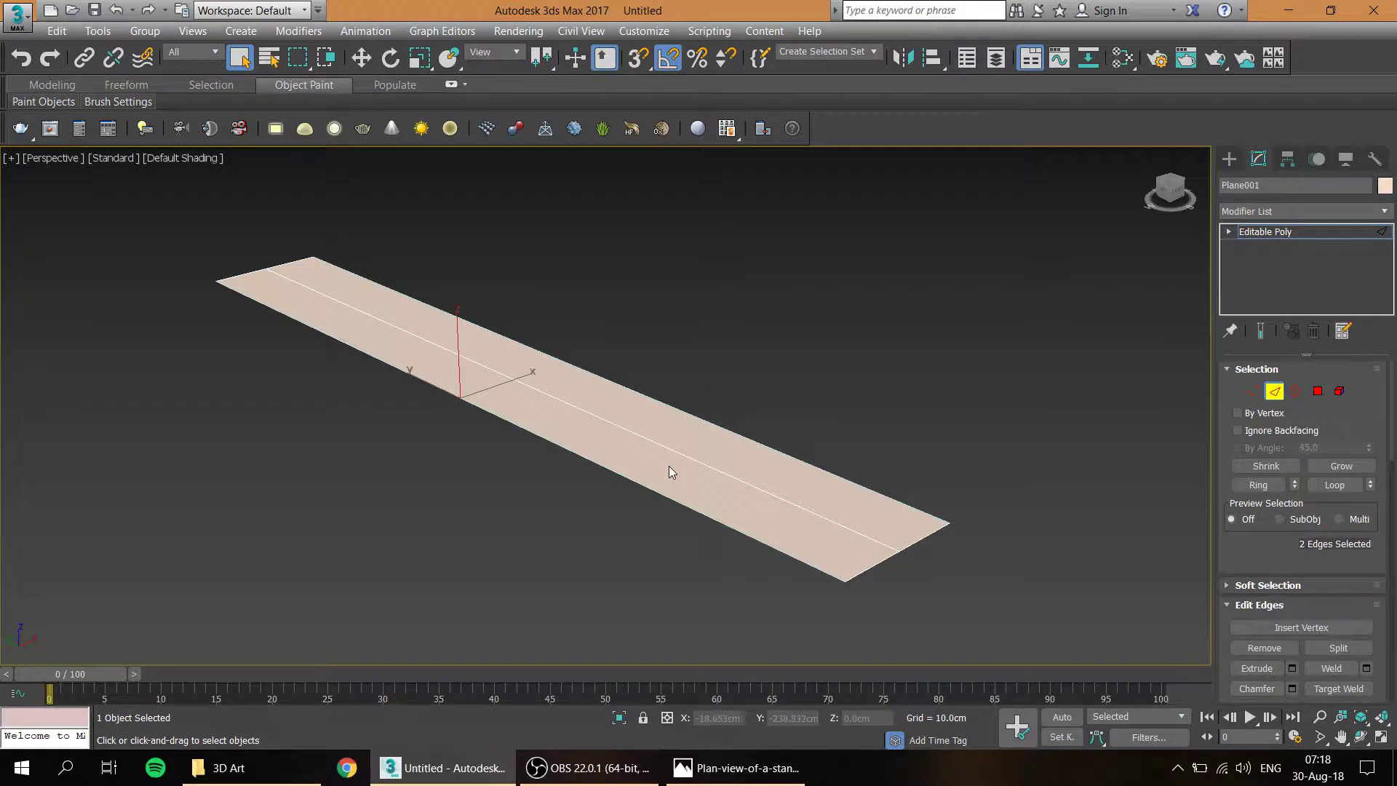
- Select the Rail shape from the scene list and raise it about 19 cm above the plane
key("h")
left_click(69, 136)
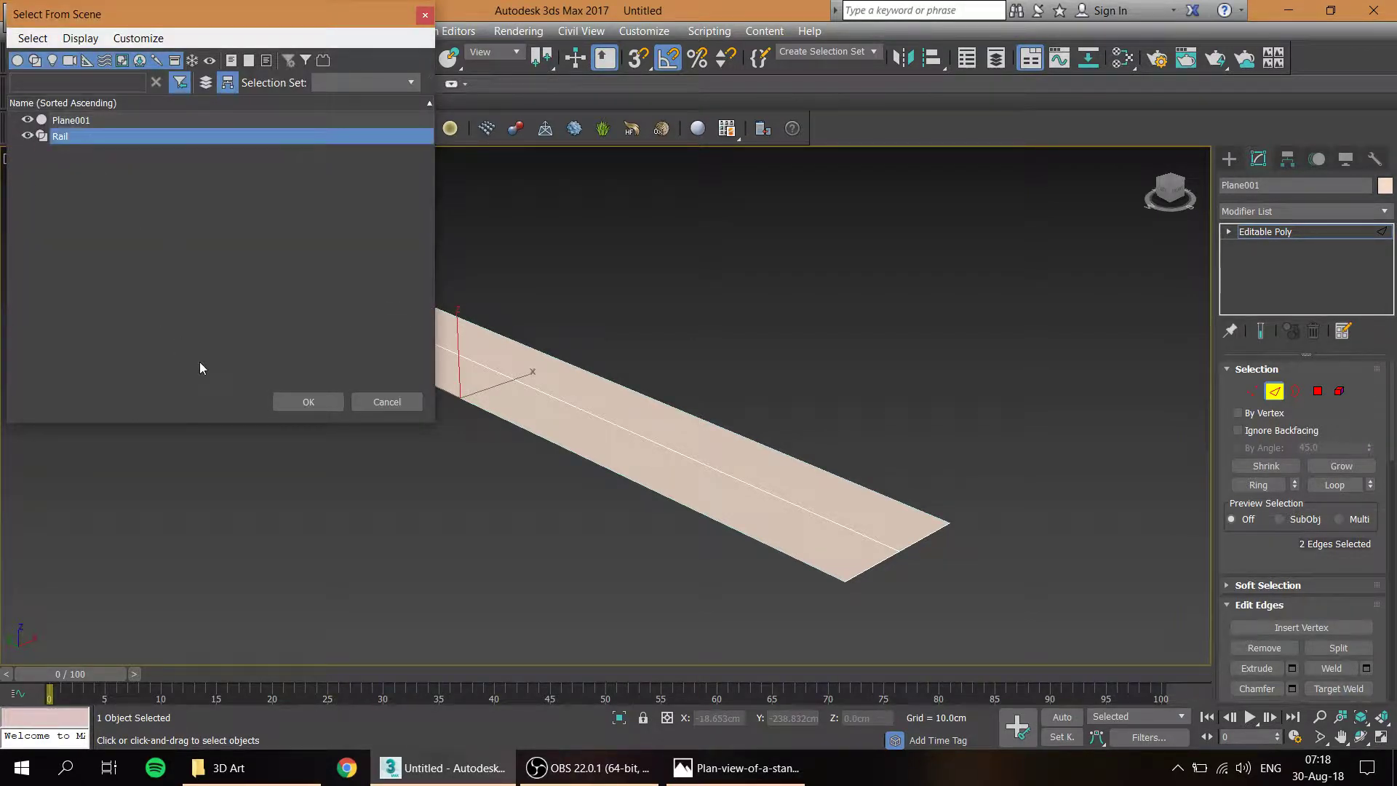
left_click(286, 399)
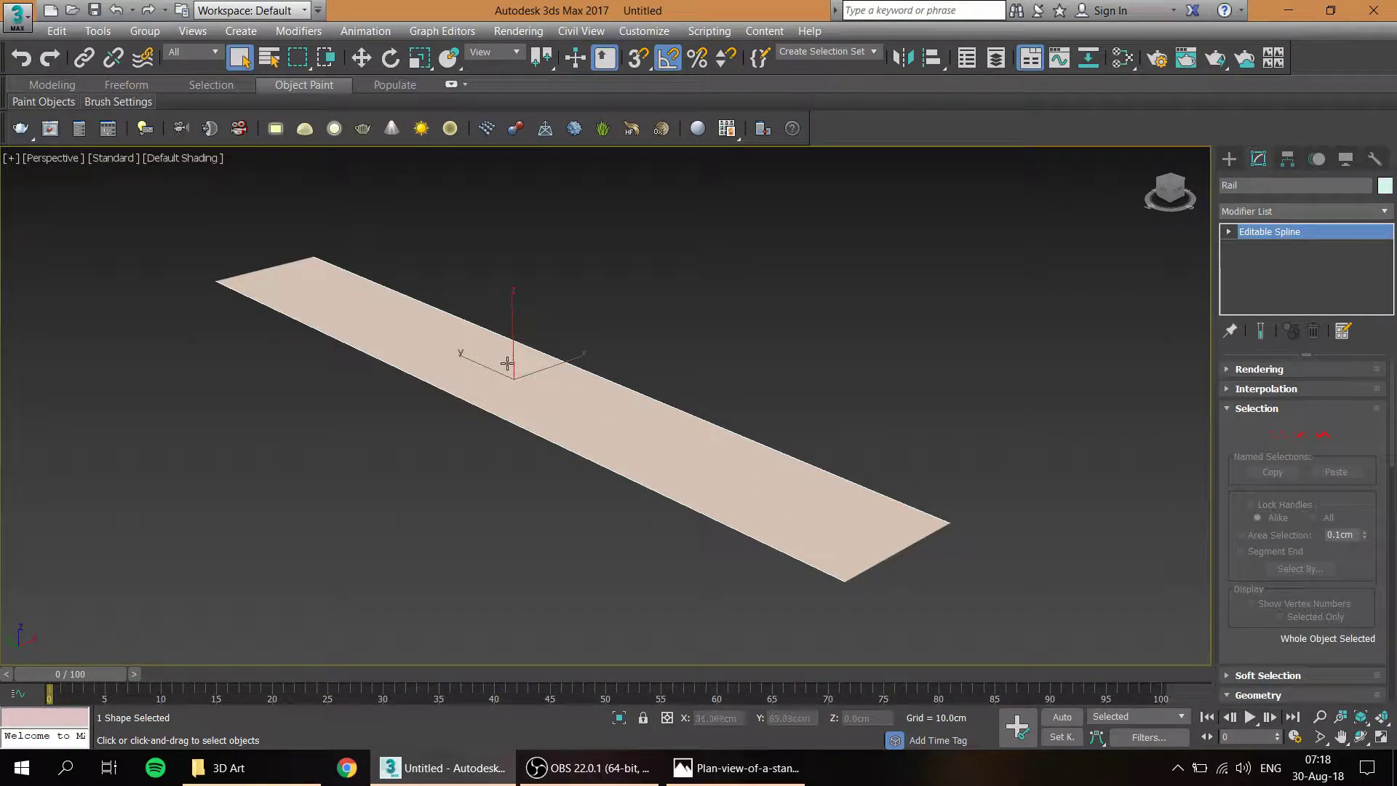
key("w")
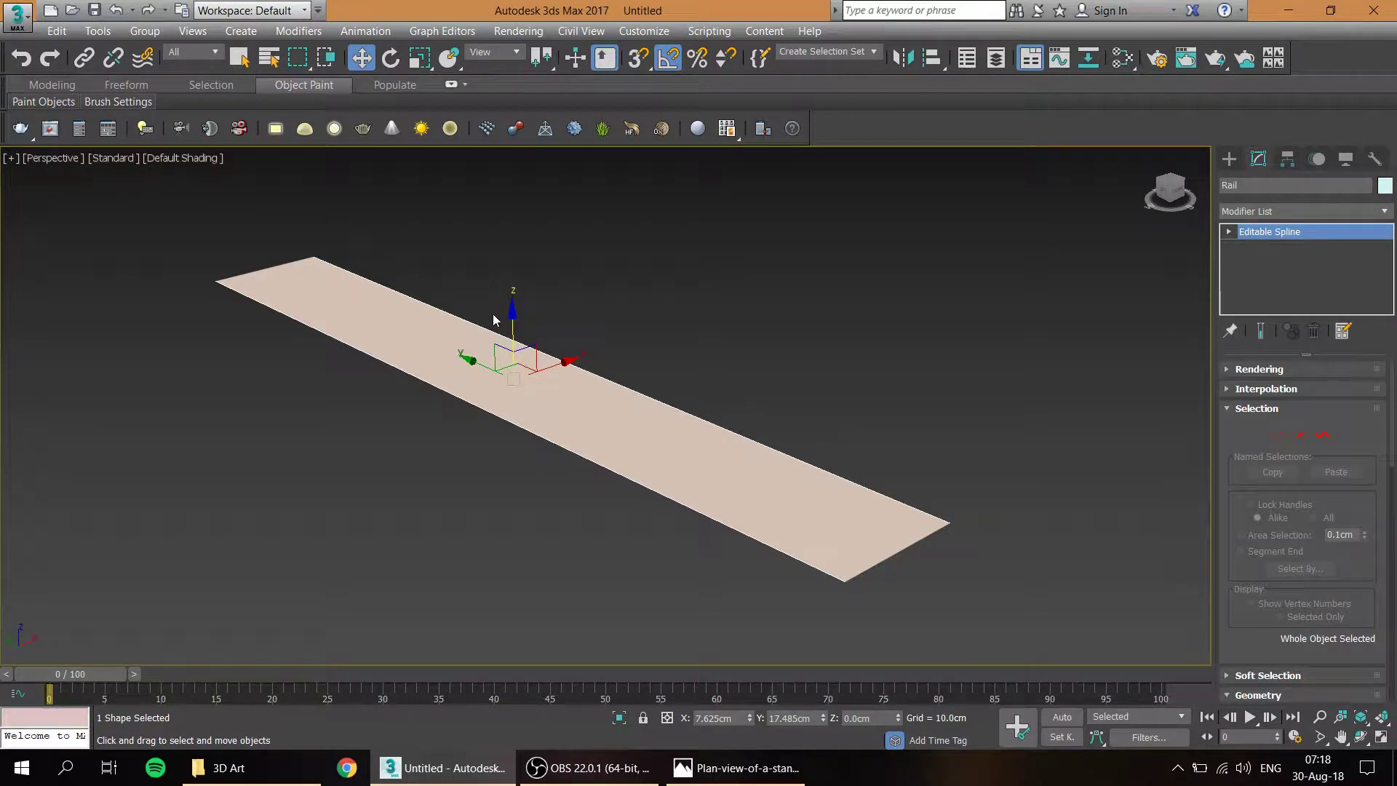
left_click_drag(514, 325, 514, 309)
- Examine the position of both Rail splines relative to the plane's edges
middle_click_drag(791, 538, 686, 492, "alt")
scroll(718, 460, "up", 5)
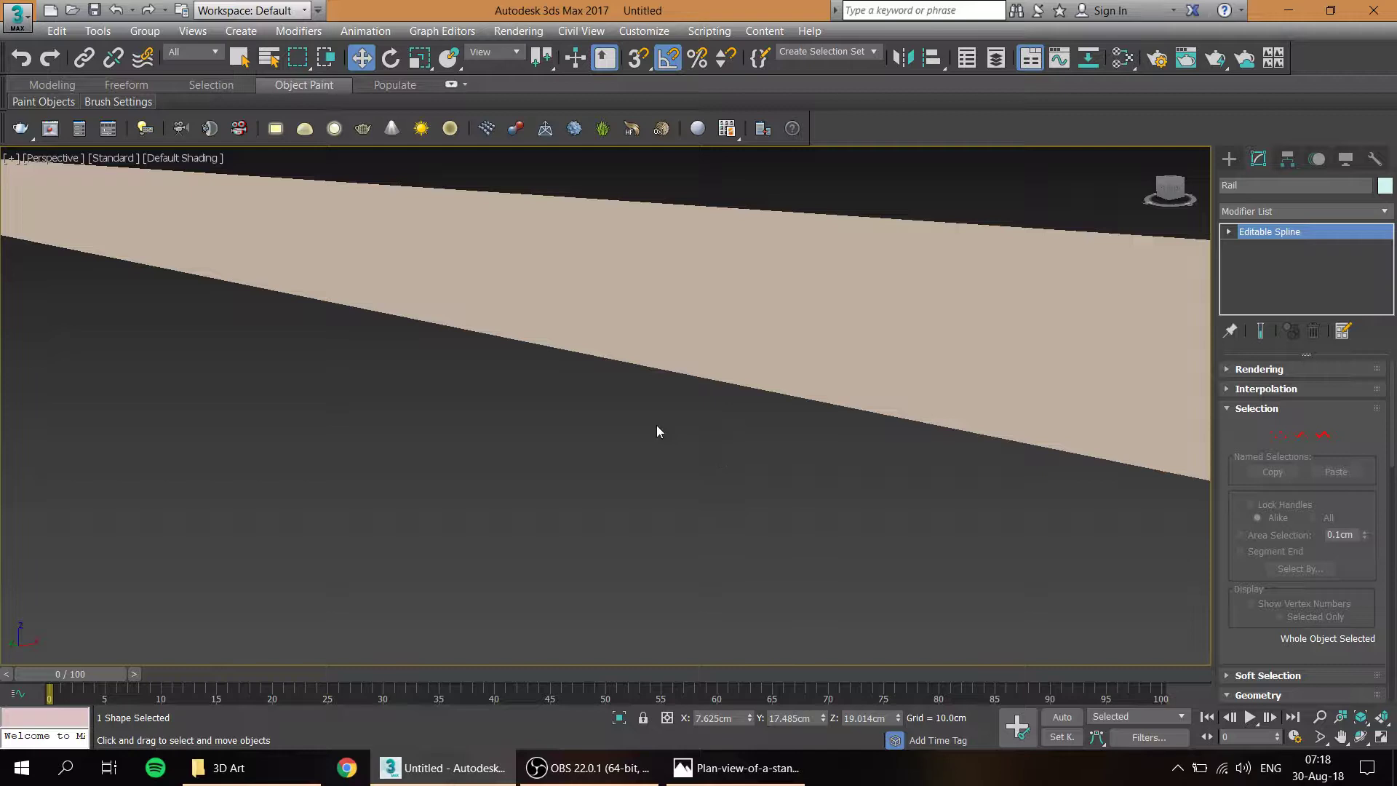
scroll(699, 368, "up", 4)
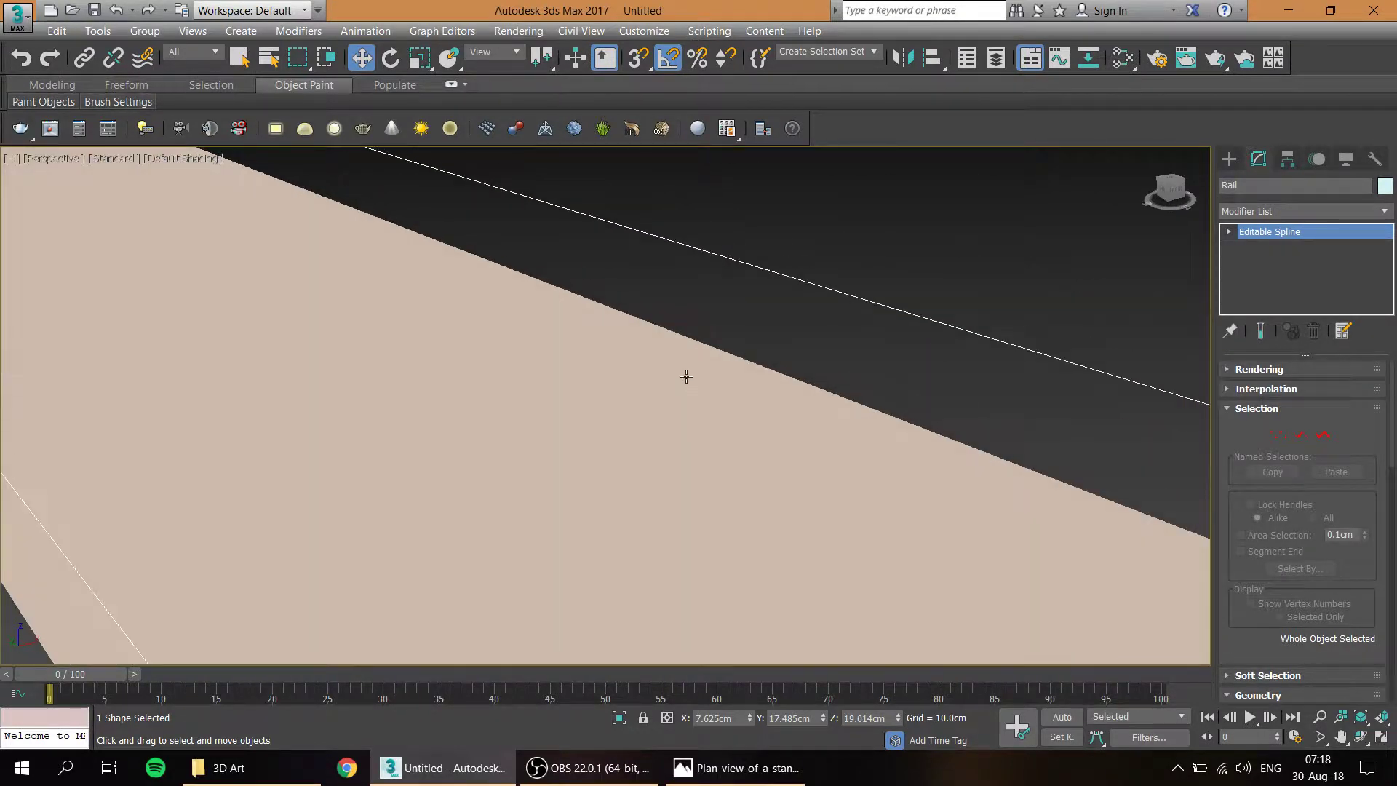
middle_click_drag(686, 377, 422, 318)
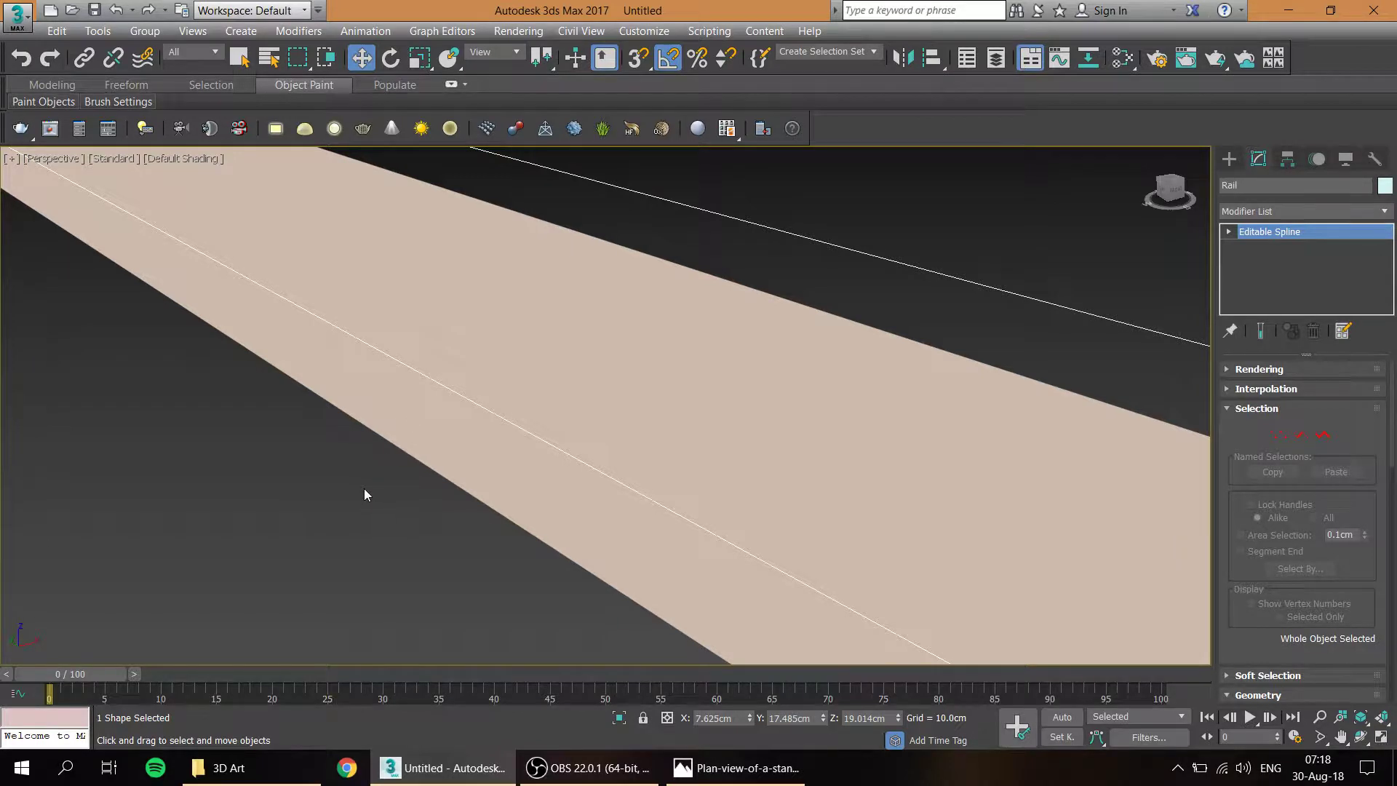
scroll(364, 492, "down", 5)
scroll(366, 487, "down", 2)
scroll(418, 374, "down", 2)
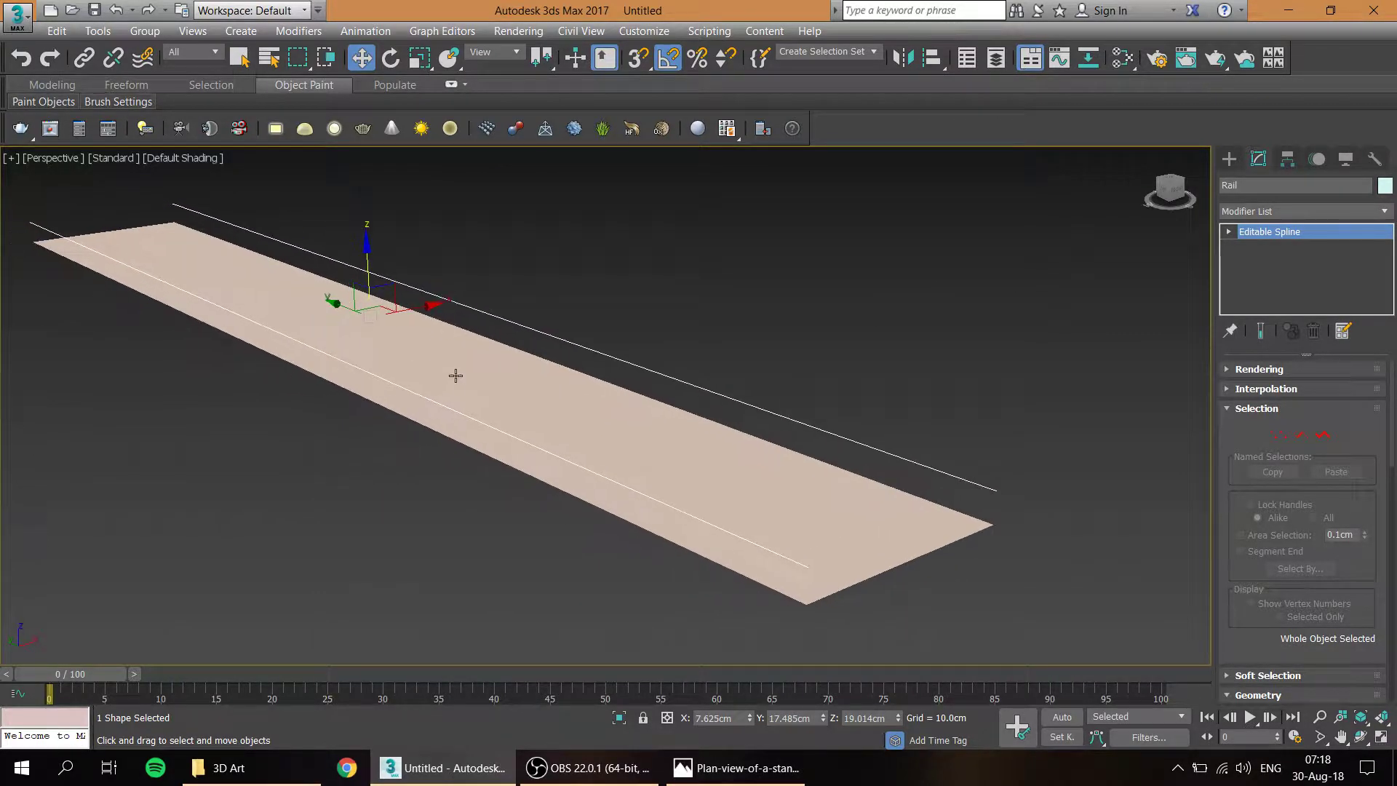
scroll(455, 375, "down", 1)
- Select the plane's lengthwise middle edge and create a linear shape from it named Sleeper
left_click(456, 376)
key("2")
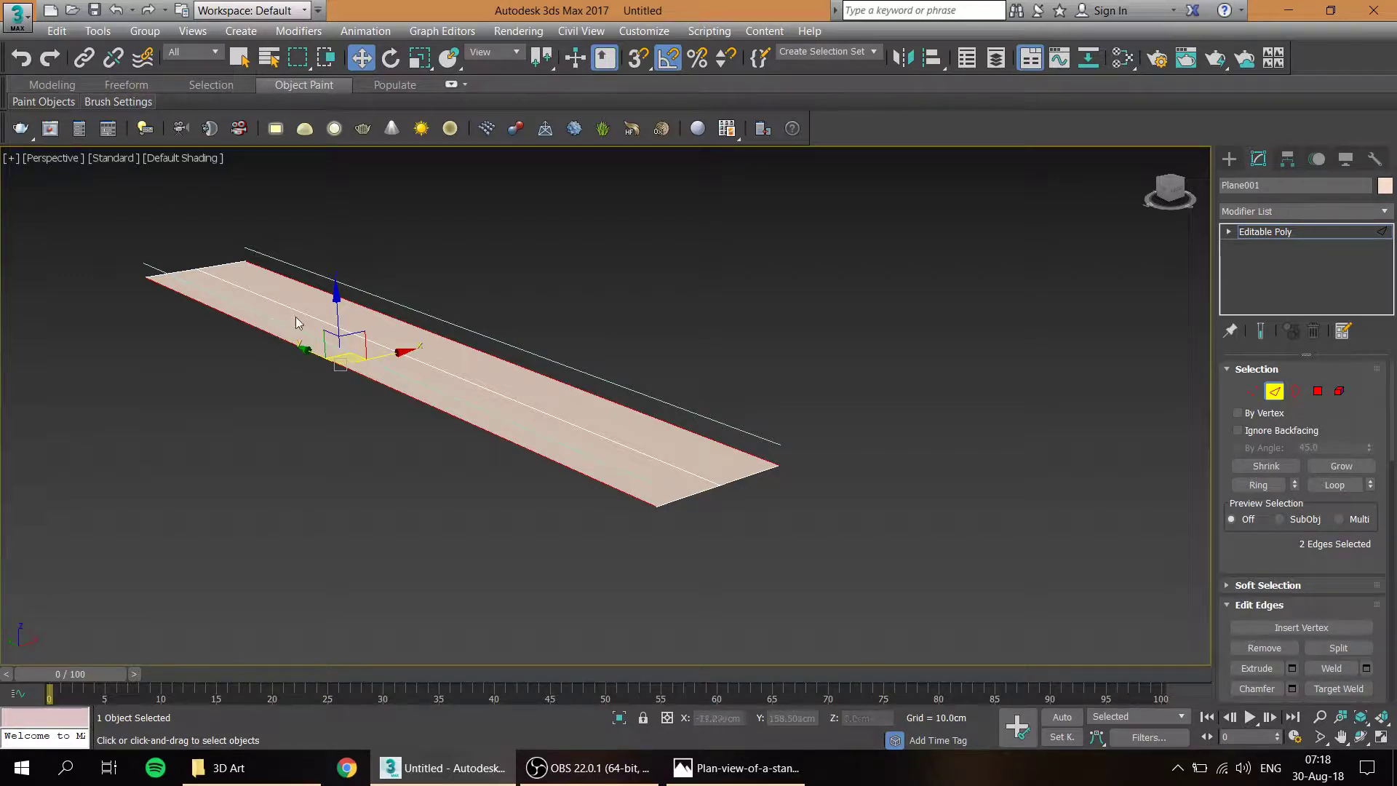
left_click(368, 387)
scroll(447, 373, "up", 2)
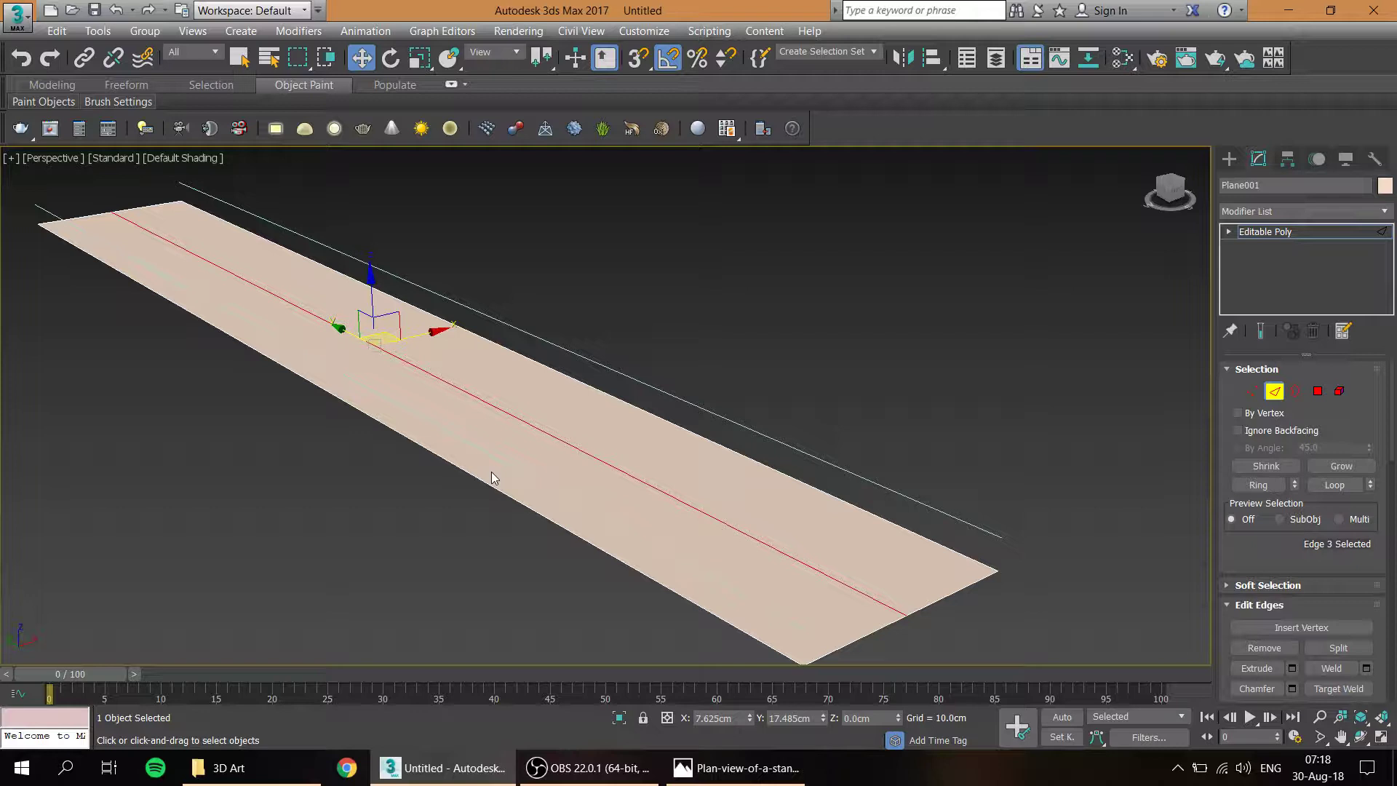
right_click(444, 380)
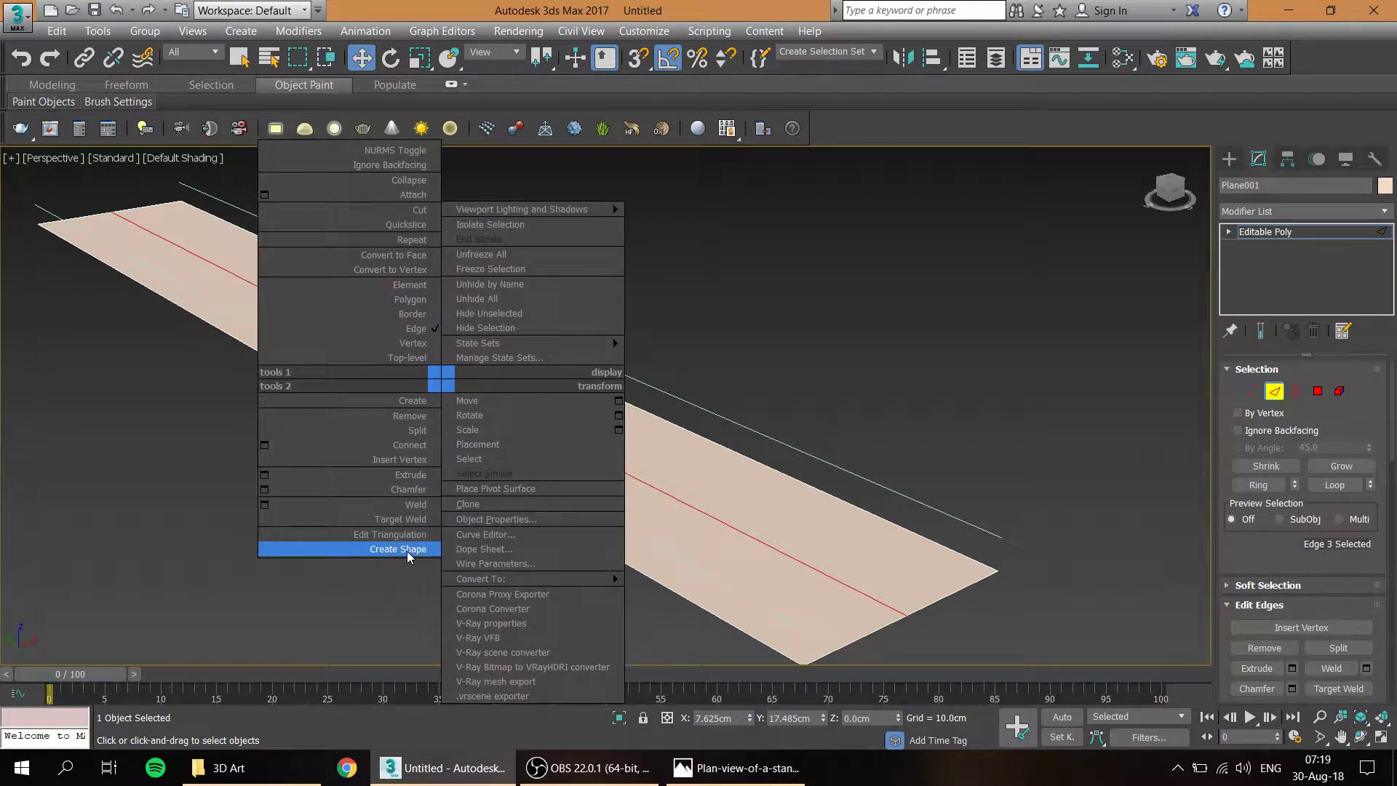
left_click(405, 550)
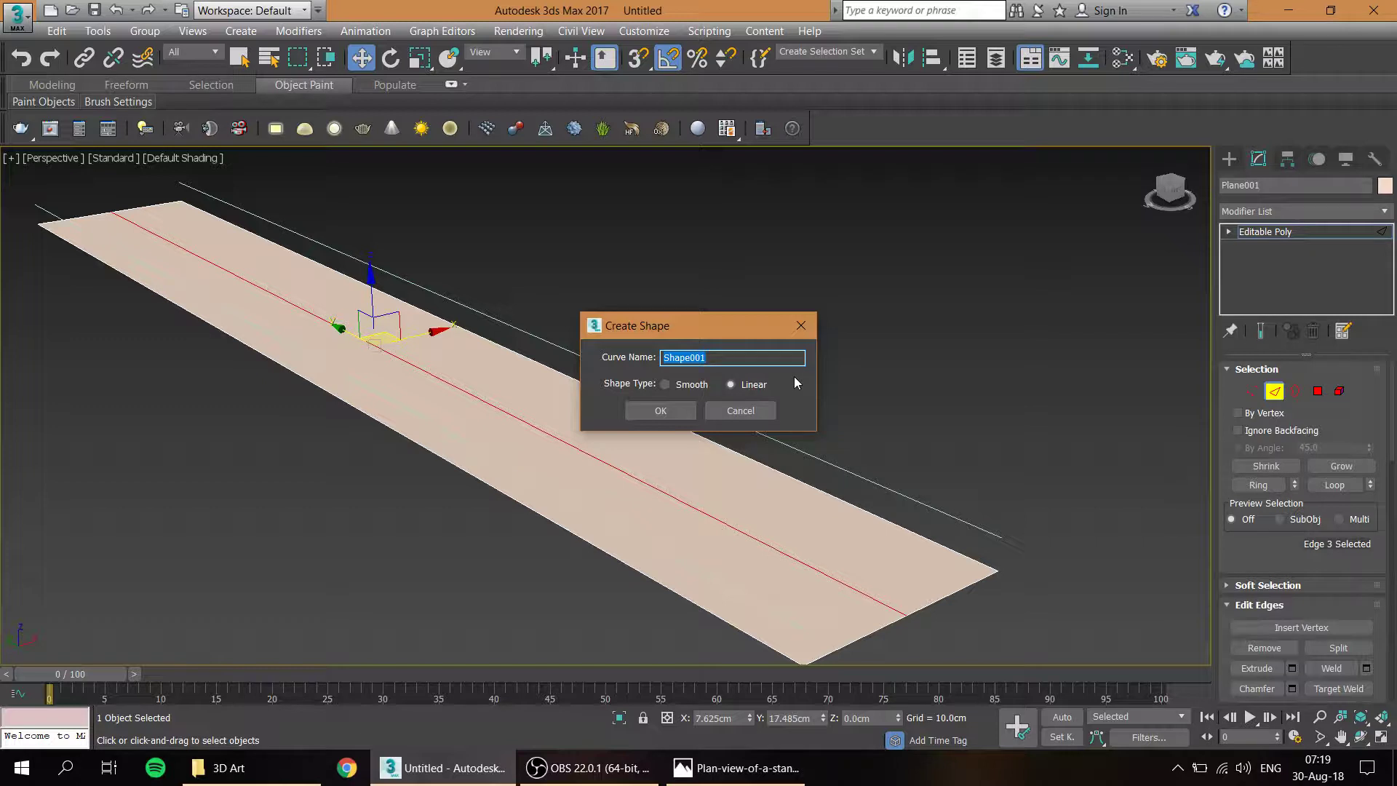
type("Sleeper")
left_click(663, 412)
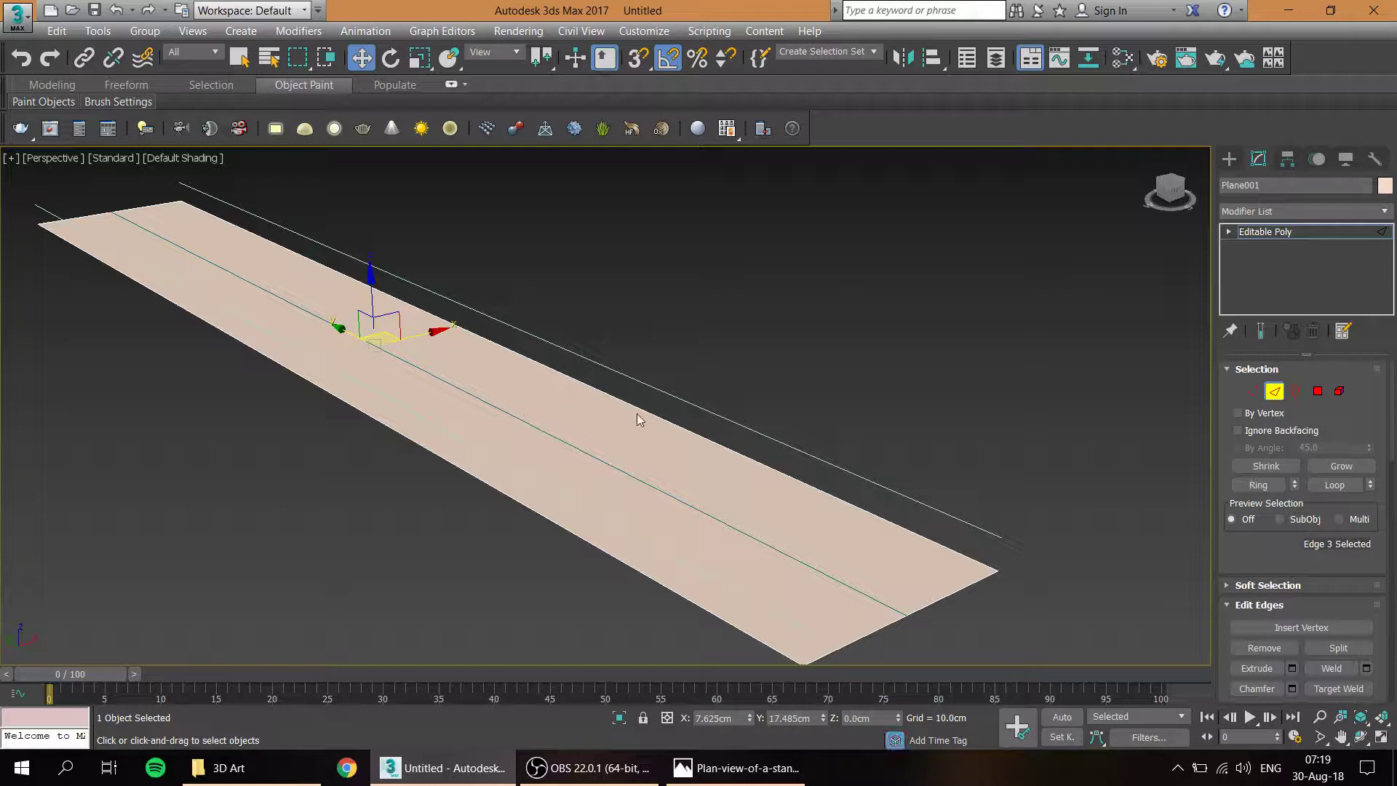
- Select the Sleeper shape from the scene list and raise it about 6 cm above the plane
key("h")
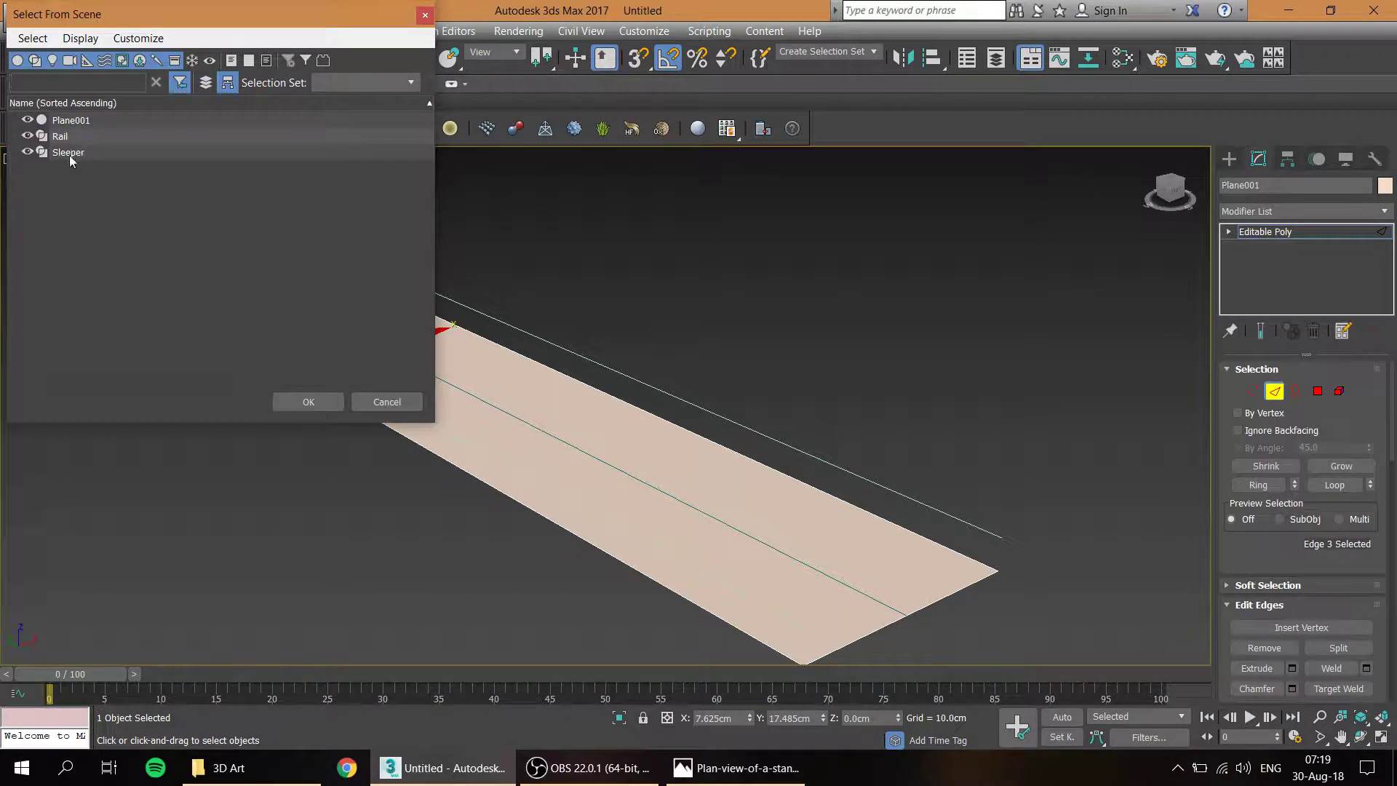
left_click(70, 152)
left_click(325, 407)
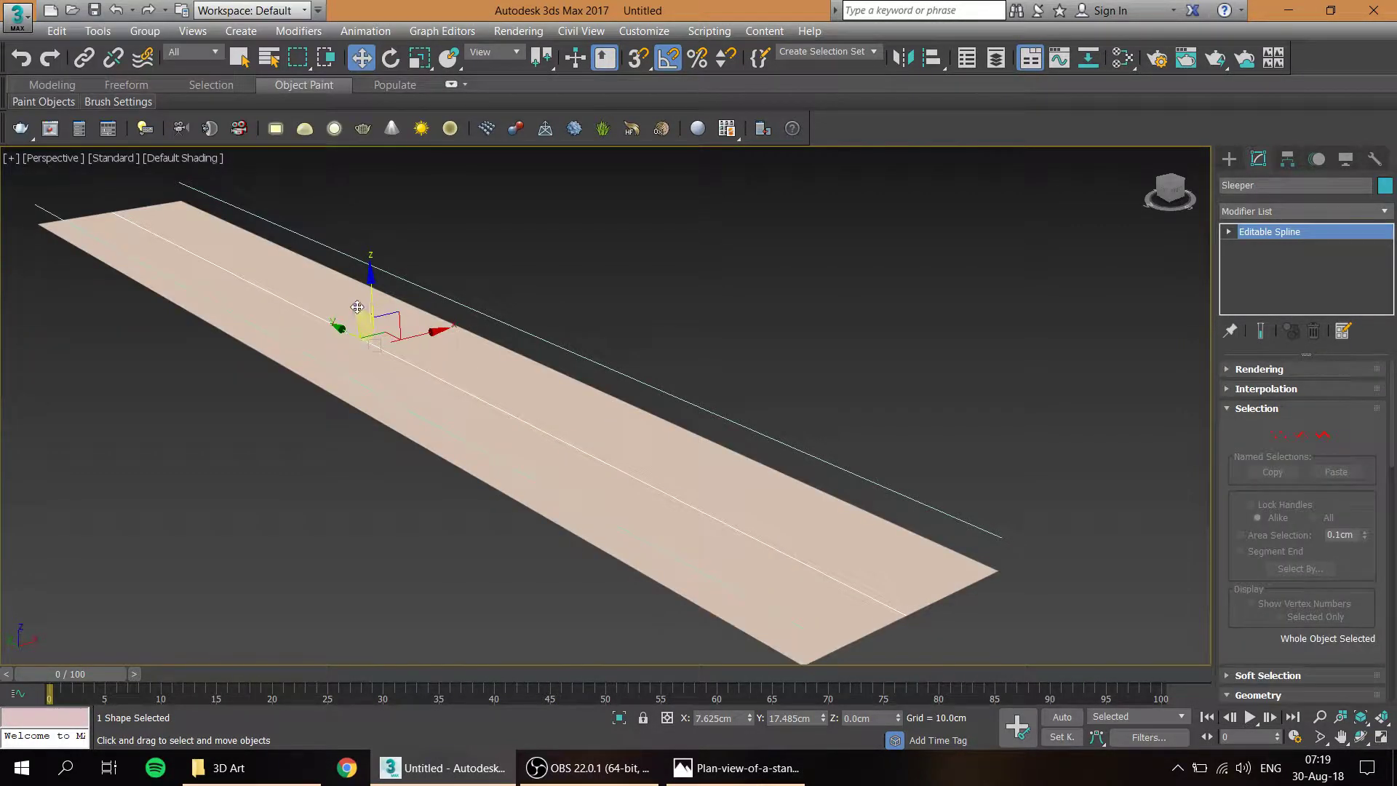
left_click_drag(370, 305, 373, 284)
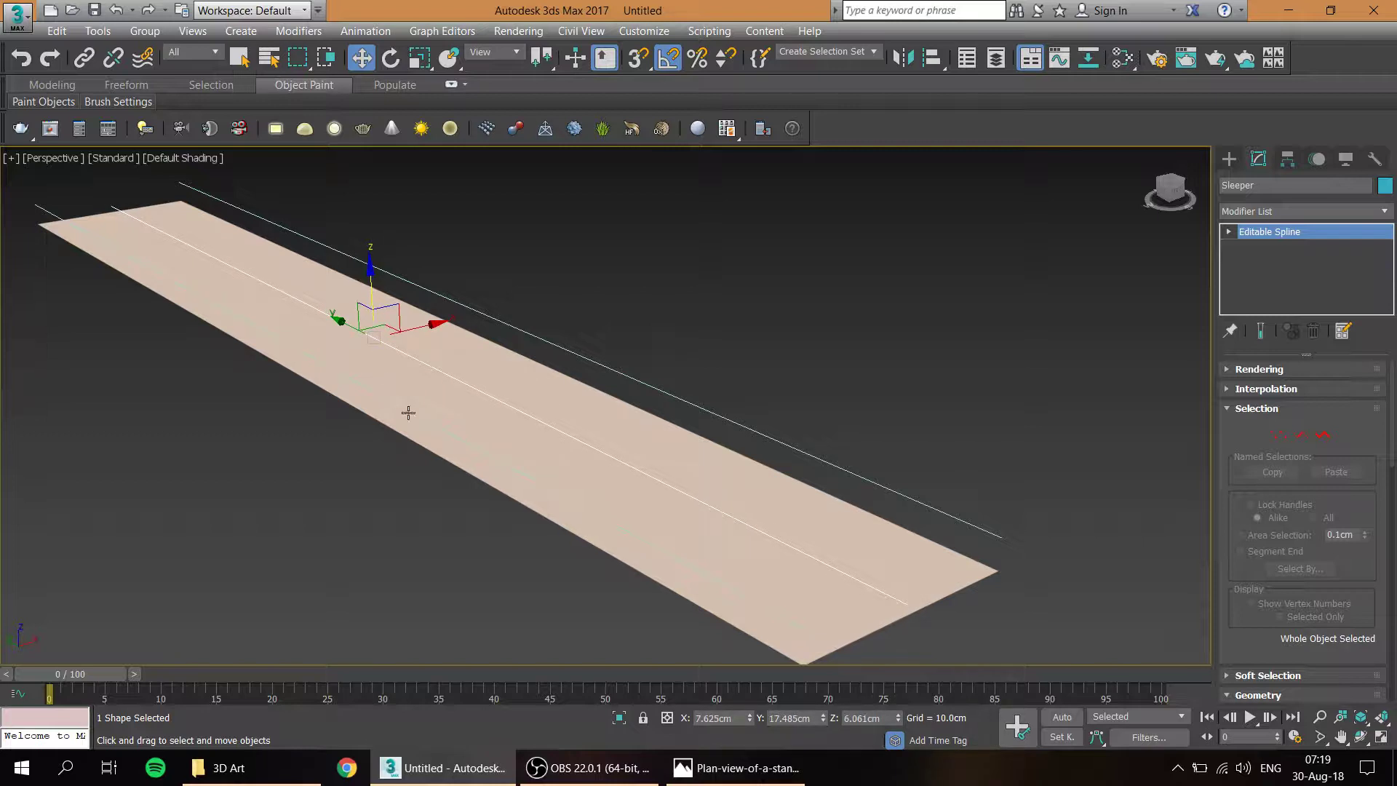
- Delete the plane's lengthwise middle edge together with its adjoining faces, and leave edge editing
left_click(538, 398)
key("2")
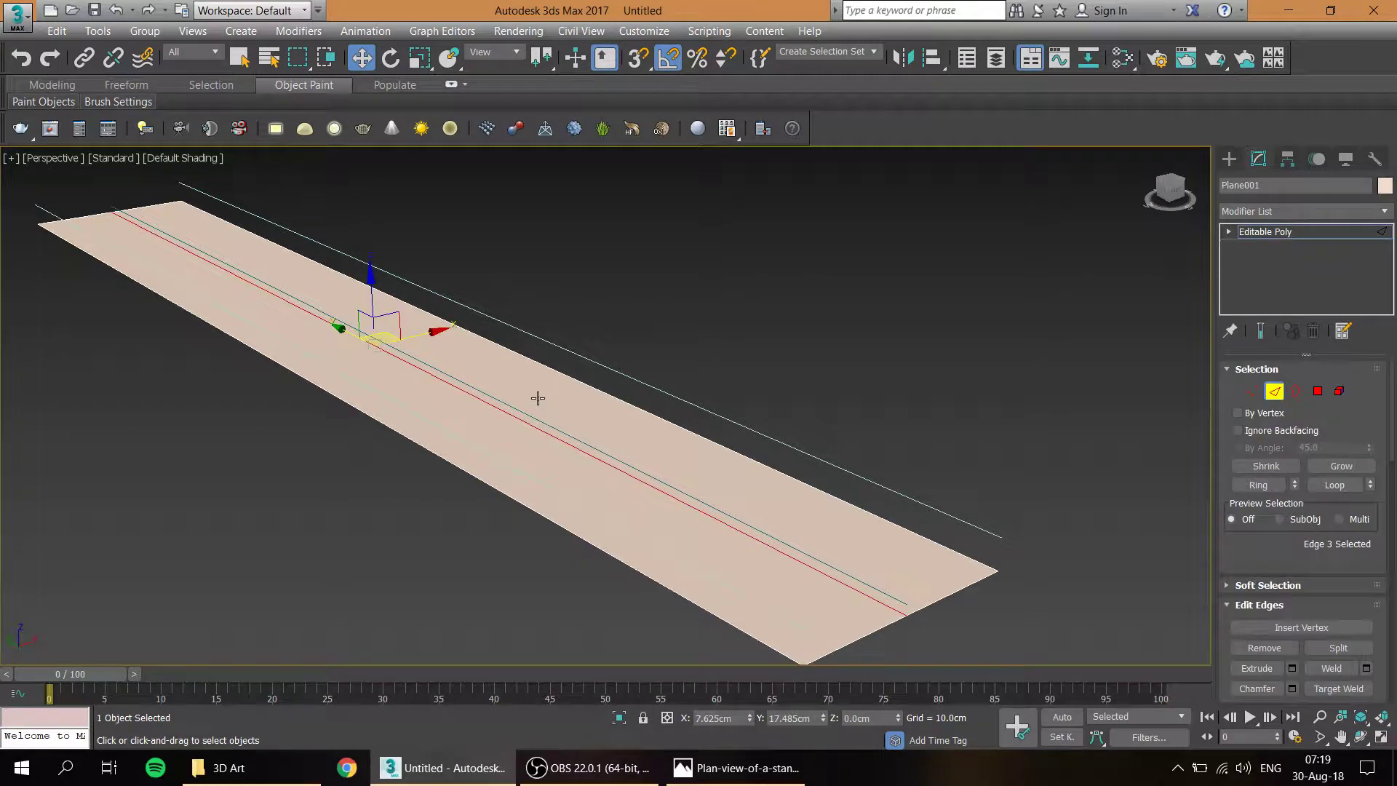
key("Delete")
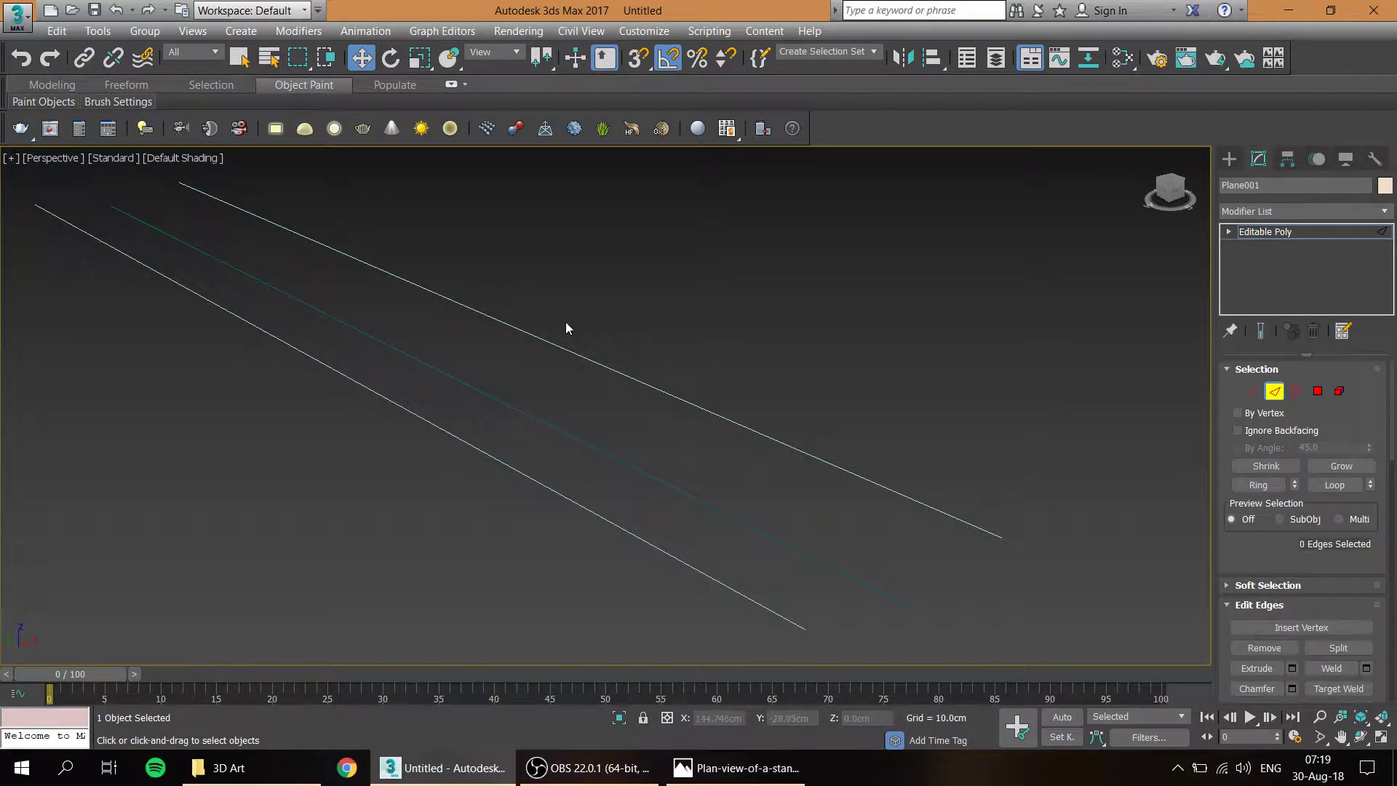
middle_click_drag(591, 473, 649, 448)
scroll(649, 444, "down", 2)
scroll(659, 428, "up", 1)
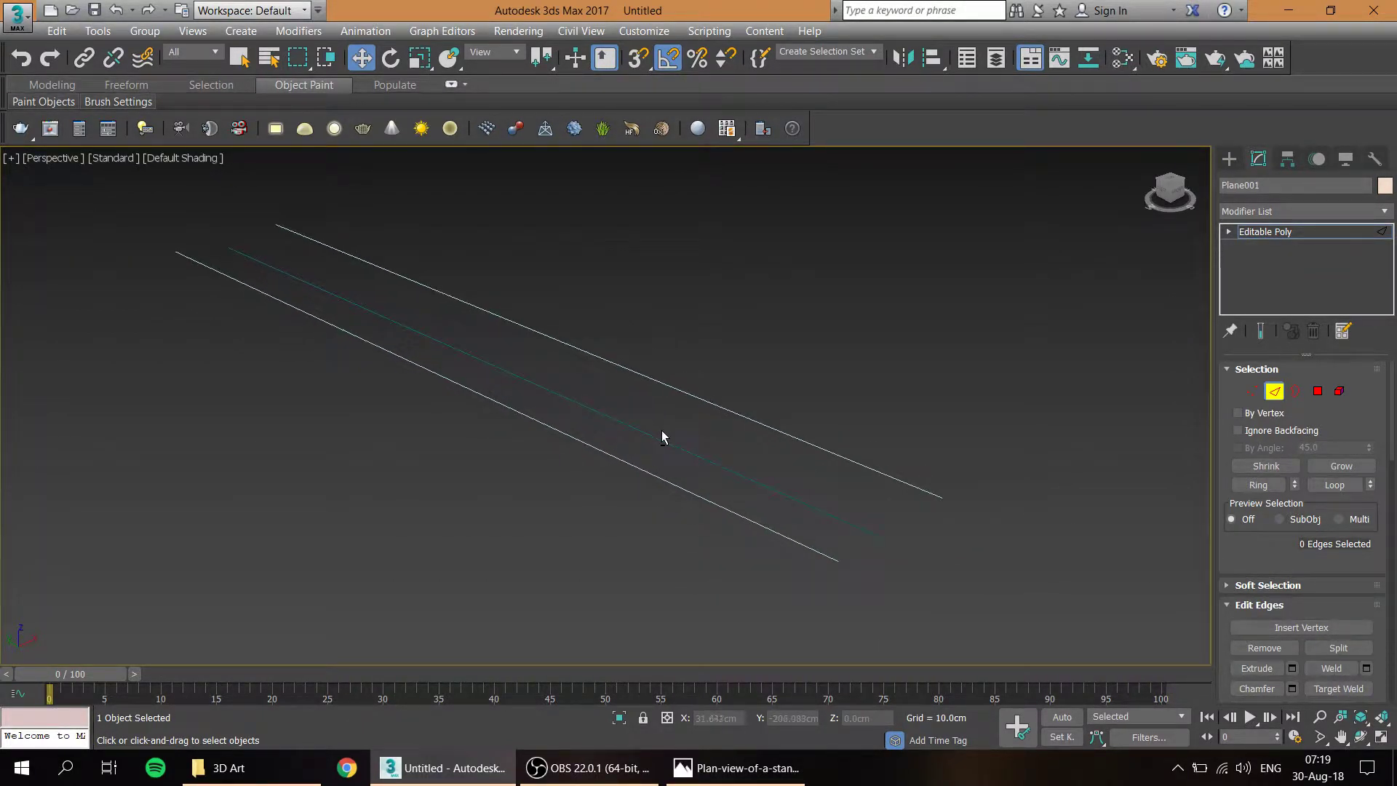
scroll(664, 423, "up", 3)
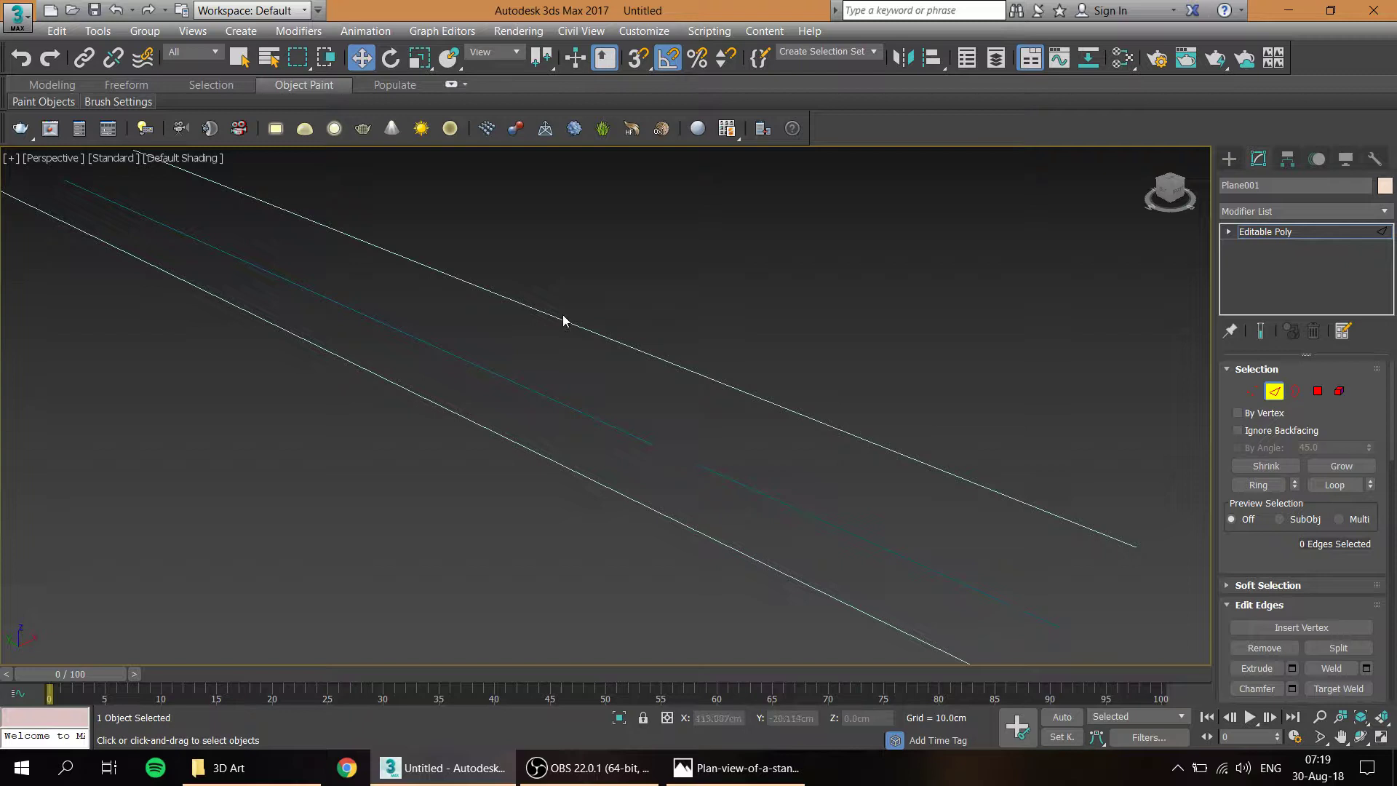
scroll(562, 335, "down", 3)
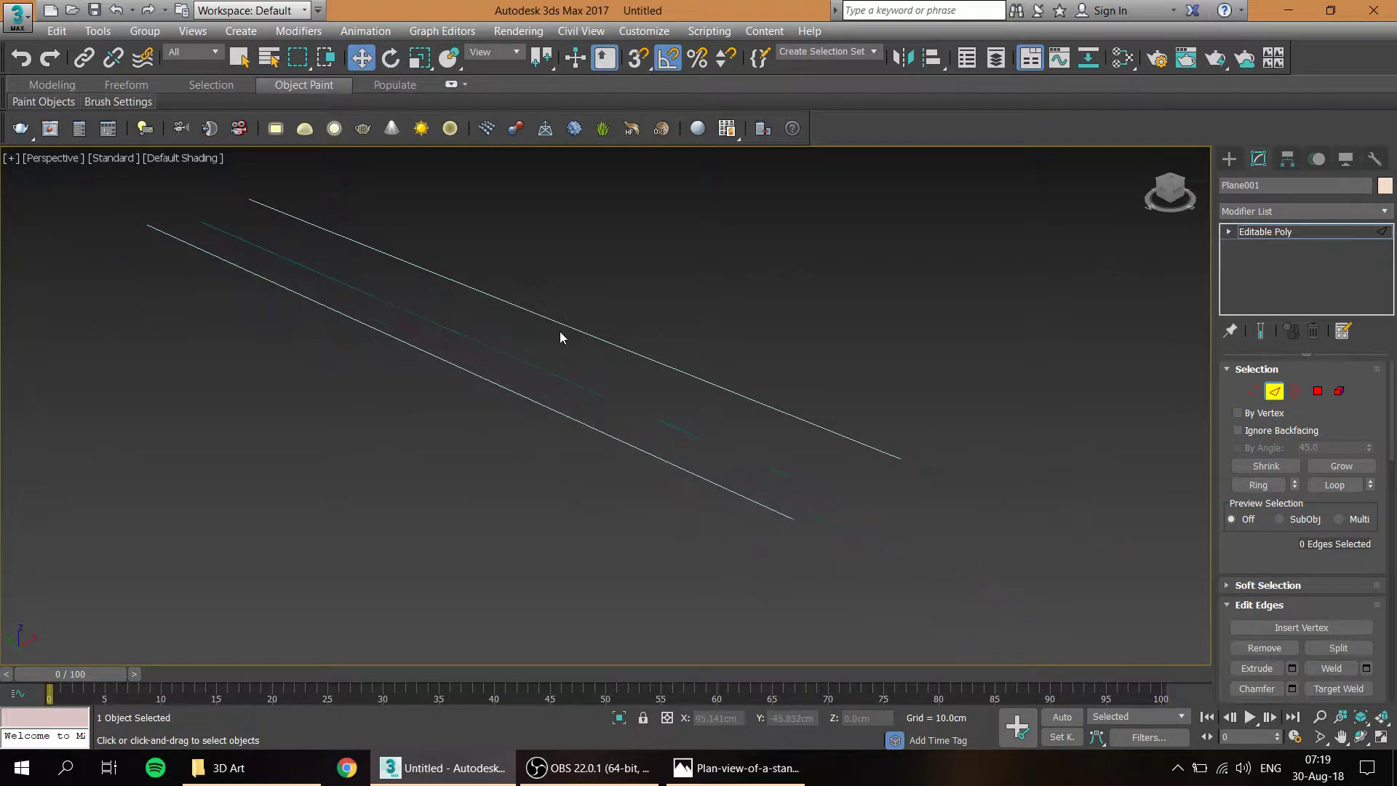
left_click(1274, 391)
- Select the Rail shape and apply a Sweep modifier using the built-in Wide Flange section
left_click(764, 402)
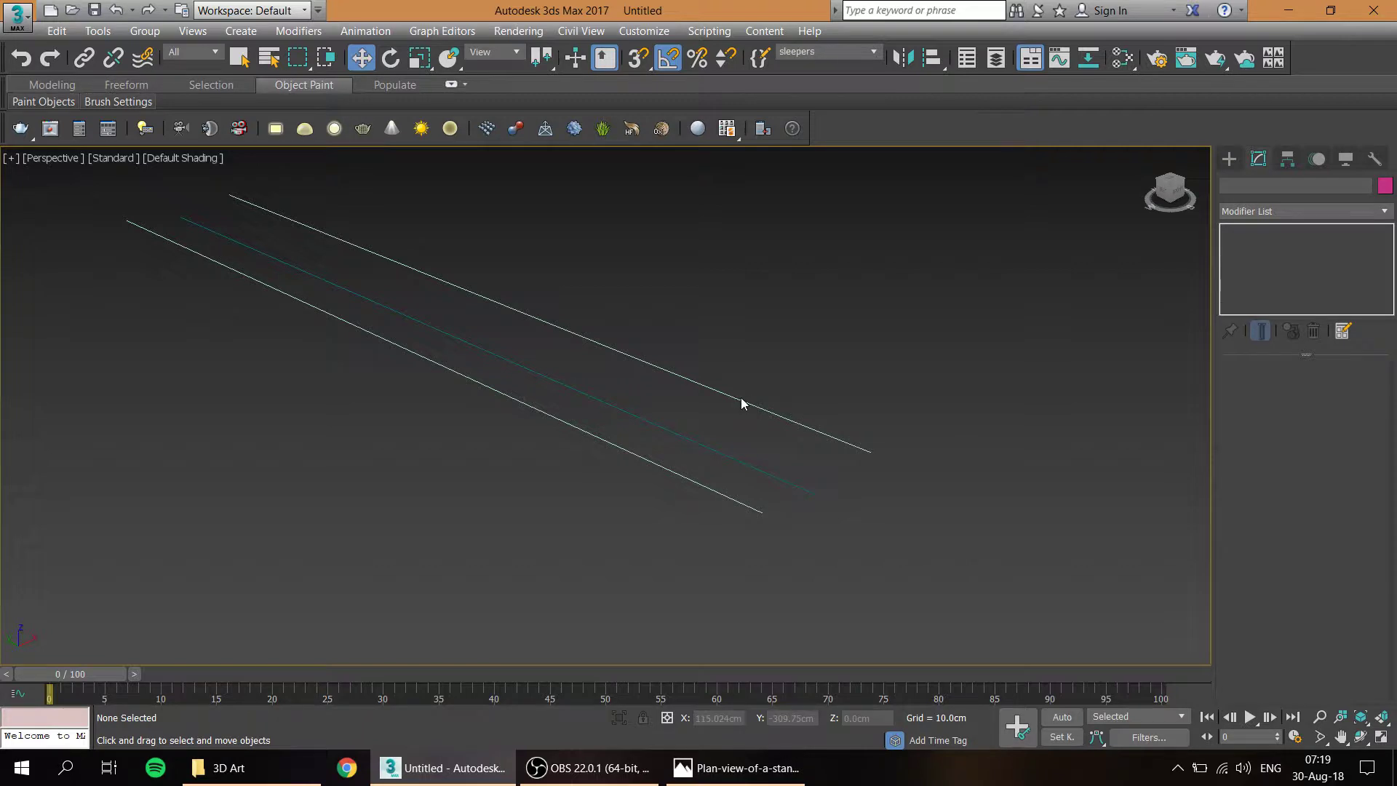
left_click(741, 398)
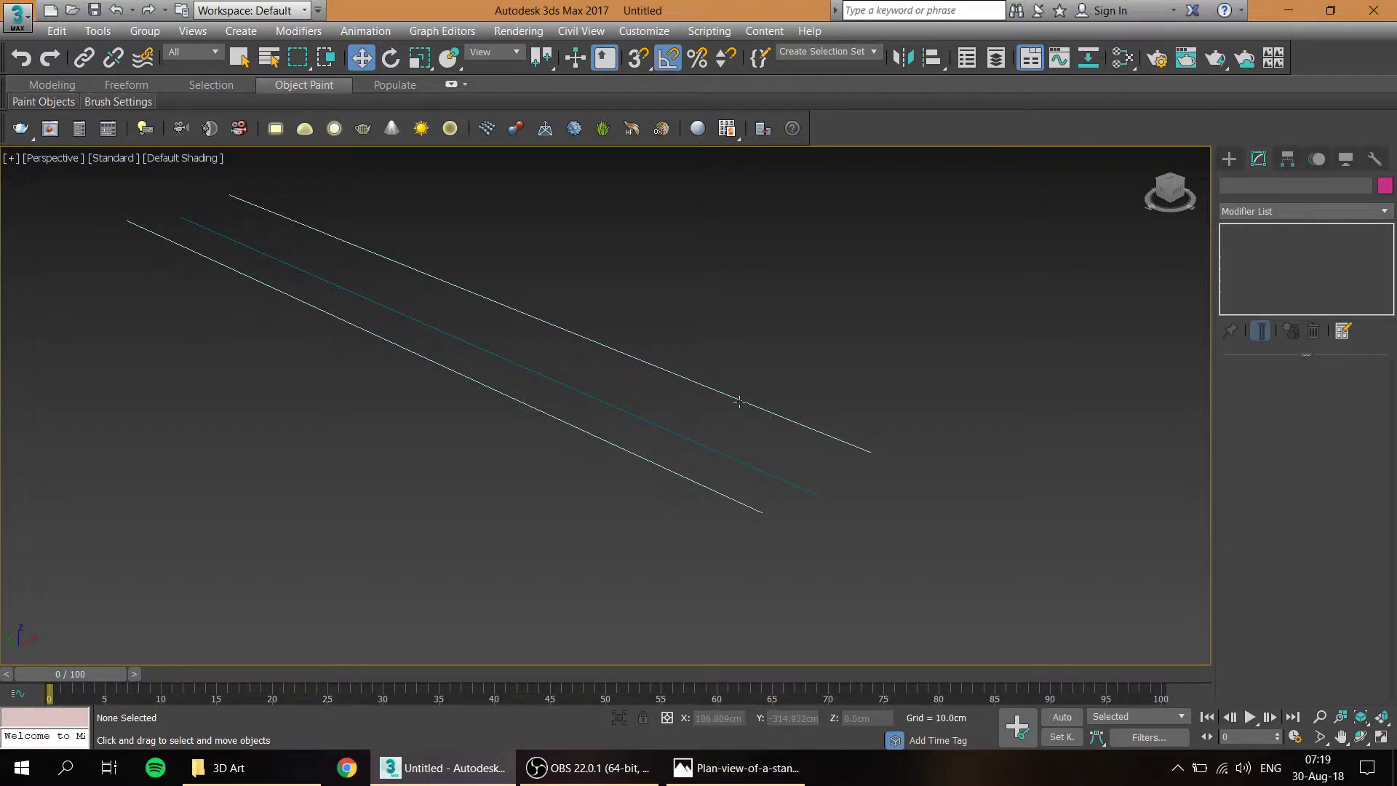
left_click(1336, 211)
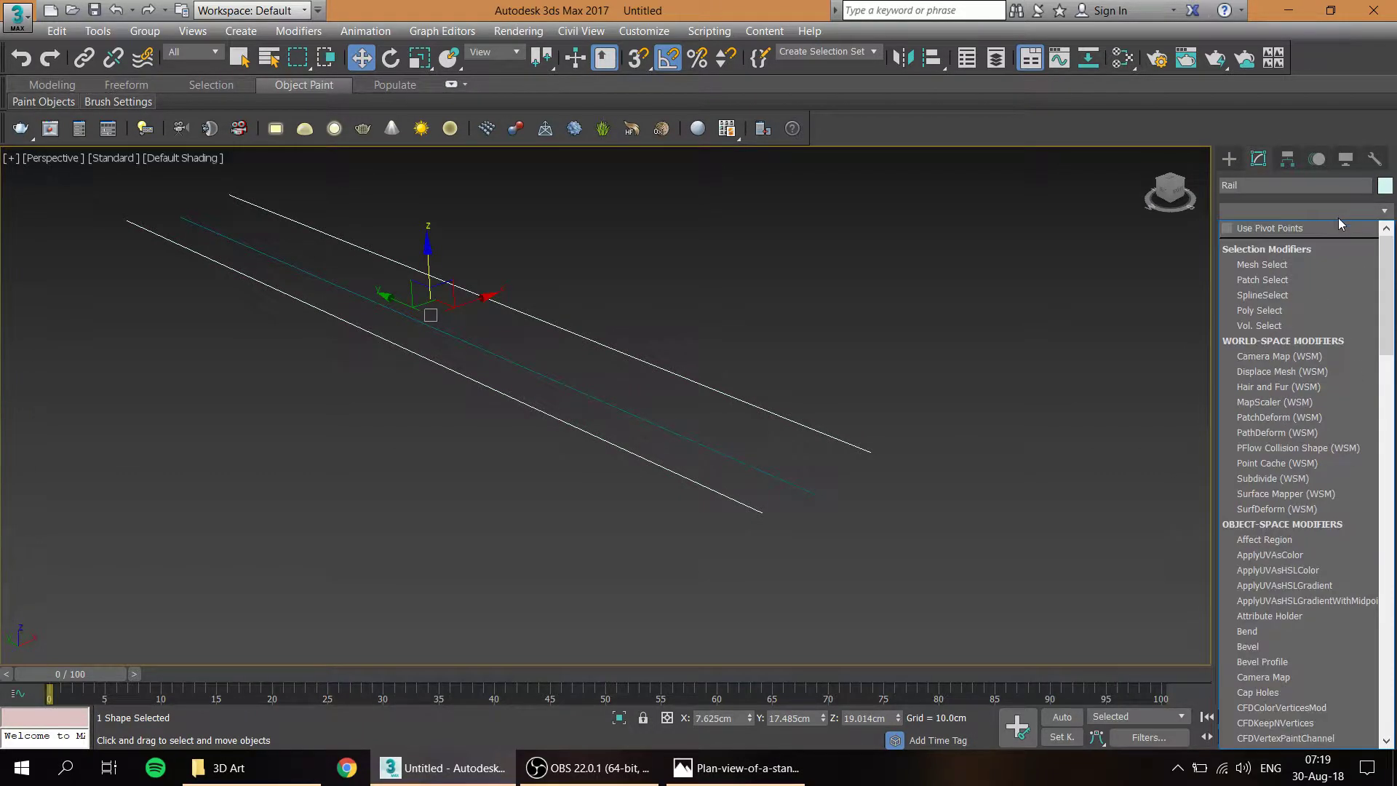
type("sw")
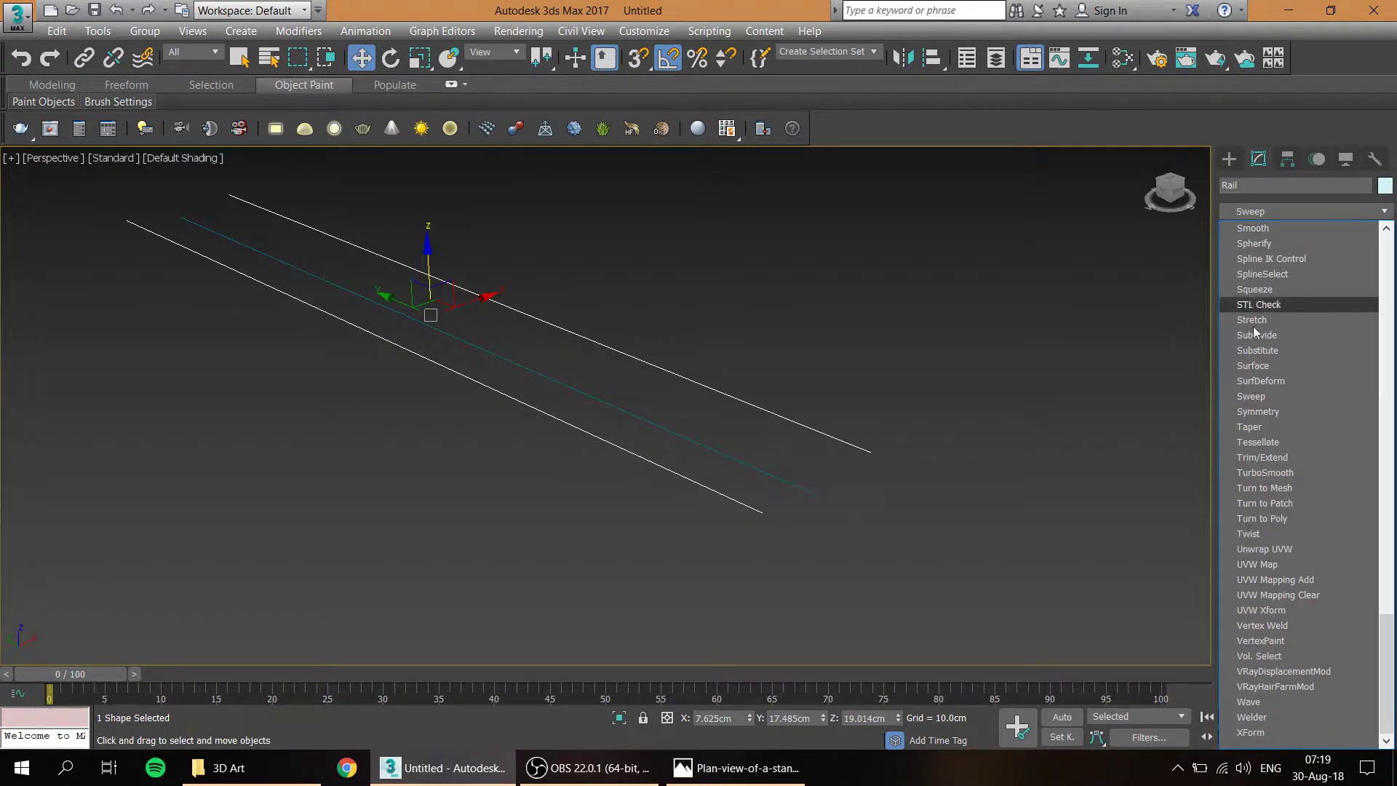
left_click(1272, 395)
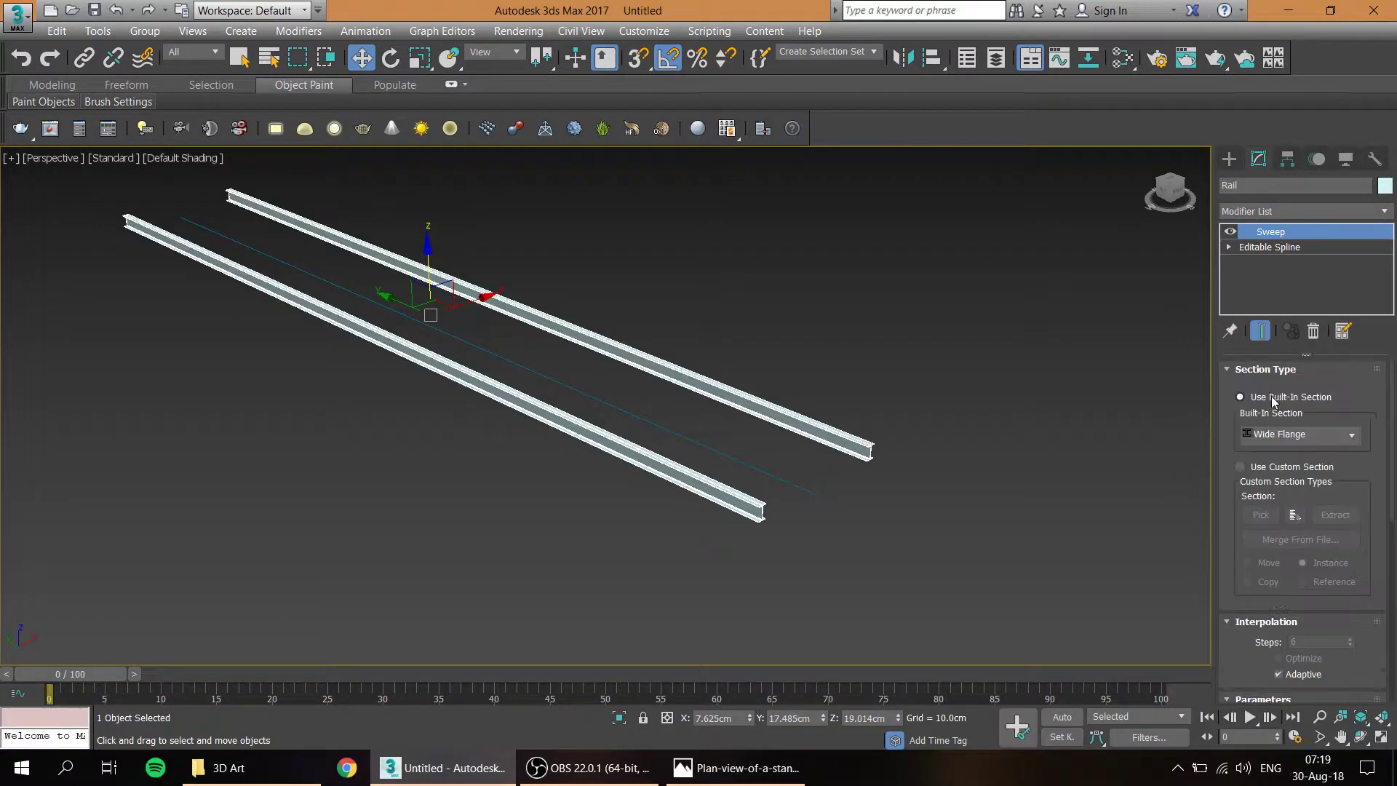
left_click(1284, 435)
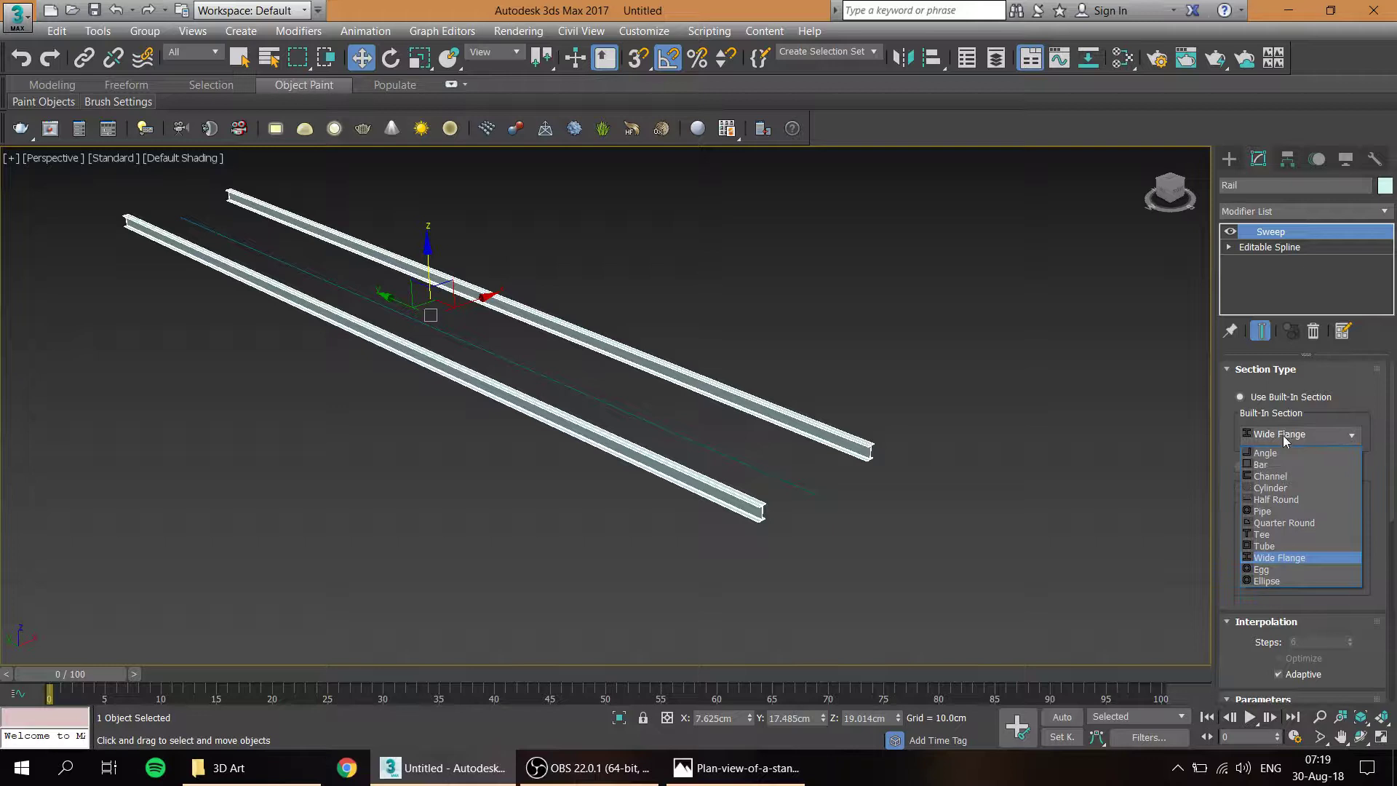
left_click(1281, 559)
- Set the rail sweep's section thickness to 1.21 cm and its corner radius to 1.43 cm
middle_click_drag(858, 488, 723, 449, "alt")
scroll(590, 374, "up", 5)
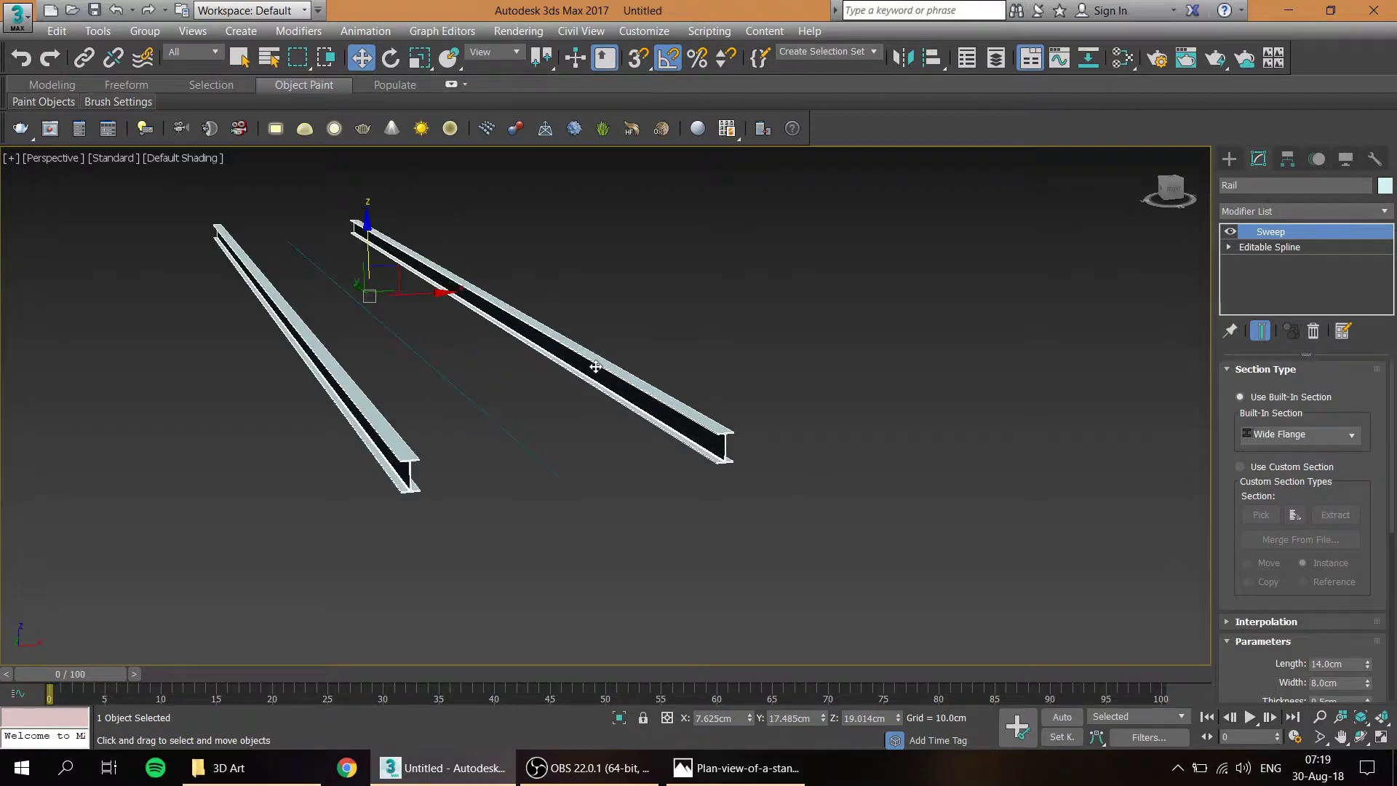
mouse_move(209, 536)
middle_mouse_down()
mouse_move(149, 536)
mouse_move(201, 524)
middle_mouse_up()
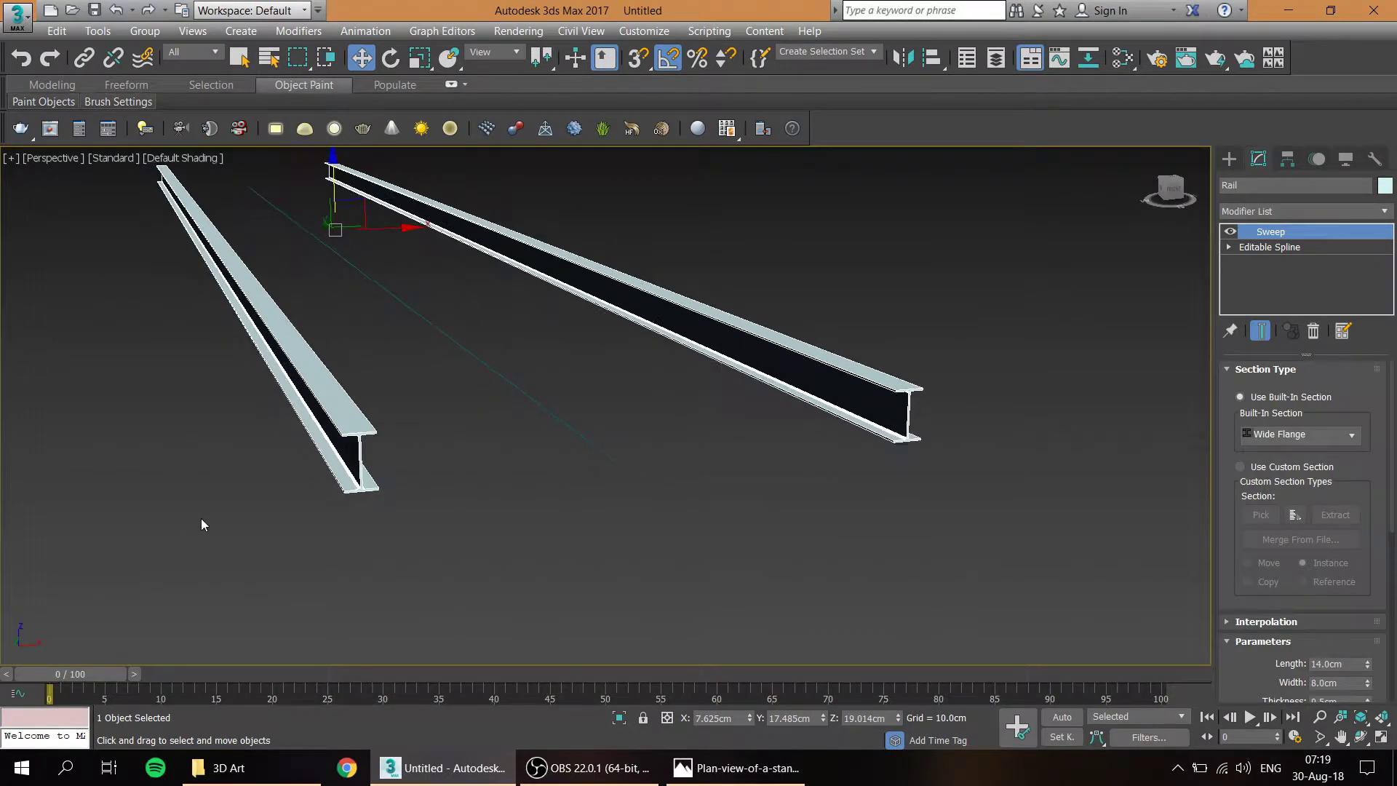
scroll(330, 434, "up", 2)
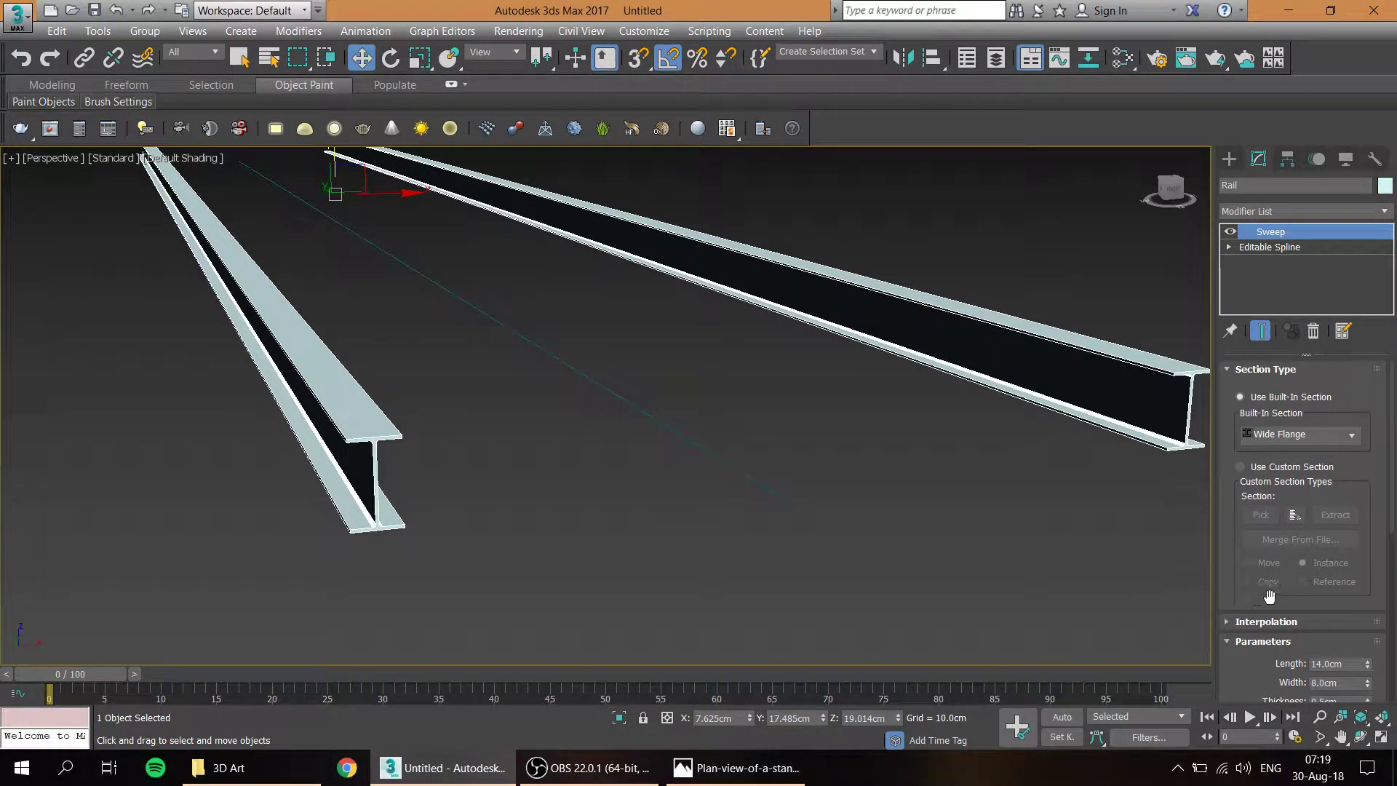
scroll(1255, 655, "down", 3)
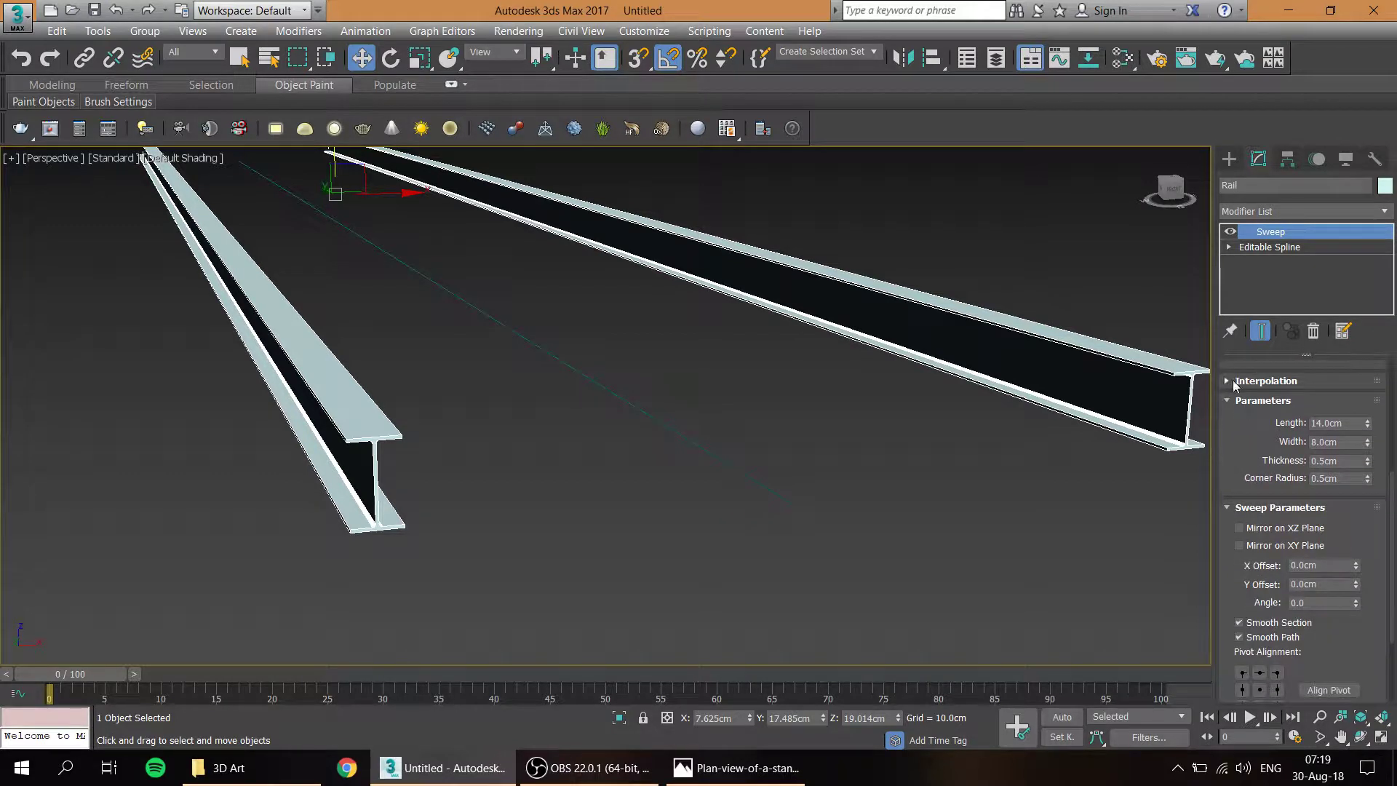
left_click(1229, 381)
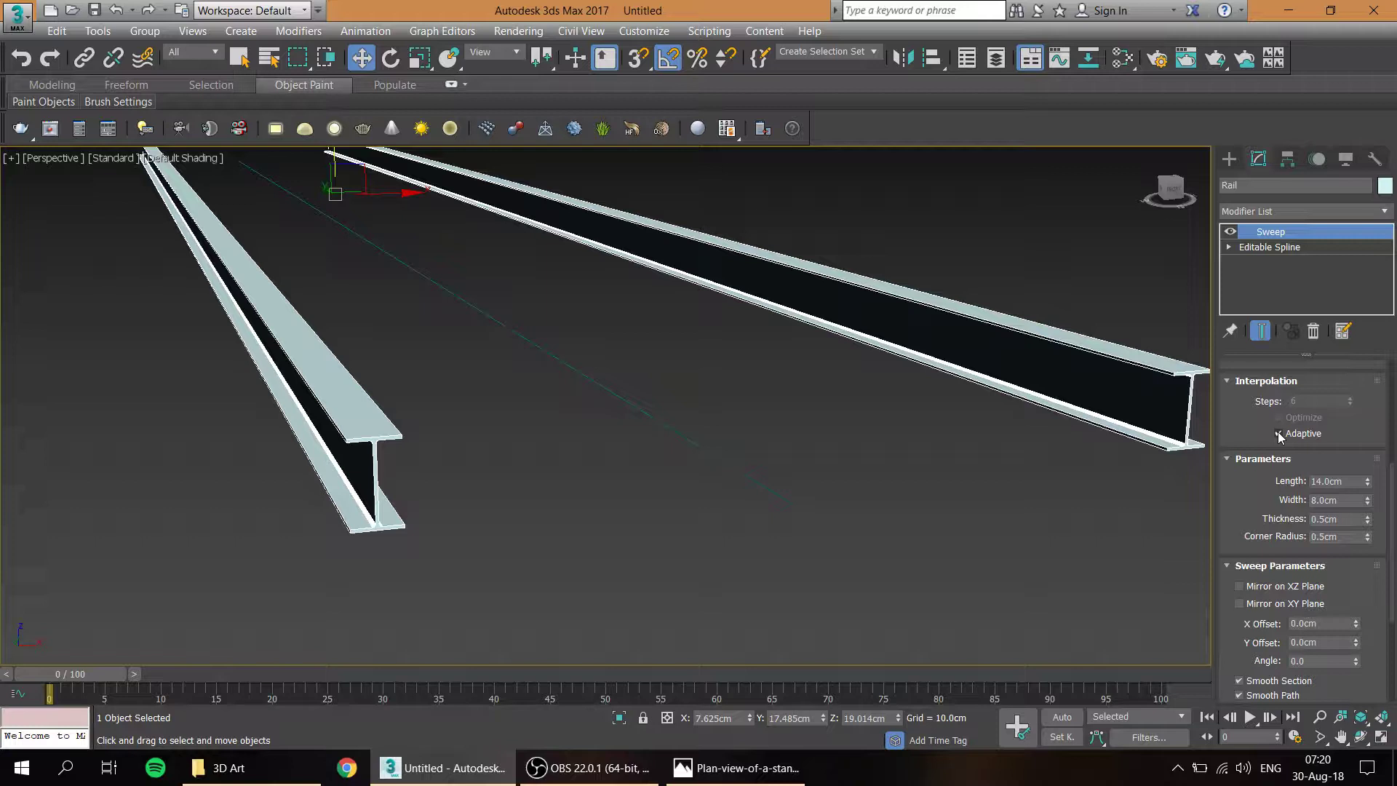
left_click(1228, 381)
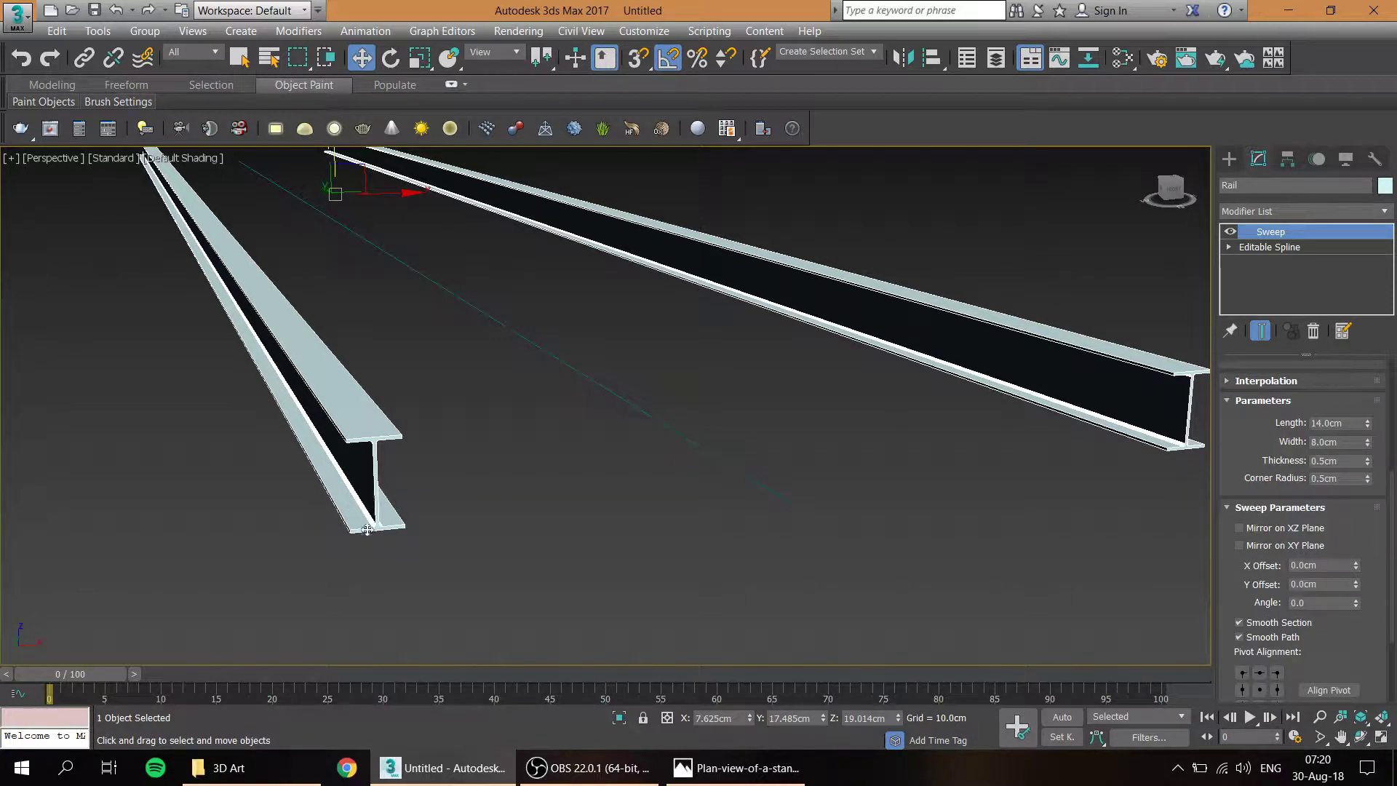
scroll(372, 483, "up", 3)
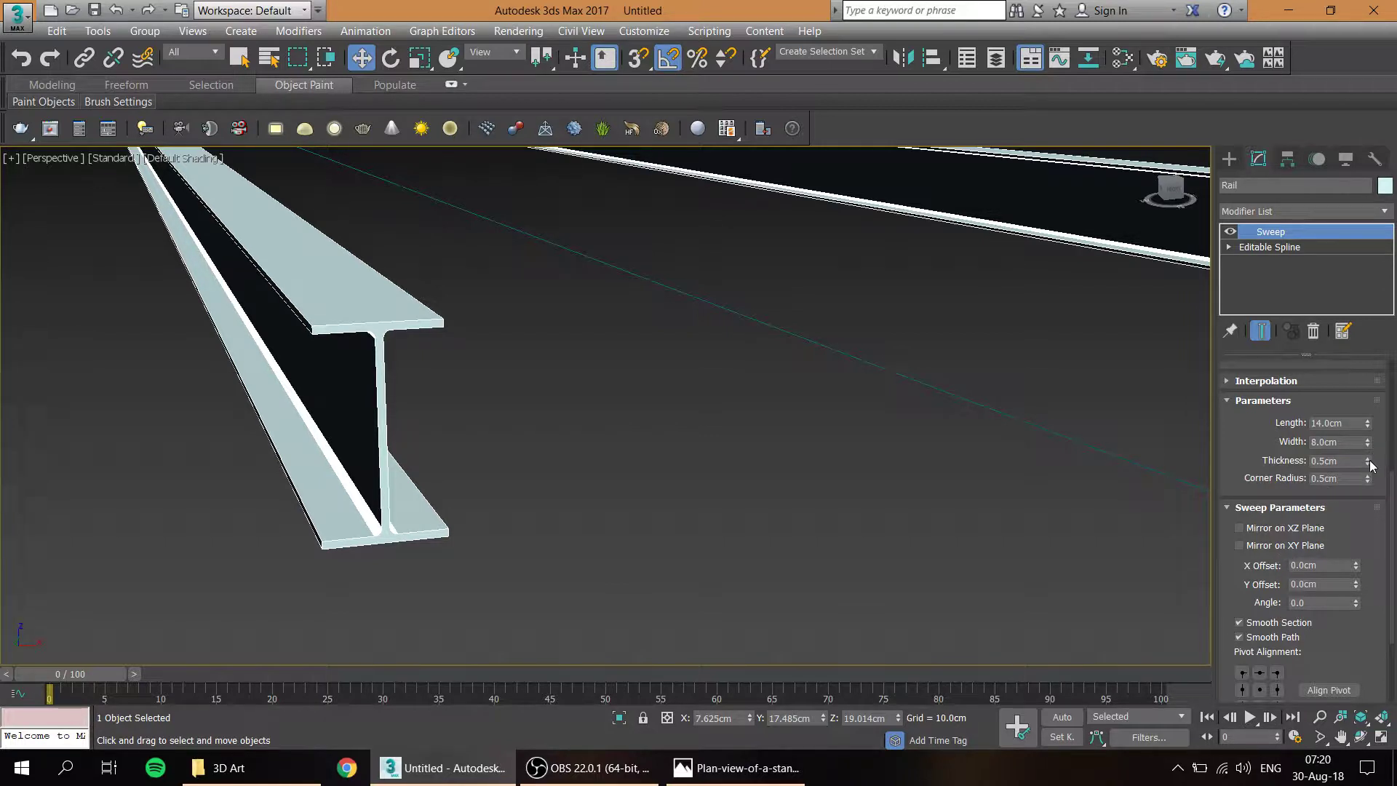
left_click_drag(1368, 461, 1359, 413)
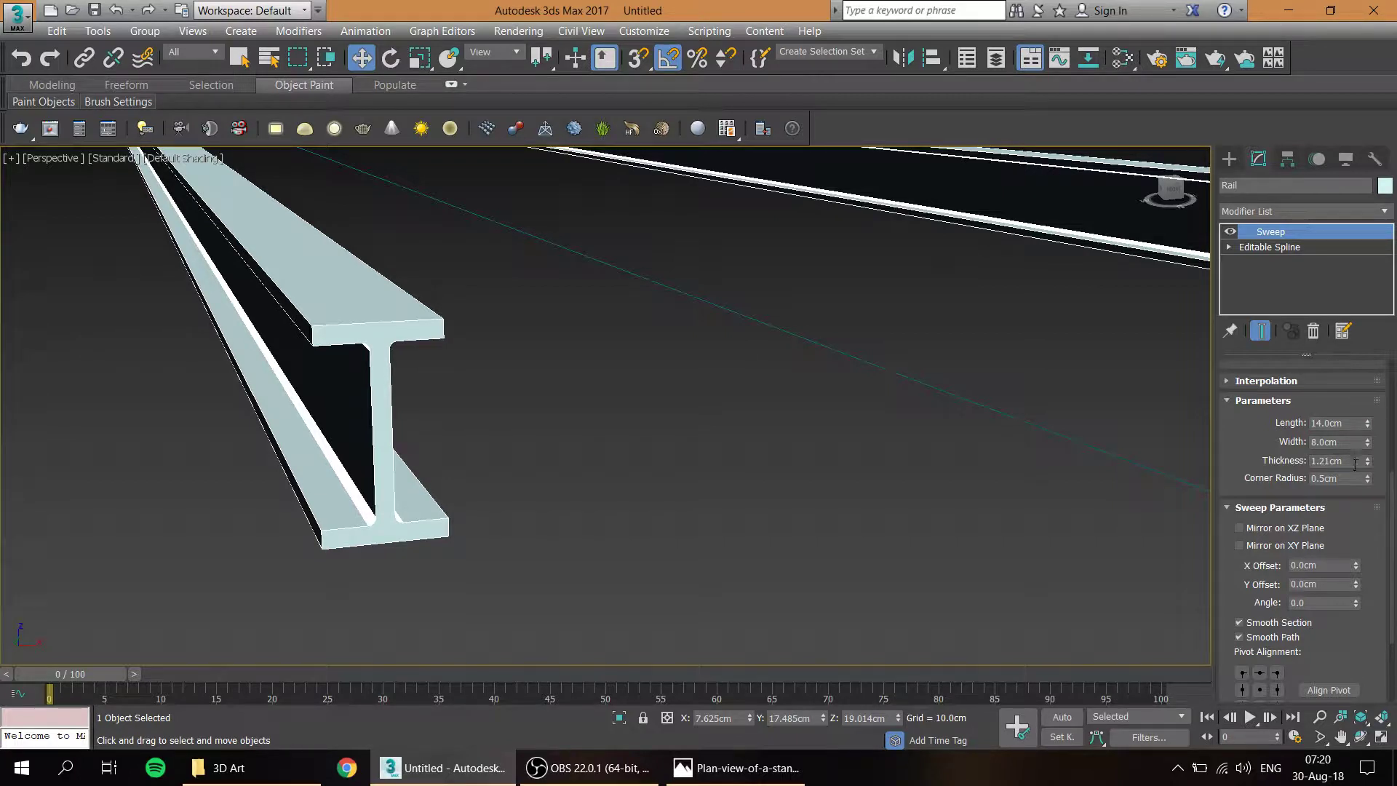
left_click_drag(1368, 481, 1359, 413)
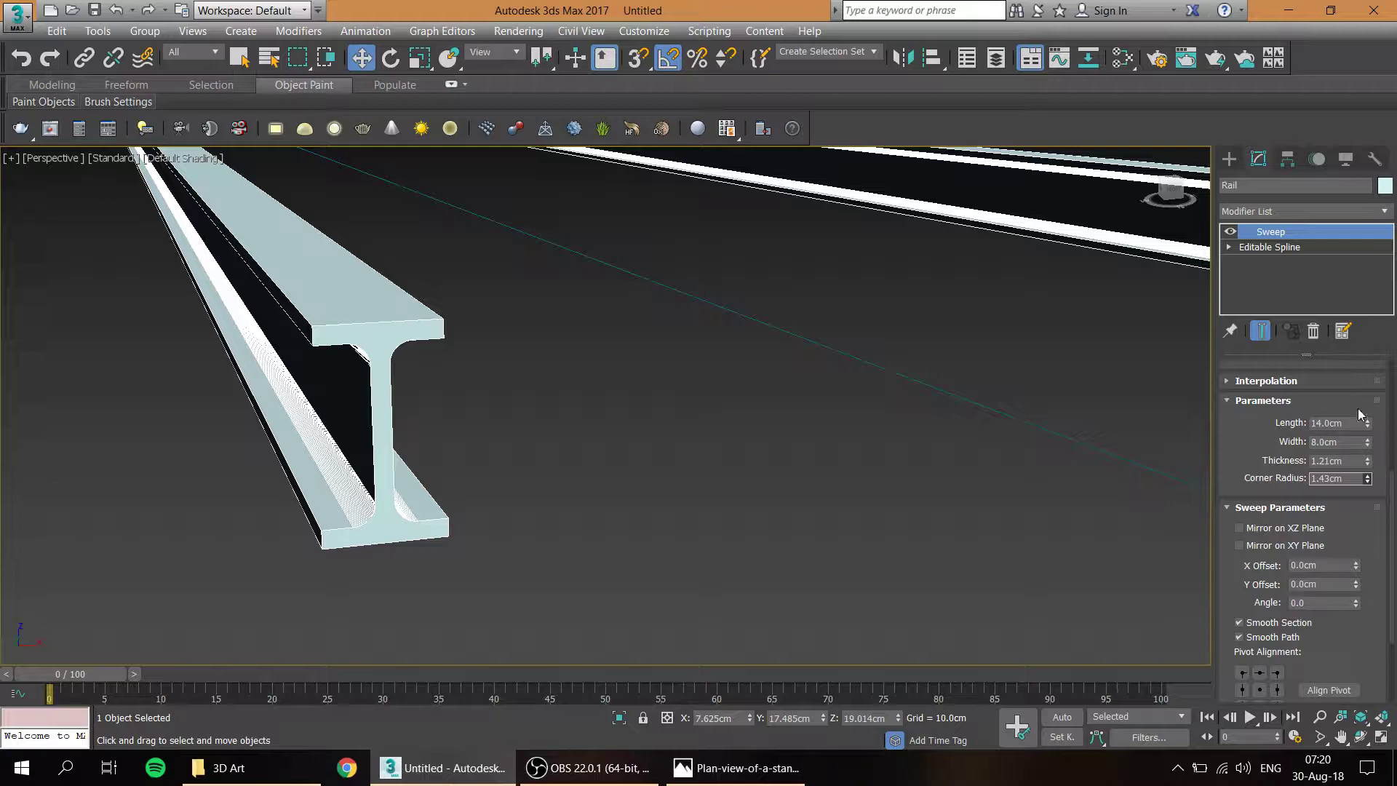
- Examine the swept rails, their sweep settings and the Sleeper spline running between them
scroll(540, 418, "down", 6)
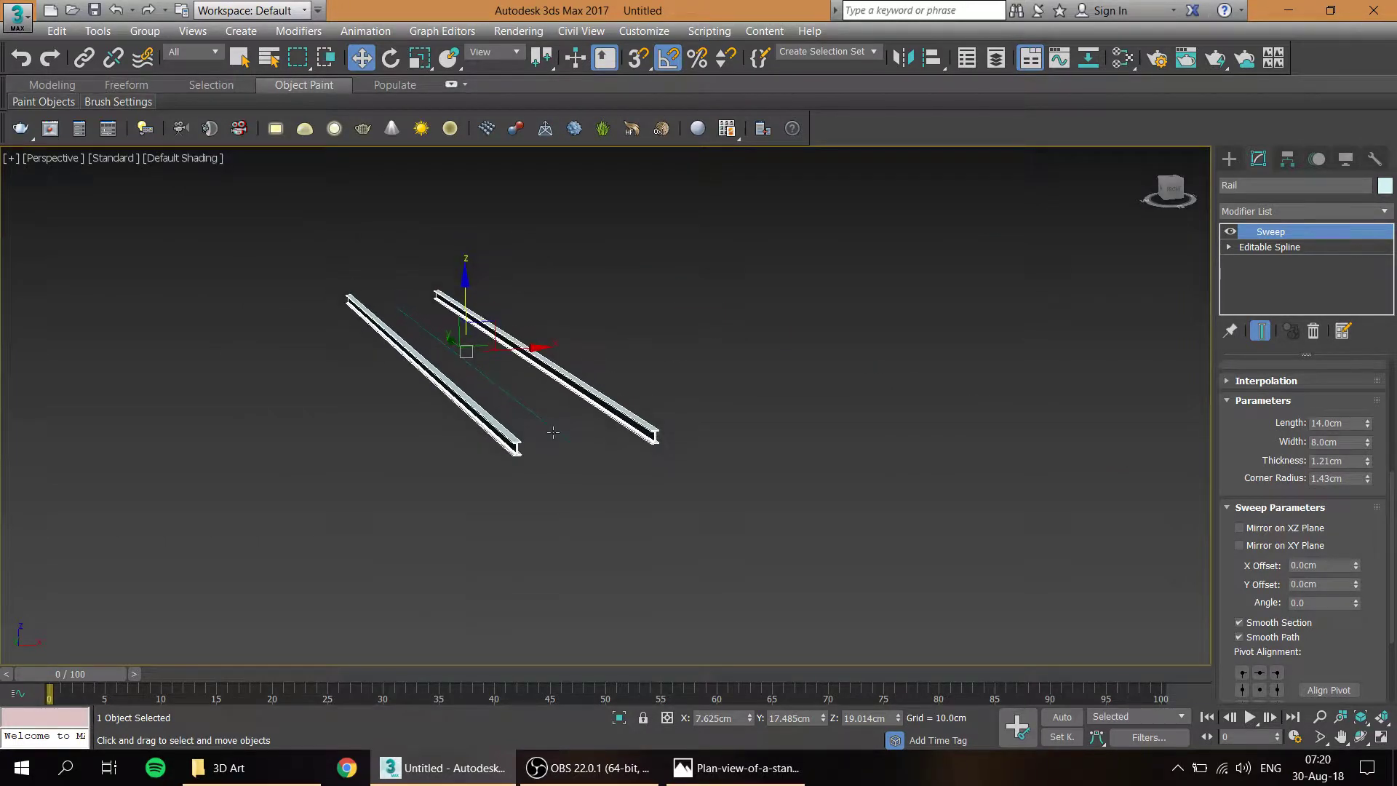
scroll(553, 433, "up", 4)
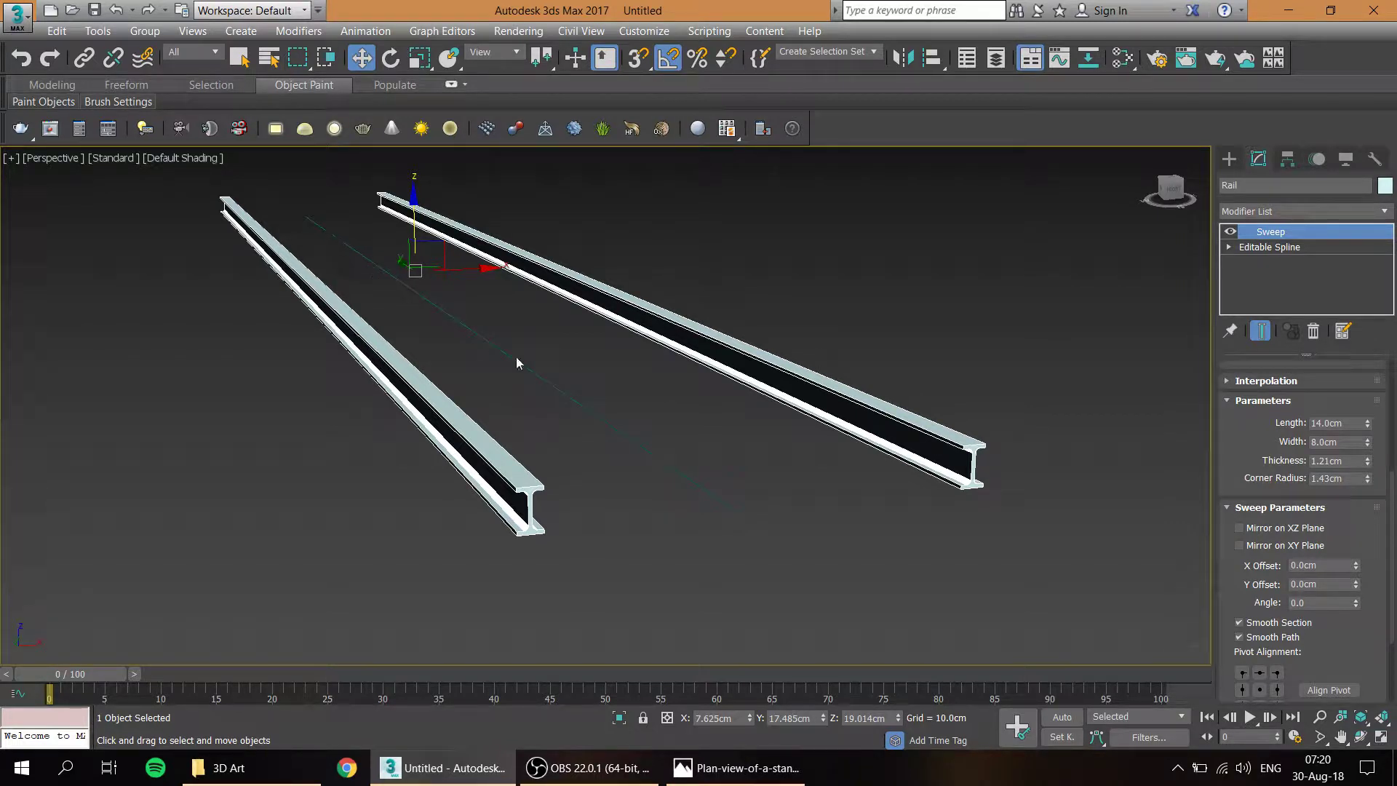
middle_click_drag(576, 403, 572, 407)
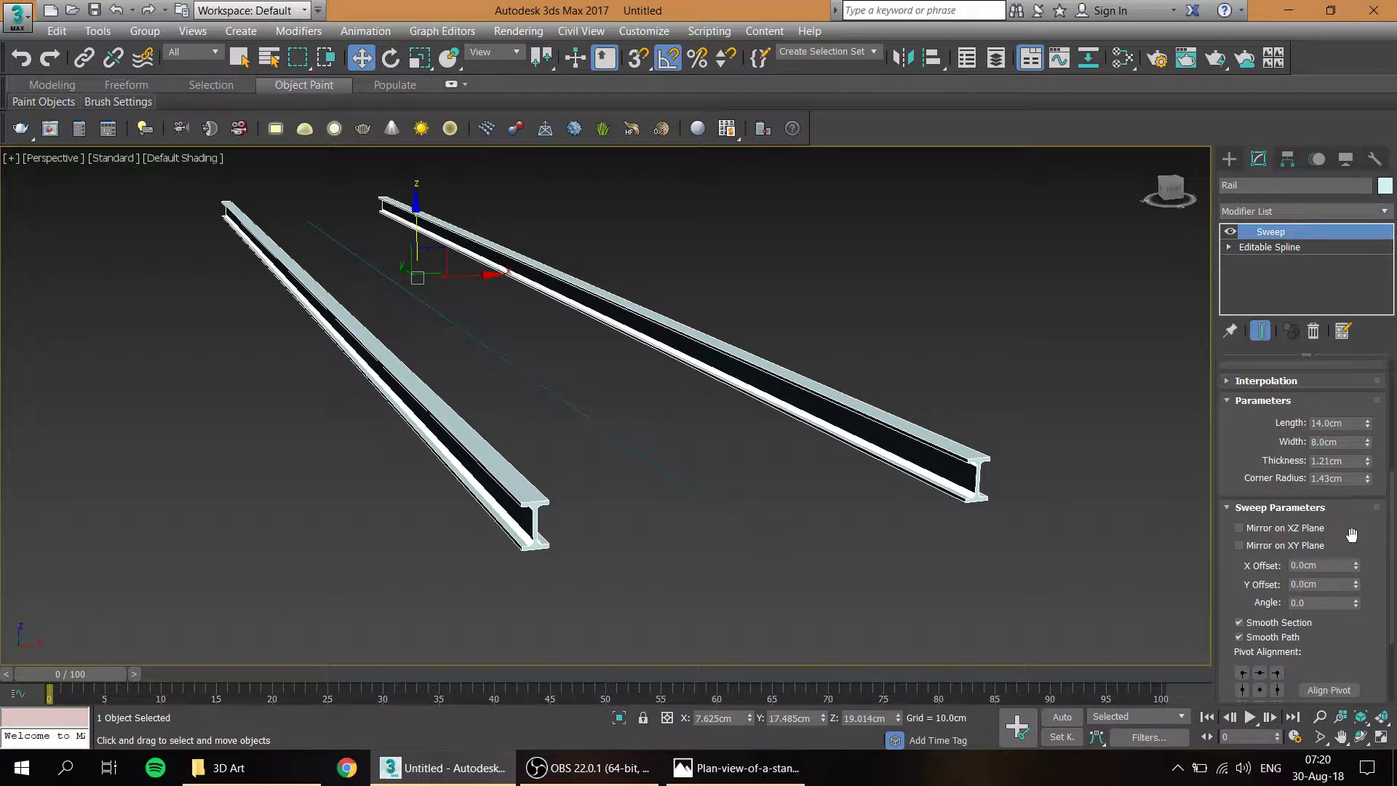
left_click_drag(1350, 530, 1362, 383)
scroll(1362, 383, "up", 5)
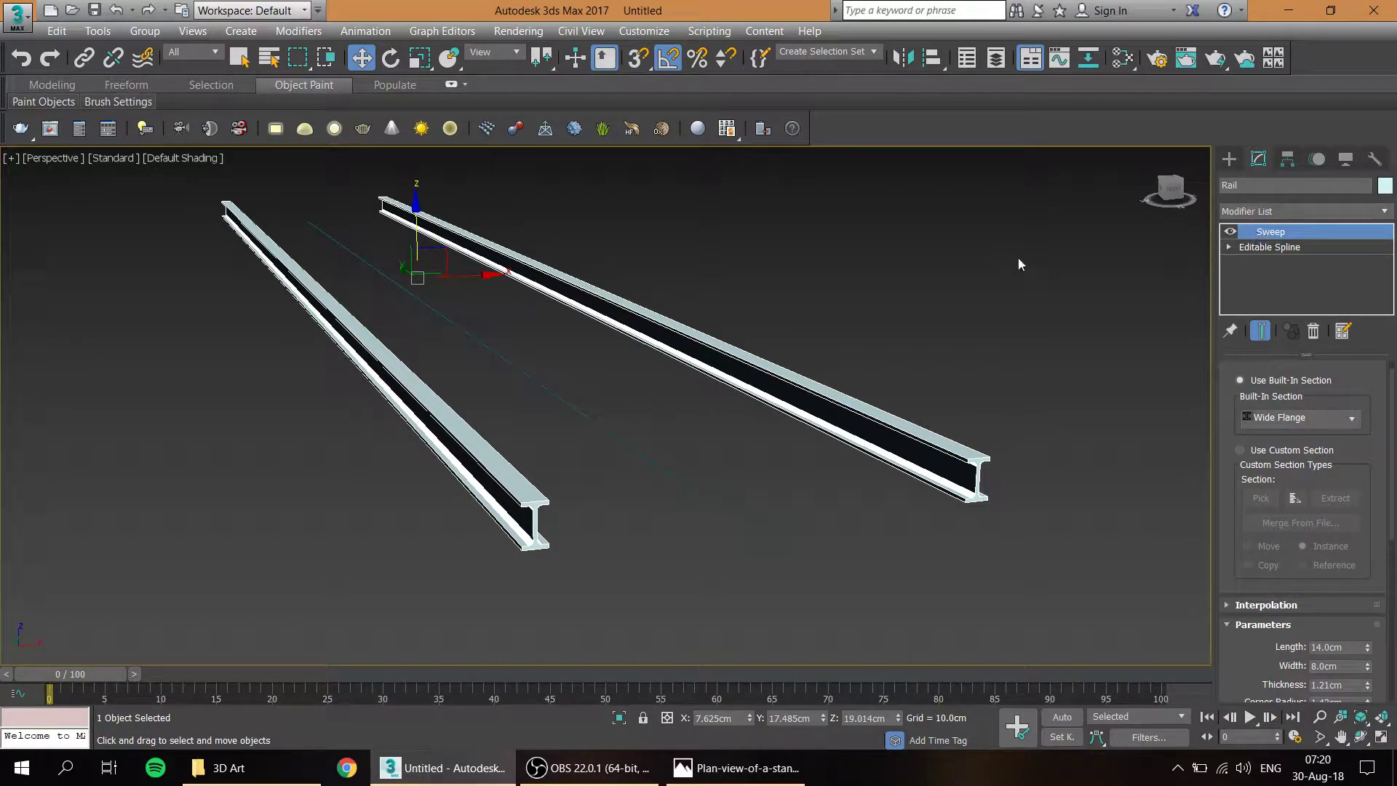
left_click(752, 439)
left_click(616, 440)
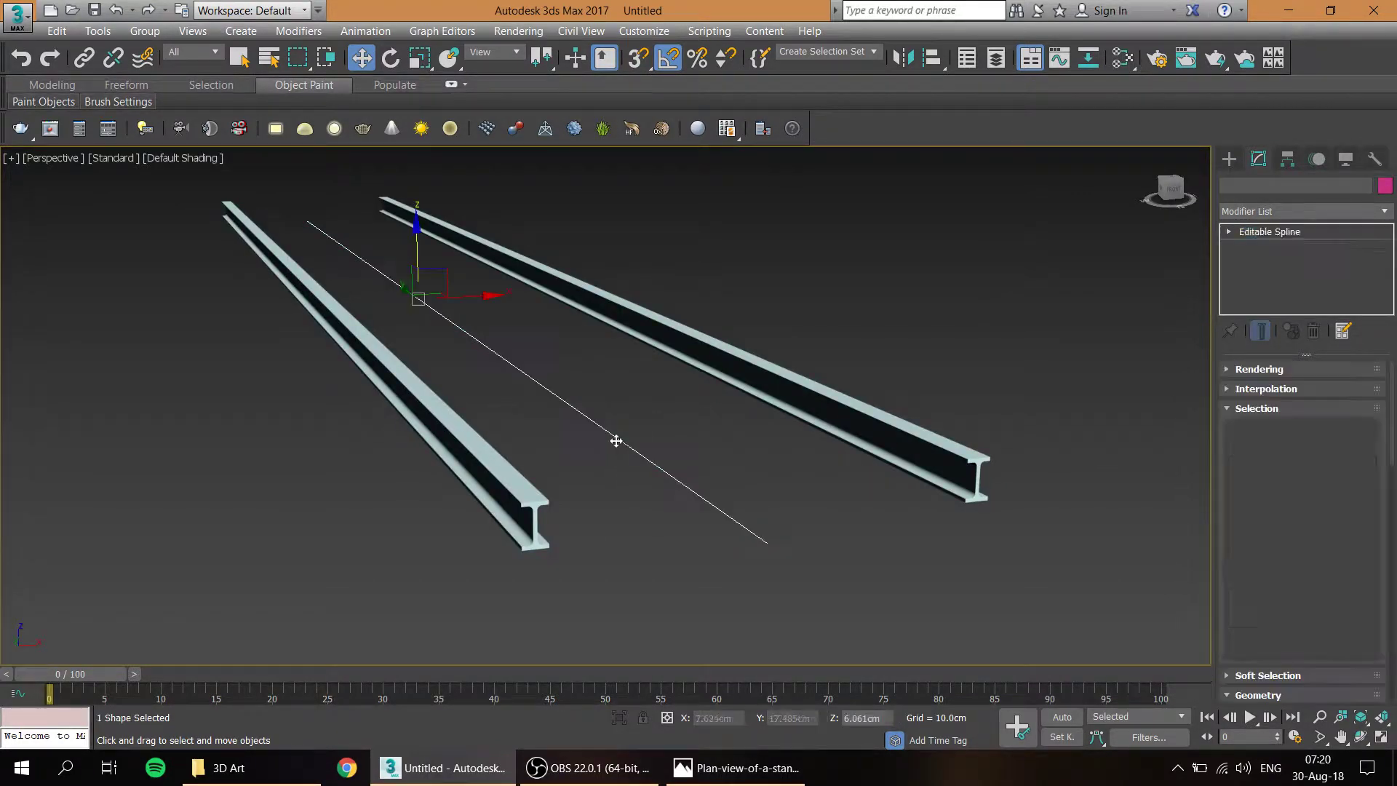
scroll(631, 540, "down", 3)
middle_click_drag(631, 540, 664, 461)
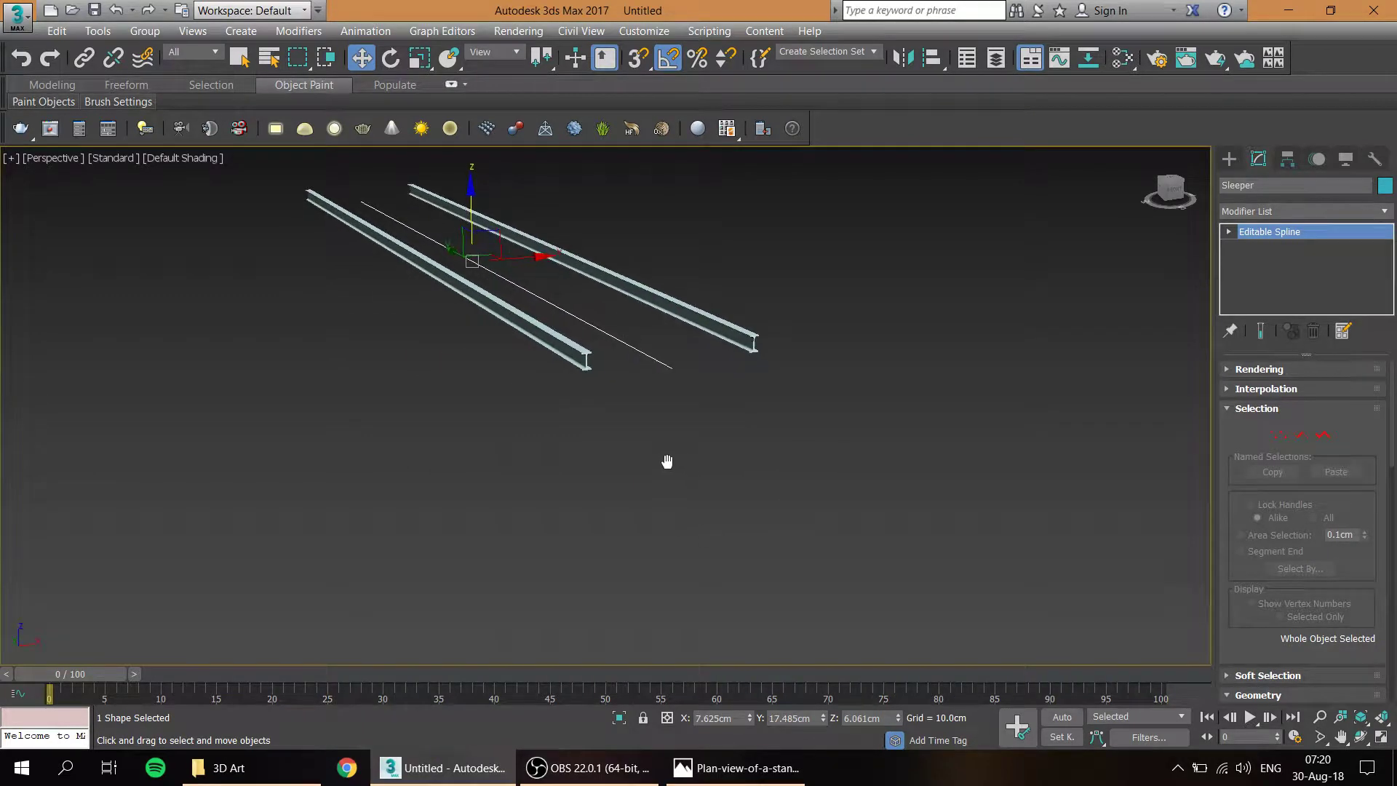
- Create a box about 38 cm long, 203 cm wide and 17 cm high crosswise just beyond the near end of the rails
left_click(1228, 158)
left_click(1264, 265)
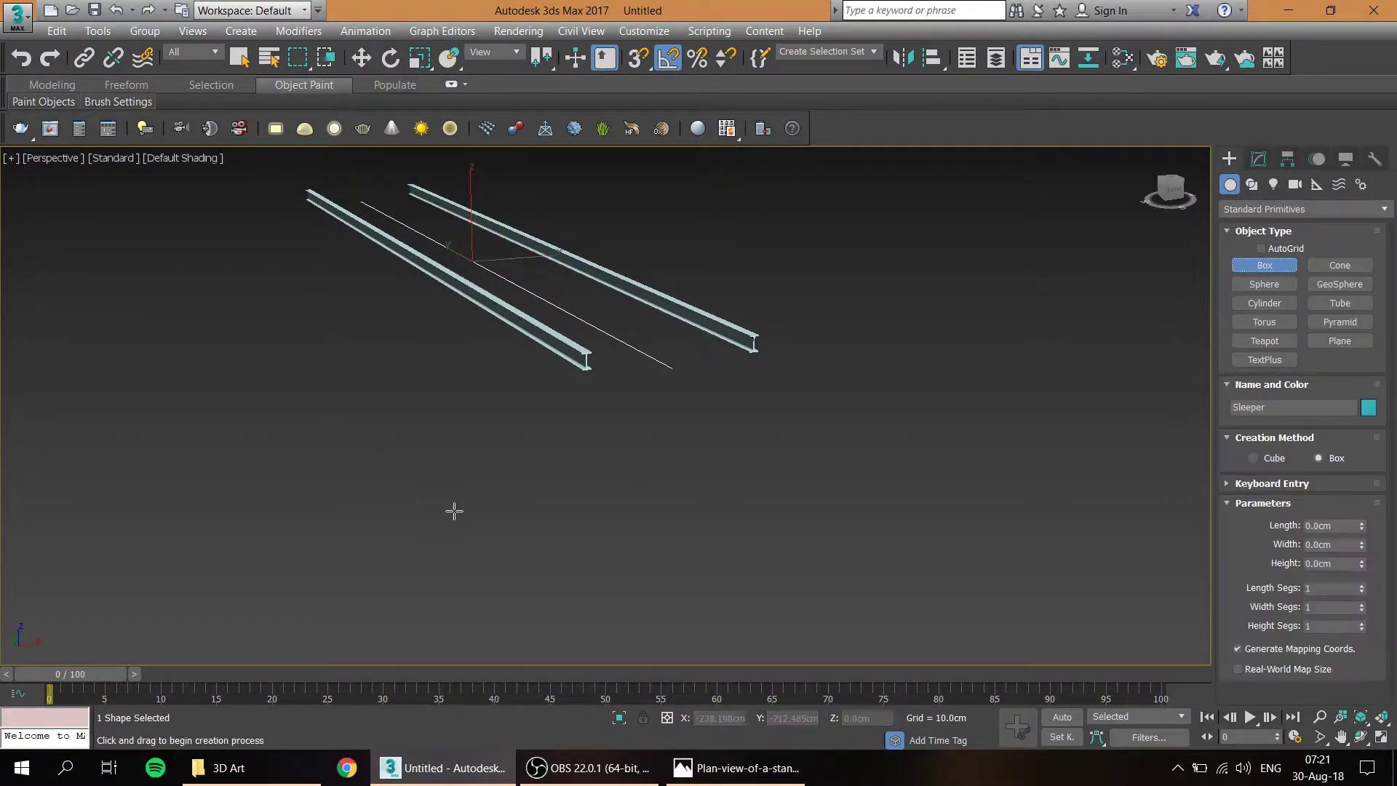
middle_click_drag(723, 422, 639, 531, "alt")
left_click_drag(656, 527, 894, 572)
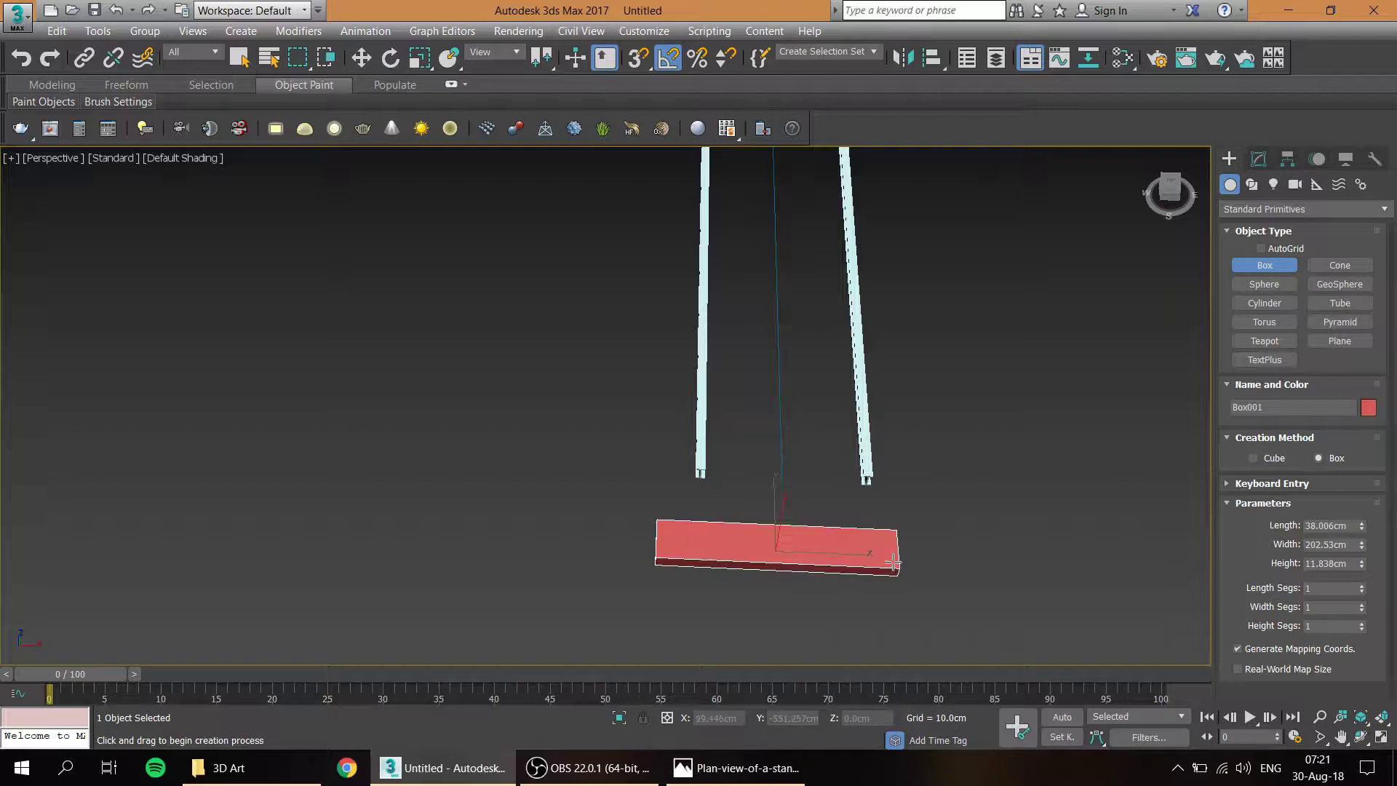
left_click(779, 571)
mouse_move(779, 571)
middle_mouse_down("alt")
mouse_move(758, 556)
mouse_move(842, 508)
mouse_move(807, 565)
mouse_move(810, 548)
mouse_move(790, 549)
middle_mouse_up("alt")
key("w")
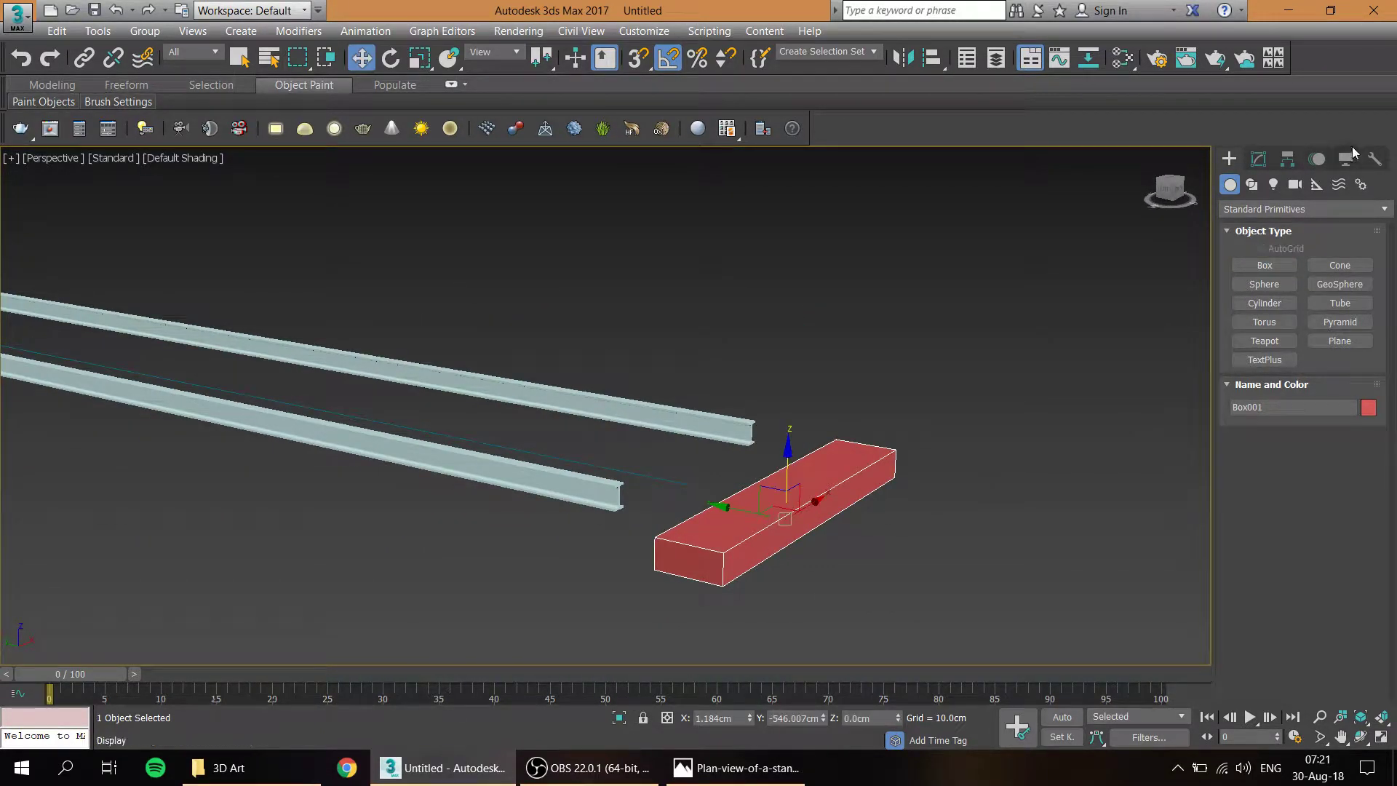
- Set the sleeper box's length to 22 cm and its width to 180 cm, trying a width of 150 cm first
left_click(1261, 163)
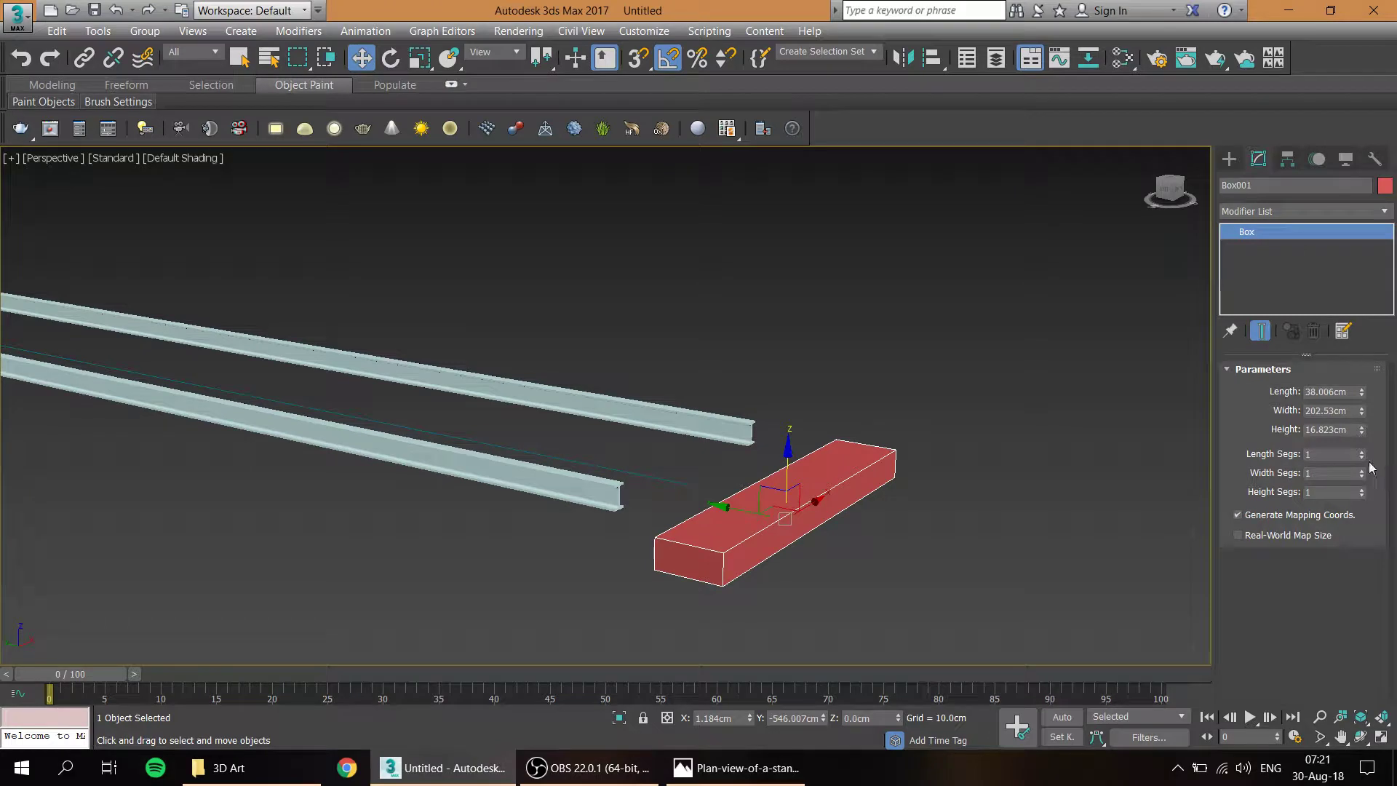
left_click_drag(1362, 397, 1322, 395)
left_click(1346, 397)
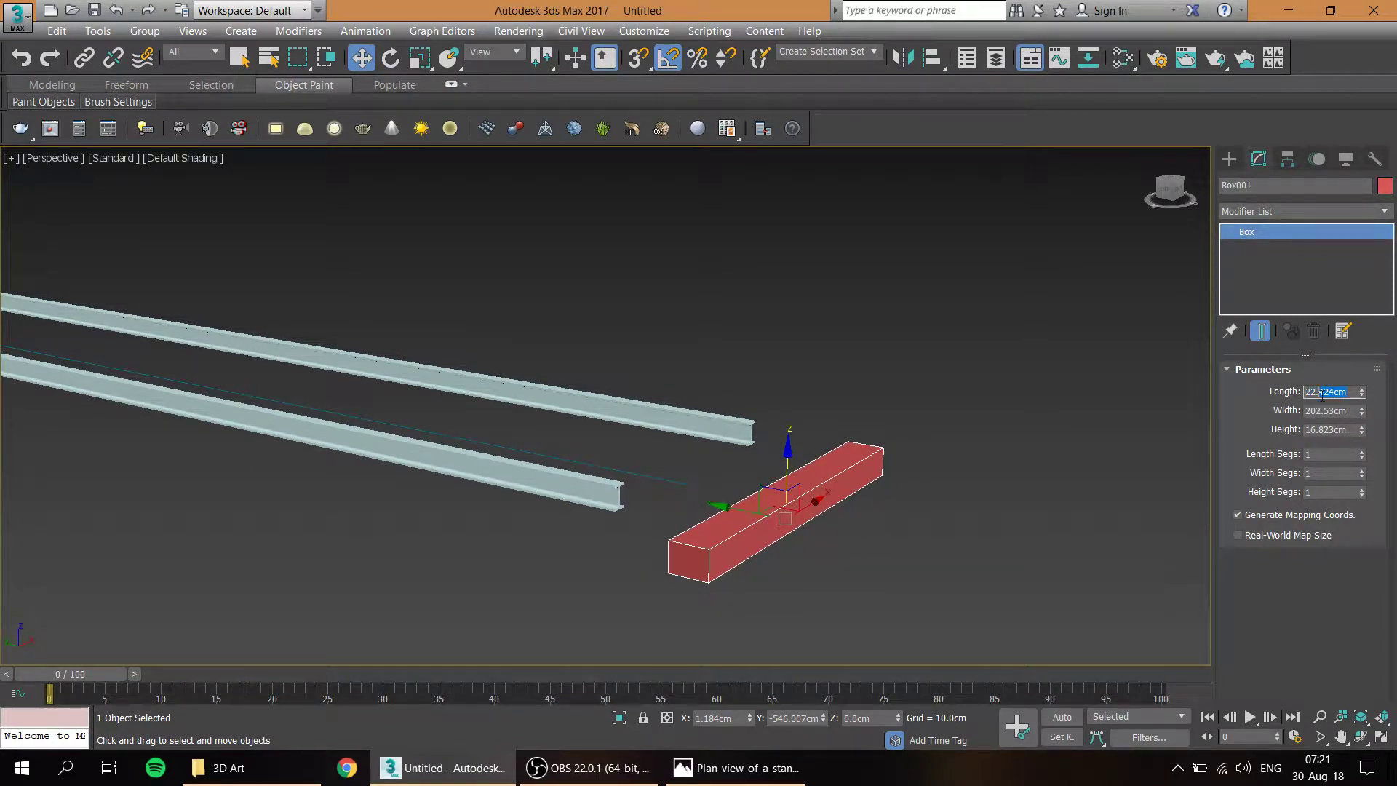
type("0")
left_click(1342, 413)
type("150")
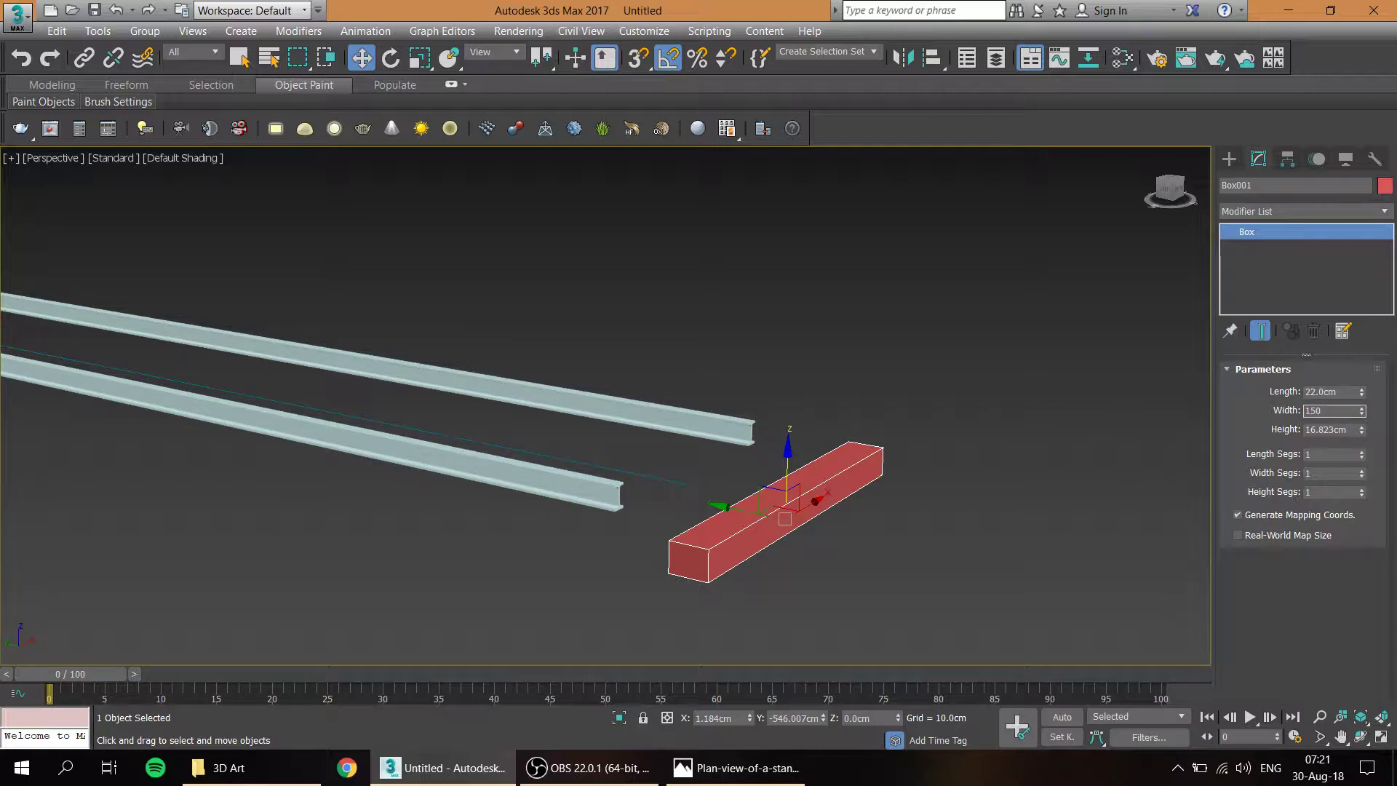
key("Return")
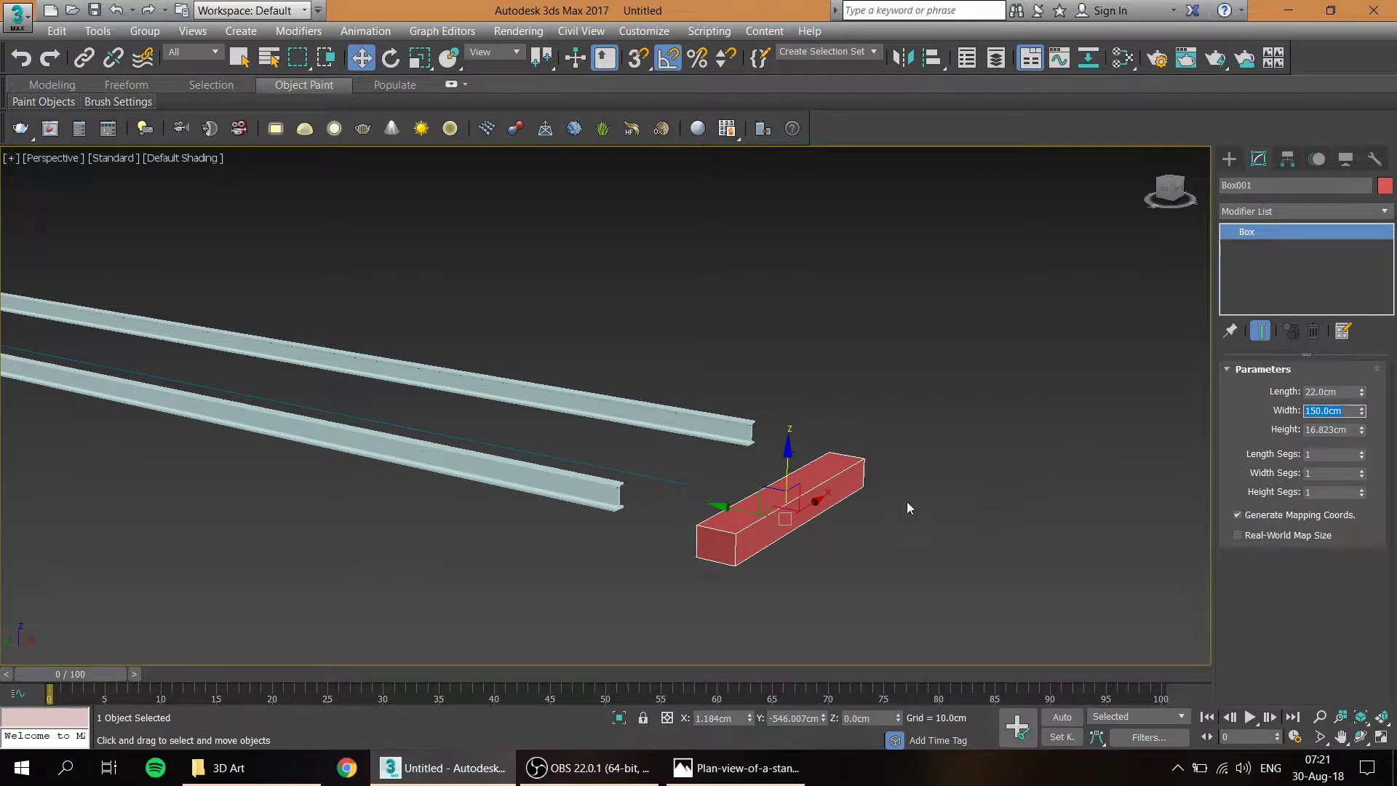
middle_click_drag(907, 501, 1050, 505, "alt")
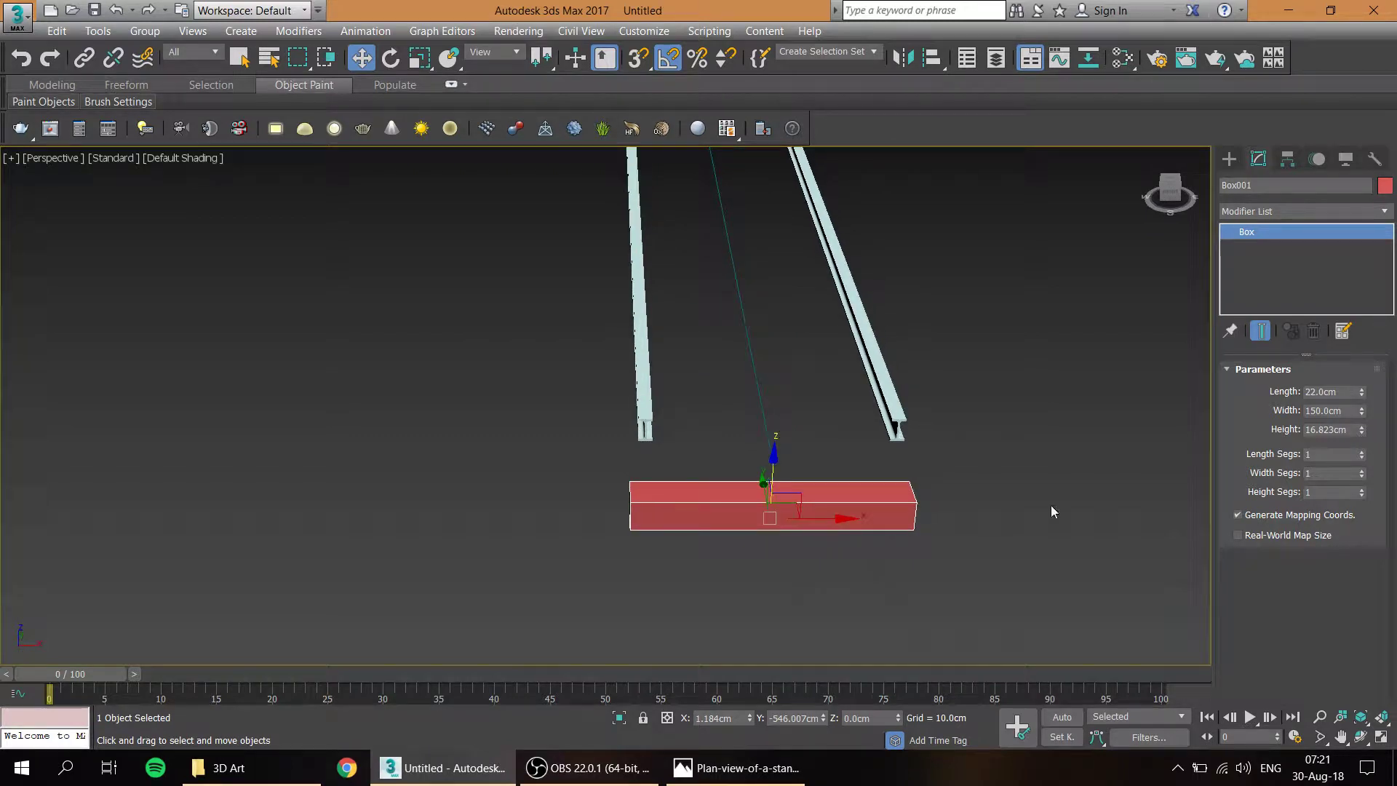
double_click(1348, 412)
type("180")
key("Return")
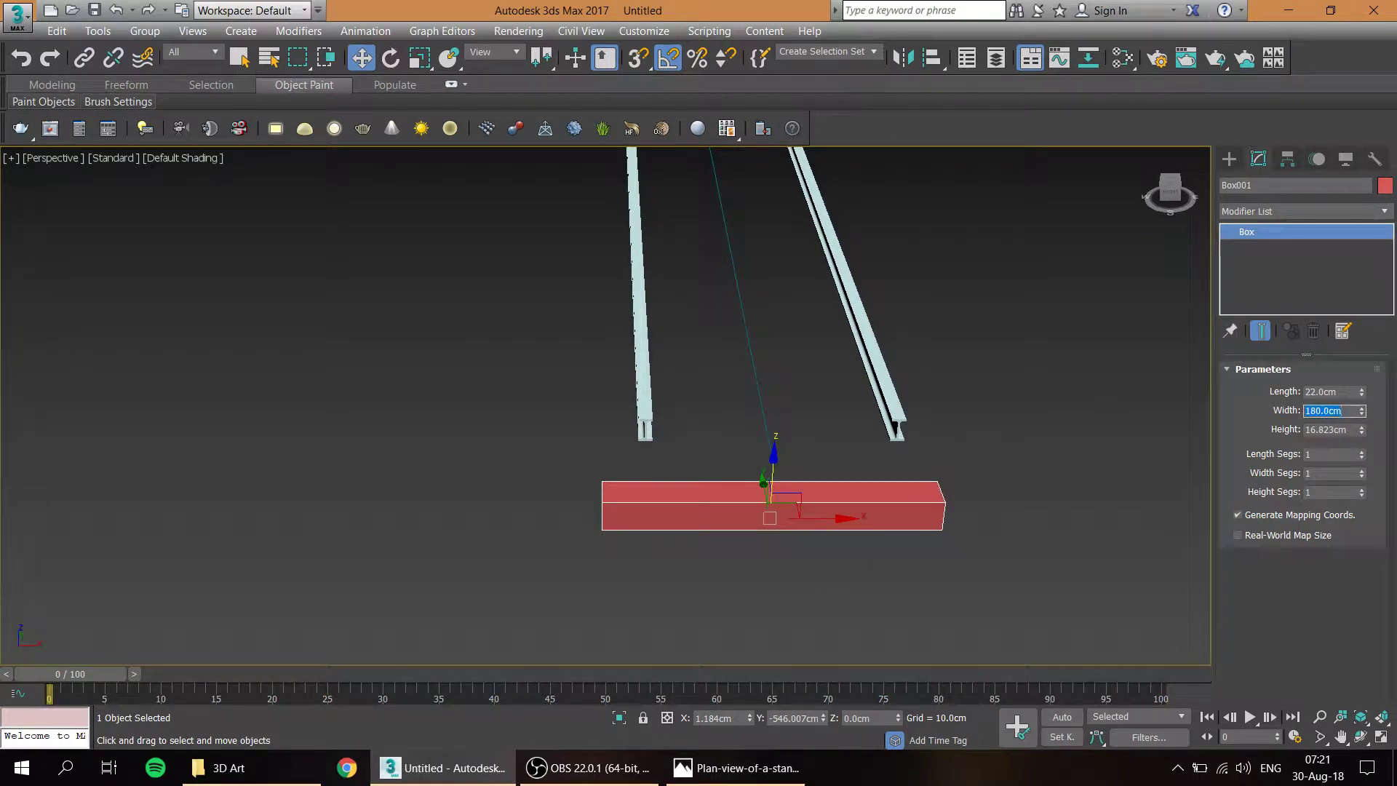
- Lower the sleeper box's height to 15 cm
left_click(1353, 429)
left_click_drag(1362, 440, 1361, 450)
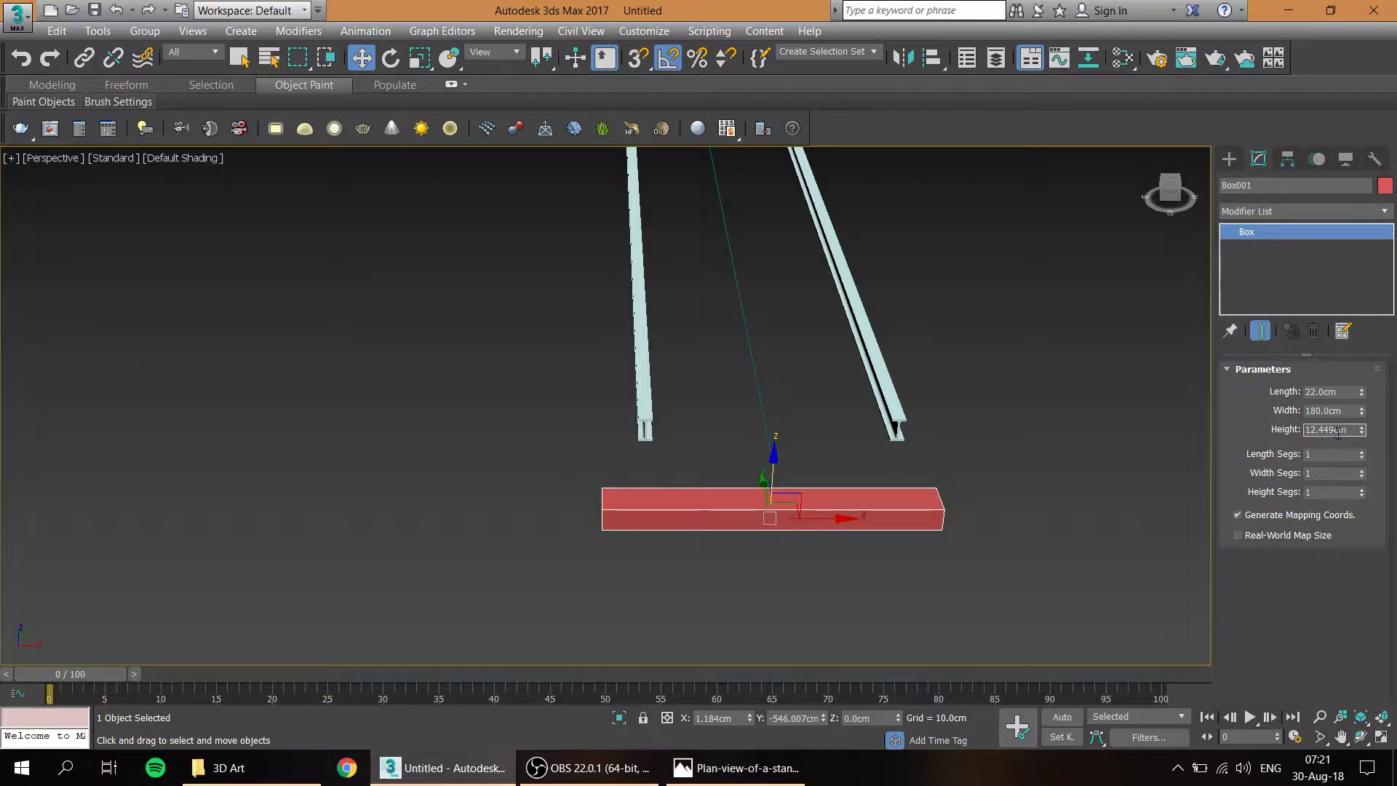
double_click(1338, 430)
type("15")
key("Return")
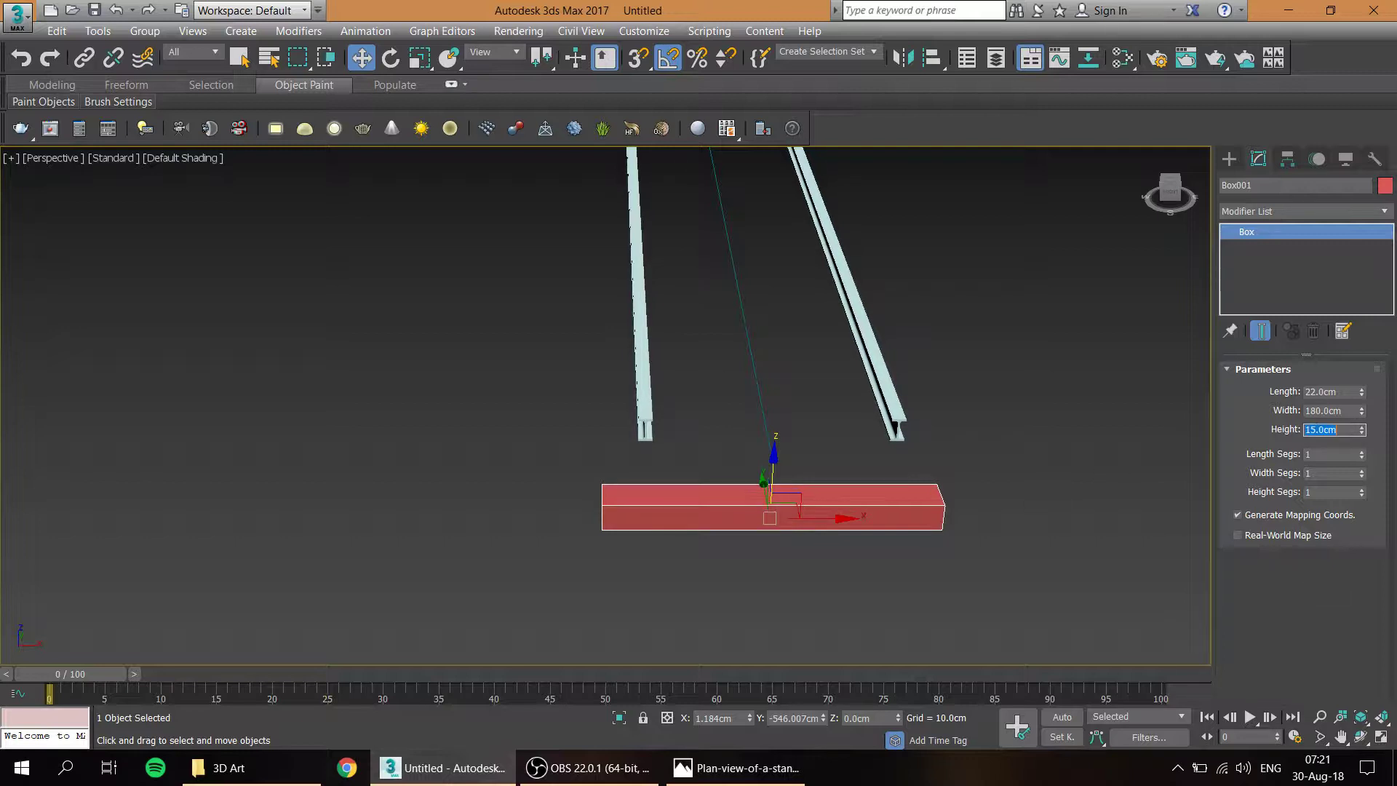
- Set the sleeper box's length to 25 cm and its height to 12 cm
middle_click_drag(539, 576, 653, 548, "alt")
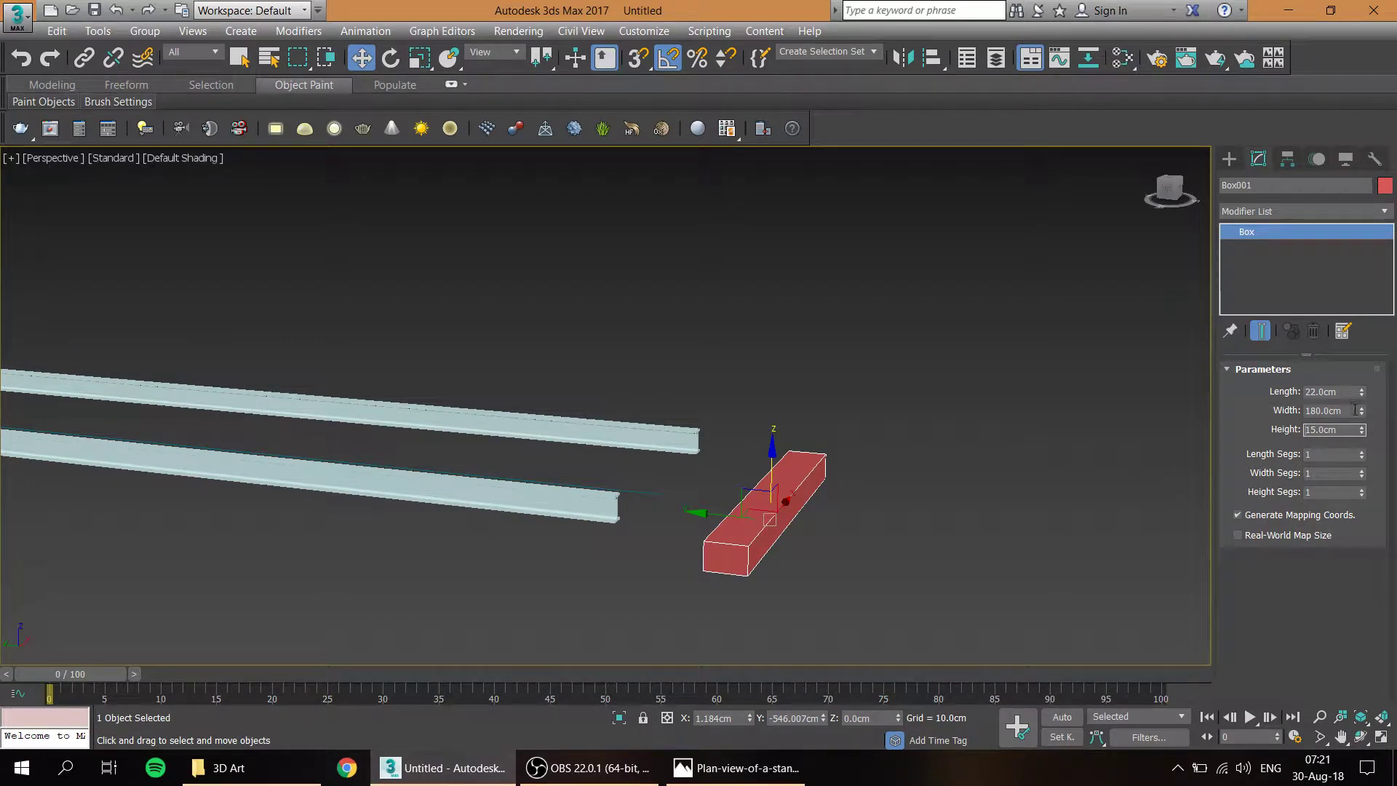
left_click_drag(1362, 395, 1362, 375)
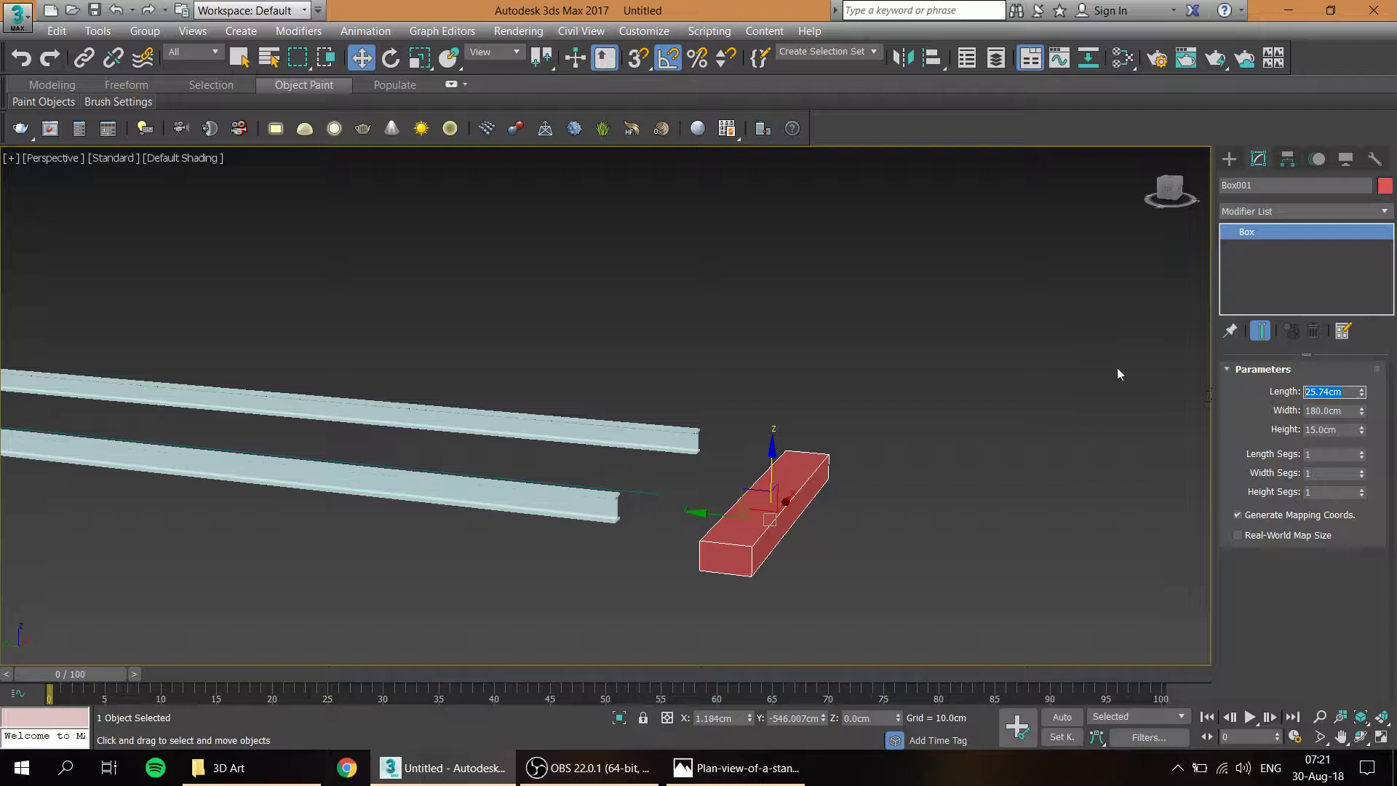
type("25")
key("Return")
left_click(1346, 429)
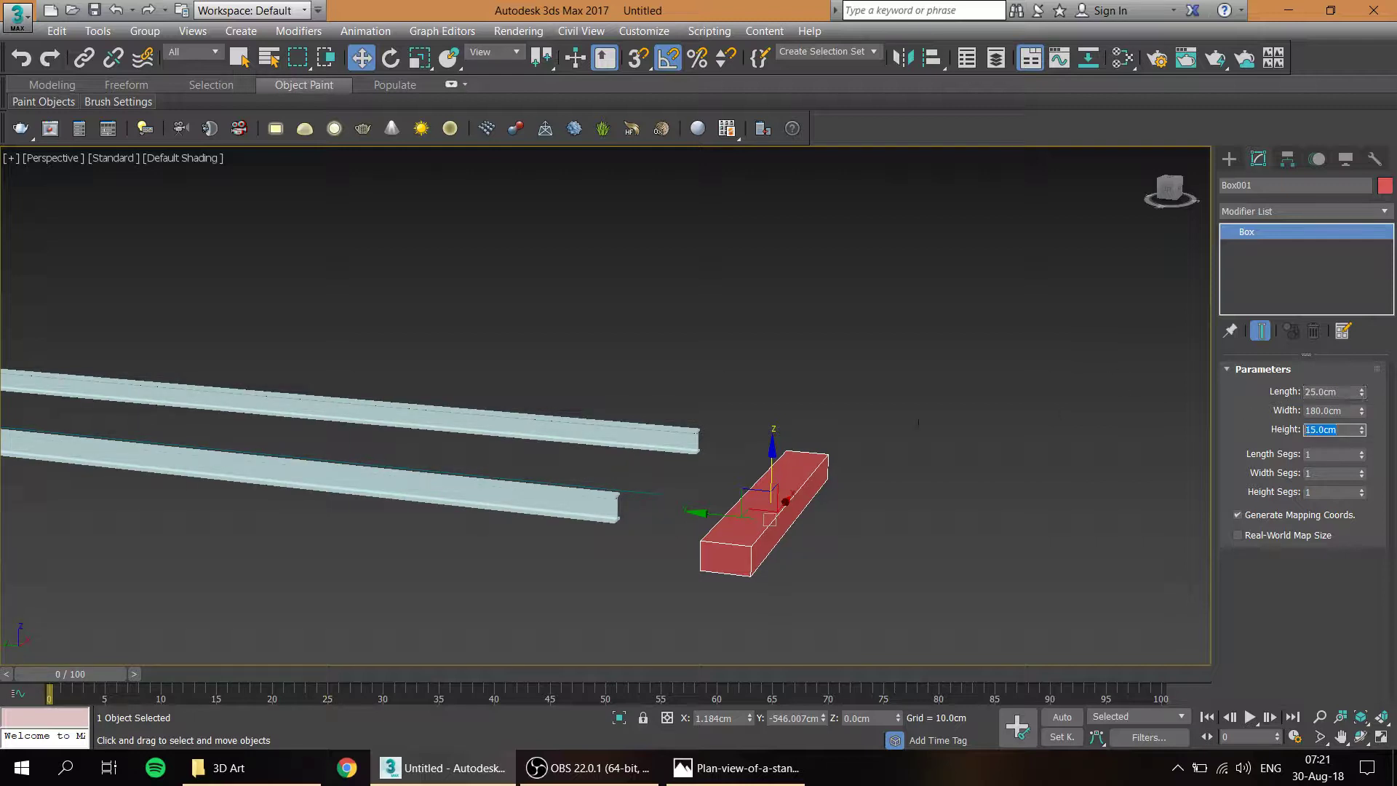
type("12")
key("Return")
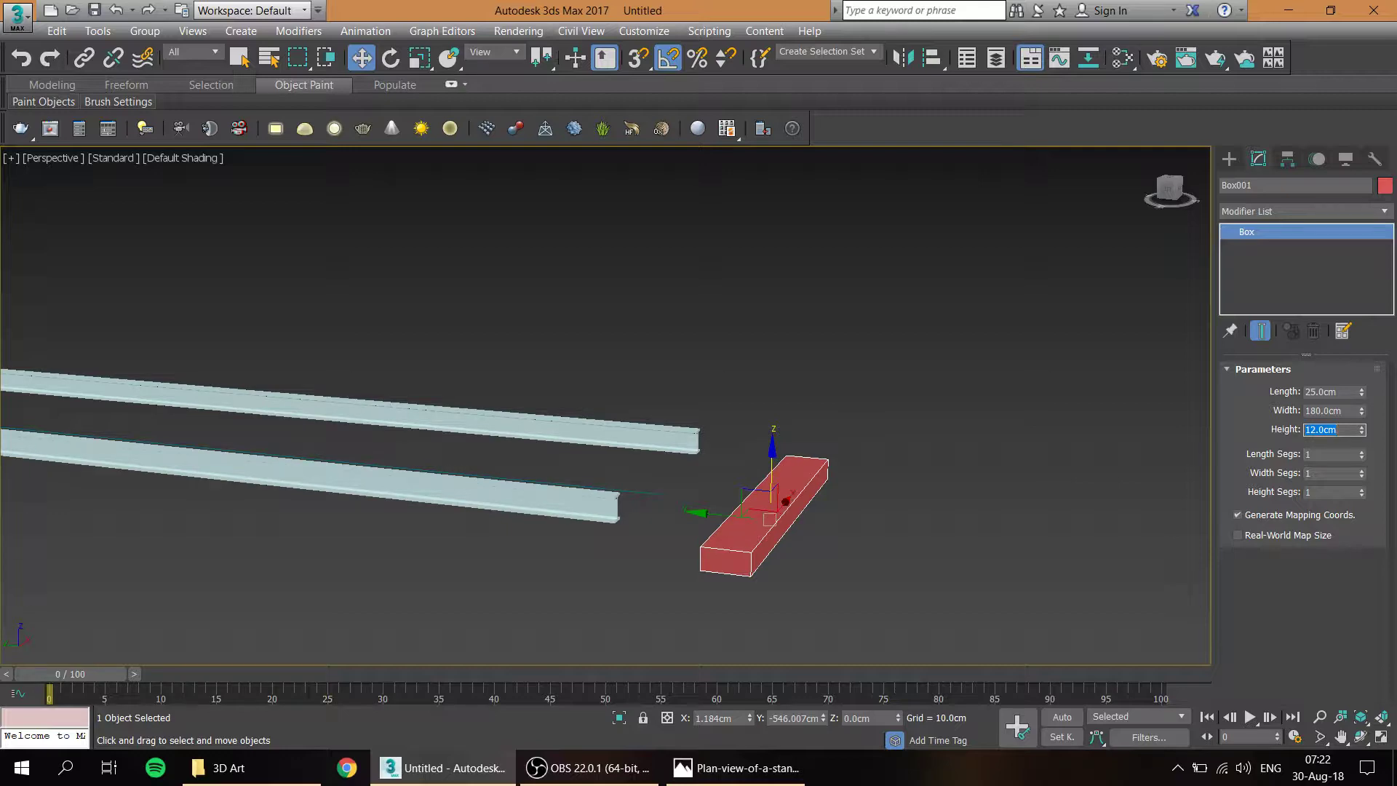
- Move the sleeper box about 242 cm along negative Y, farther away from the near end of the rails
middle_click_drag(608, 578, 534, 604, "alt")
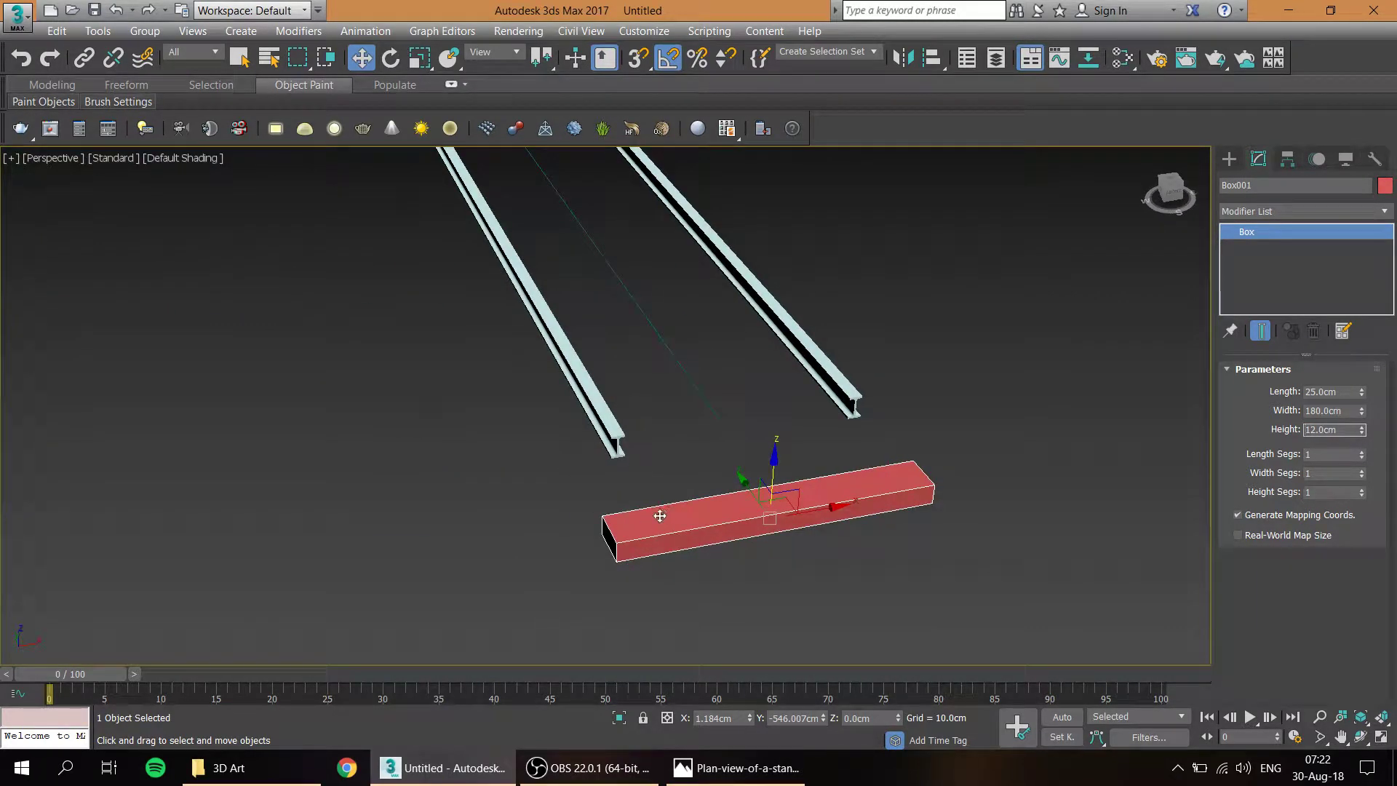
scroll(660, 516, "down", 3)
middle_click_drag(663, 516, 677, 514, "alt")
left_click_drag(640, 506, 770, 534)
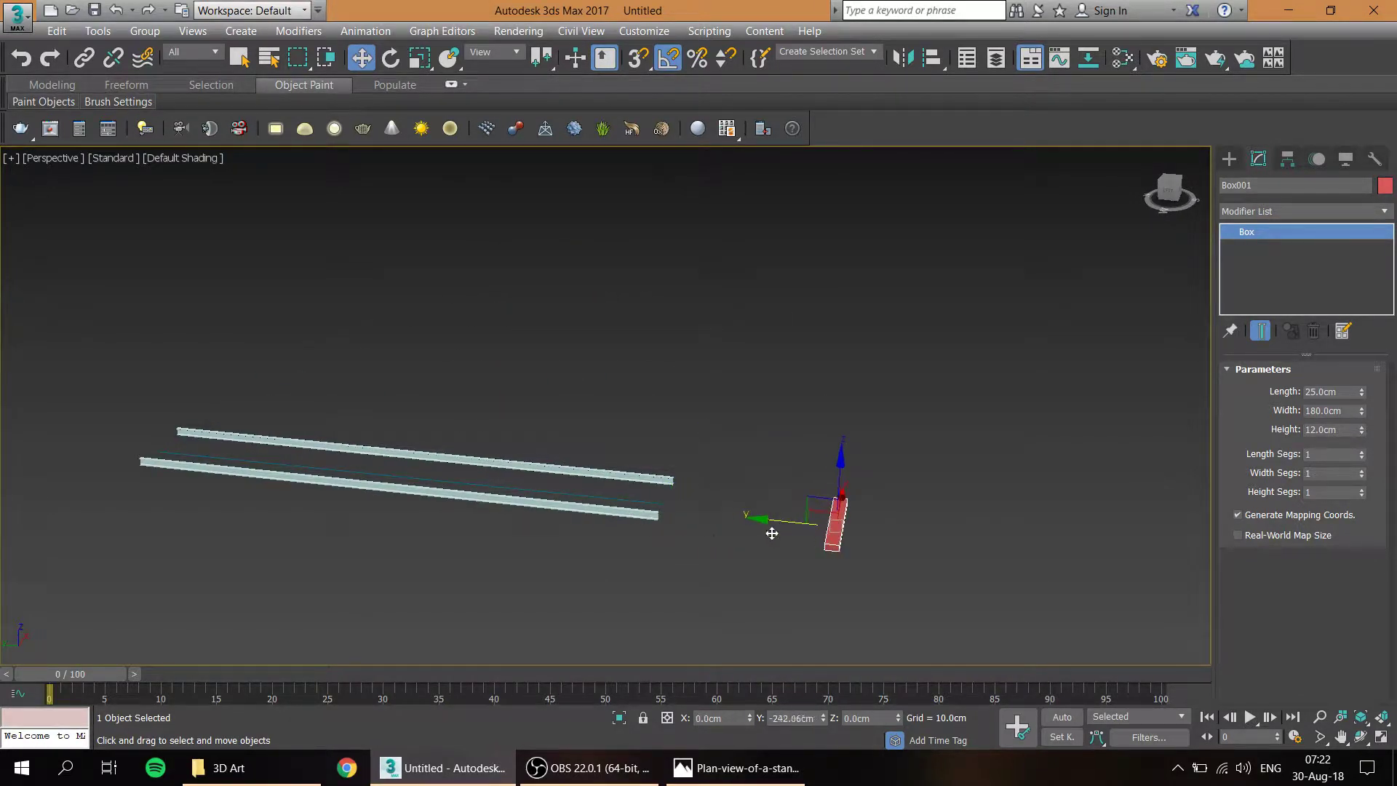
middle_click_drag(637, 545, 646, 472, "alt")
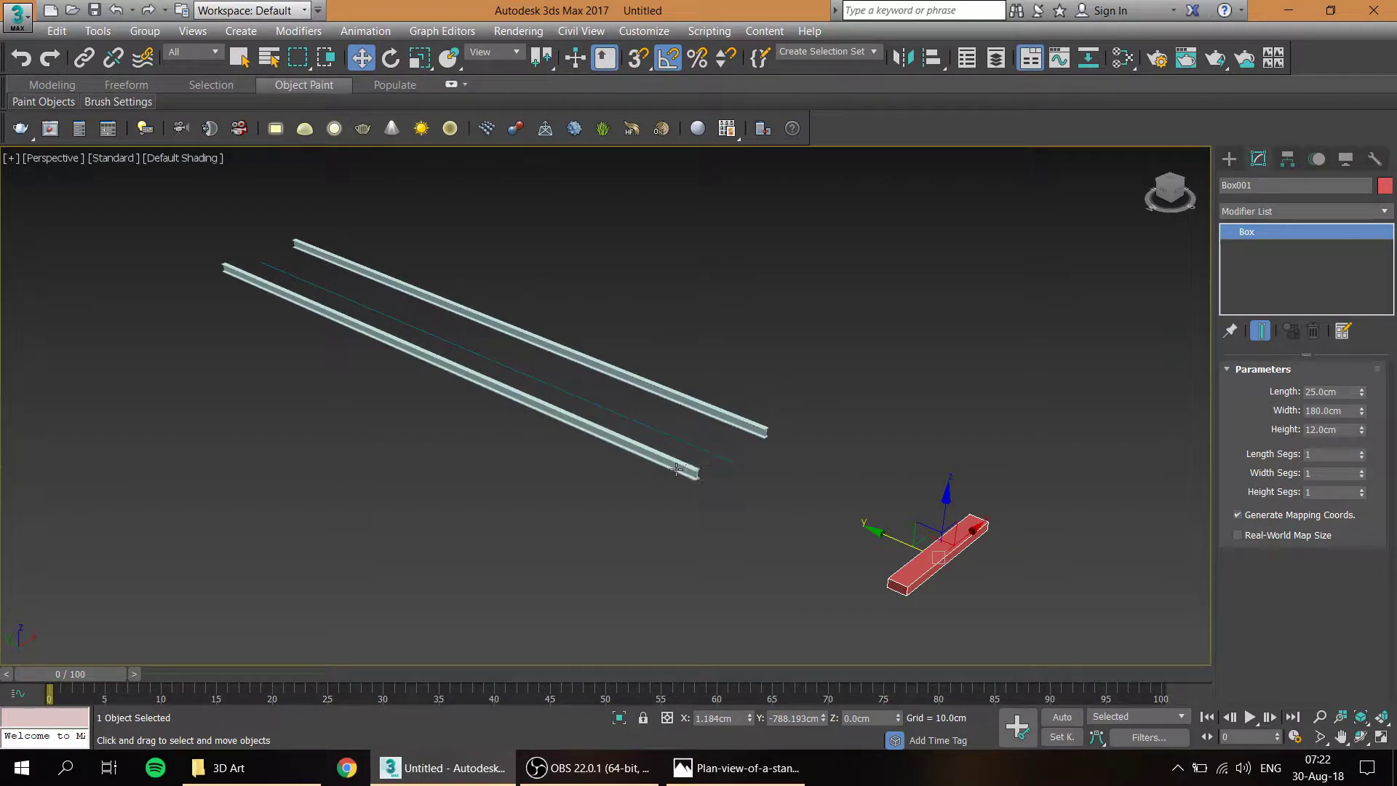
- Start the Spacing Tool for the box and pick the Sleeper spline between the rails as its path
key("shift+i")
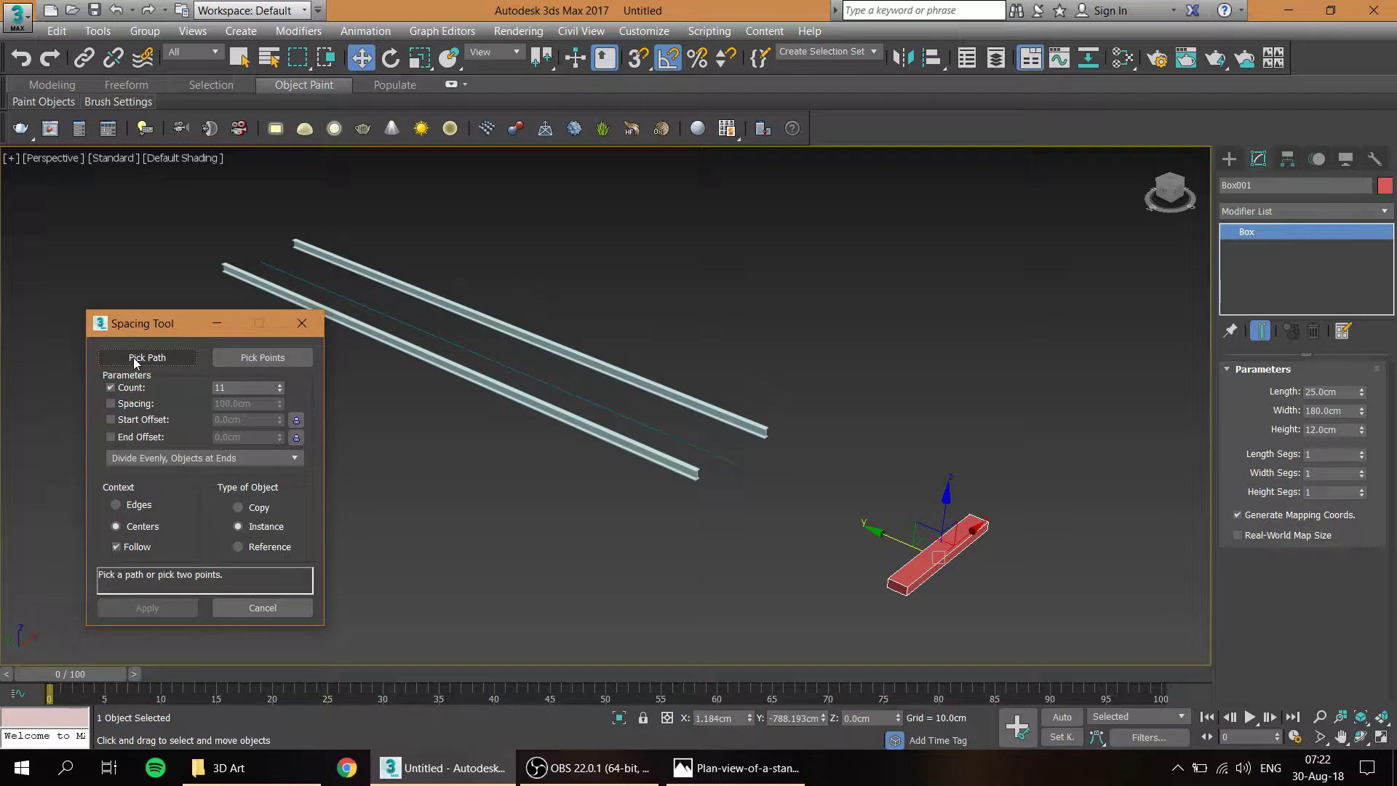
left_click(136, 361)
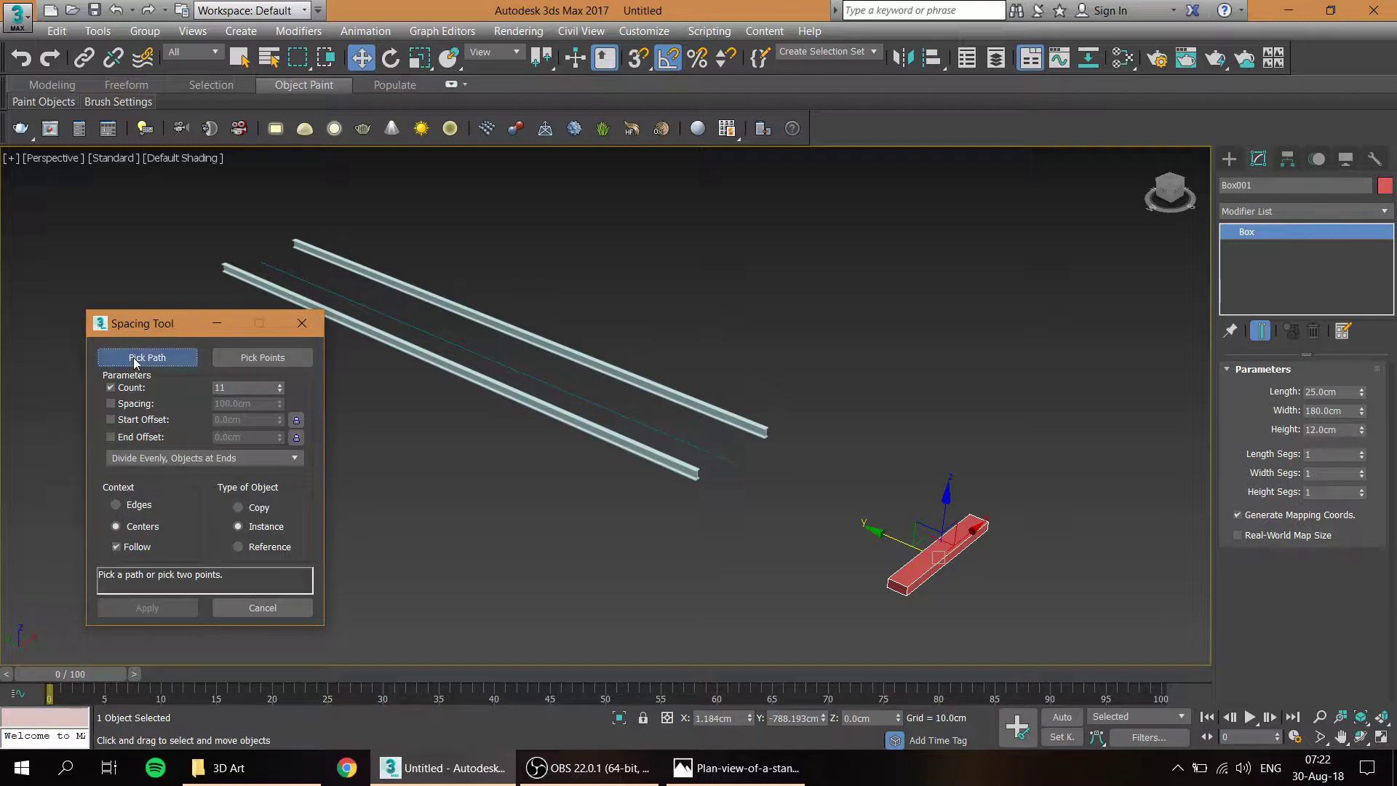
left_click(383, 312)
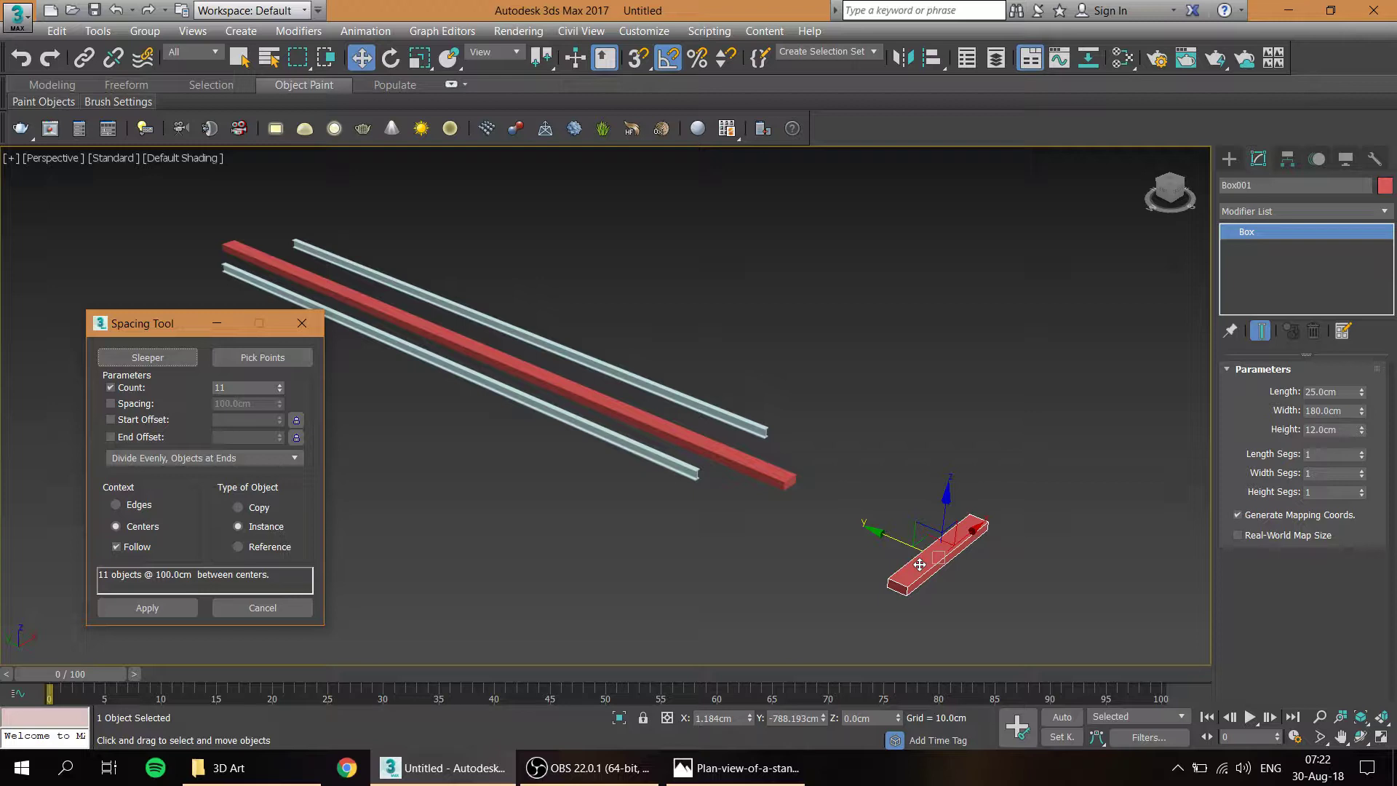
- Rotate the original box -90 degrees about Z and refresh the spacing preview so the sleepers lie across the rails
left_click(919, 565)
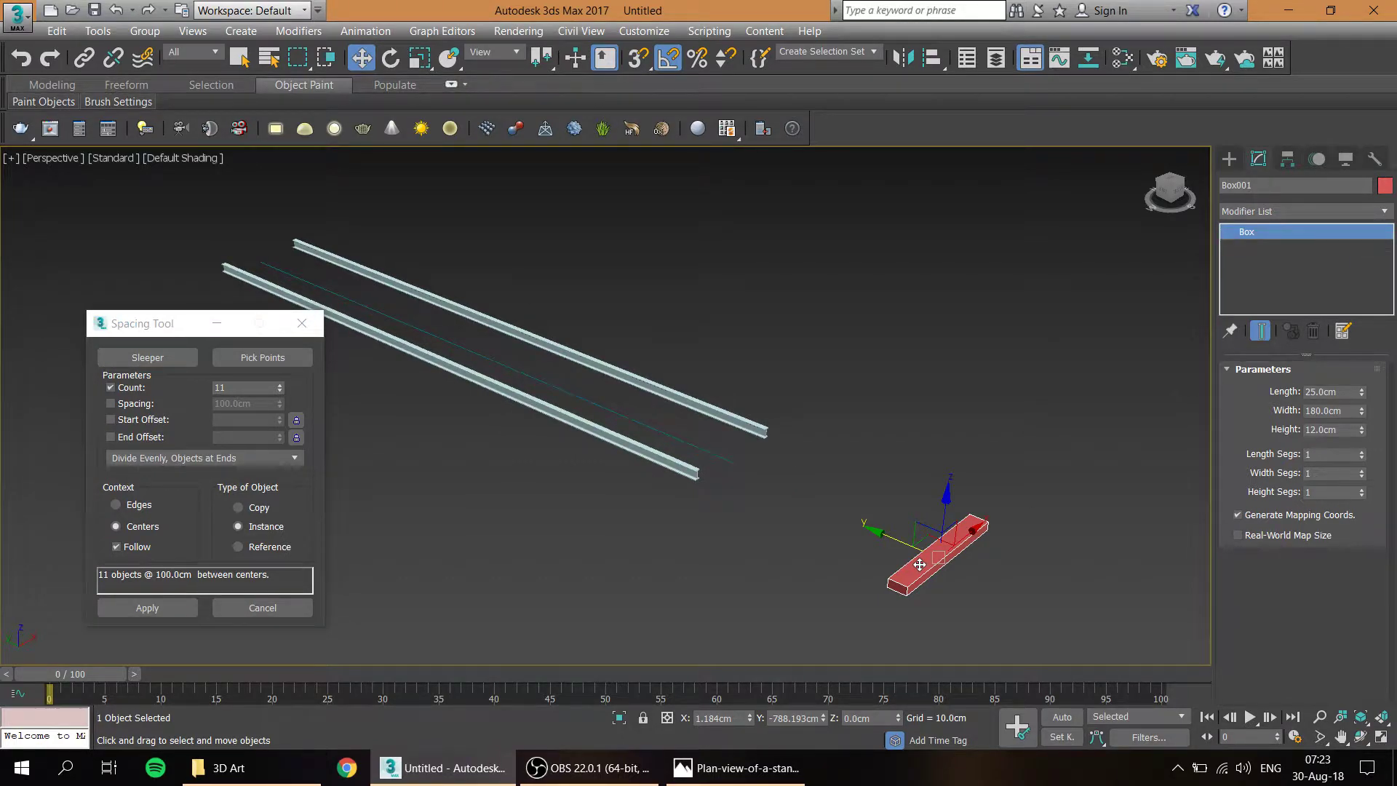
key("e")
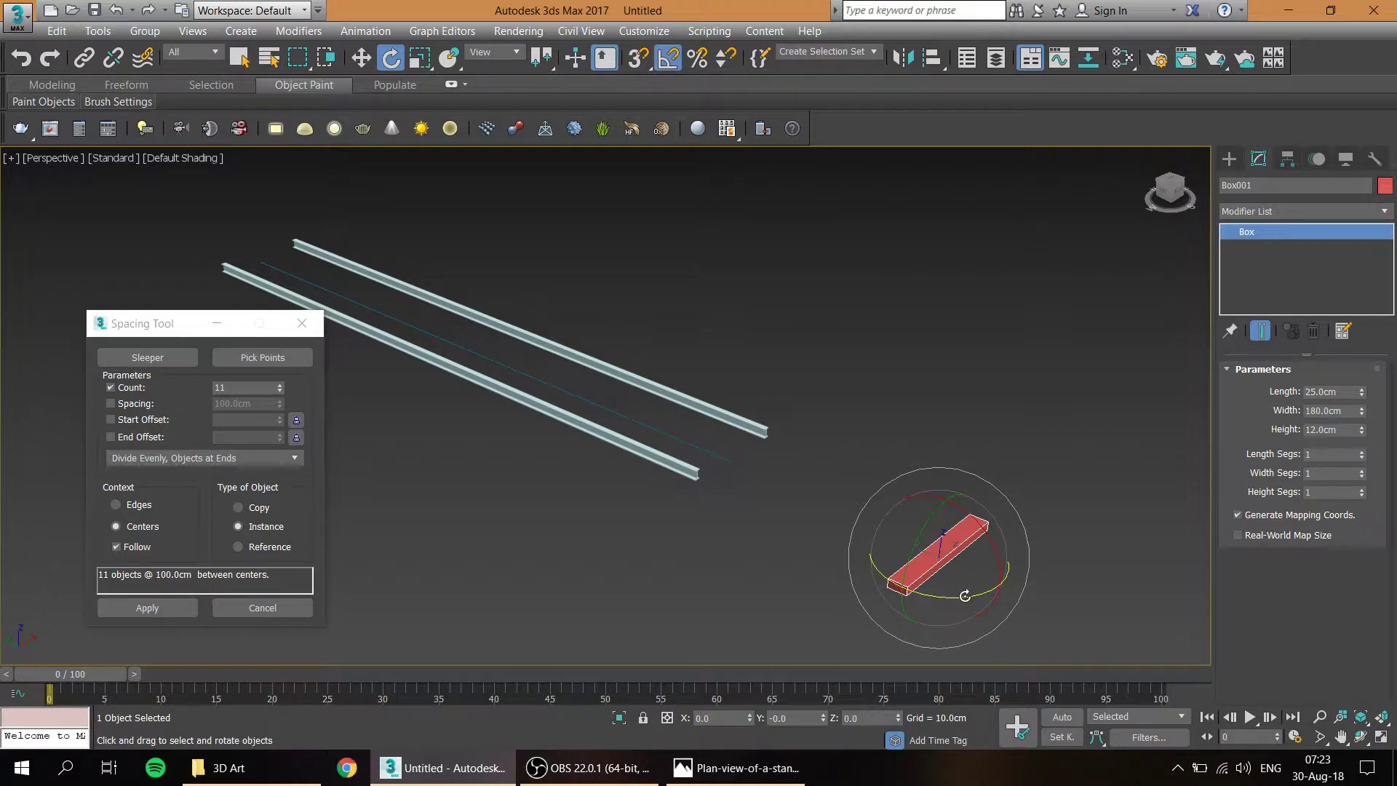
left_click_drag(965, 596, 889, 564)
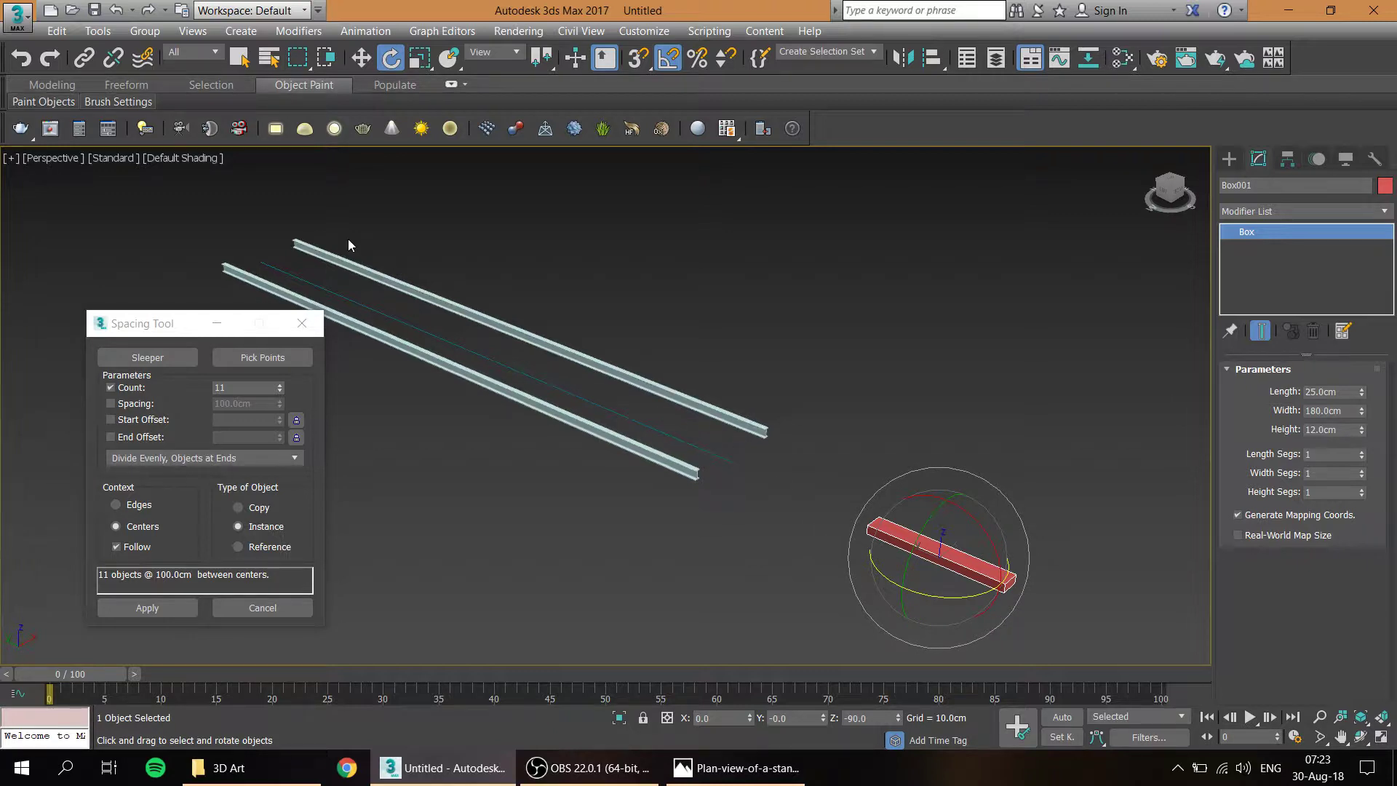
left_click(175, 324)
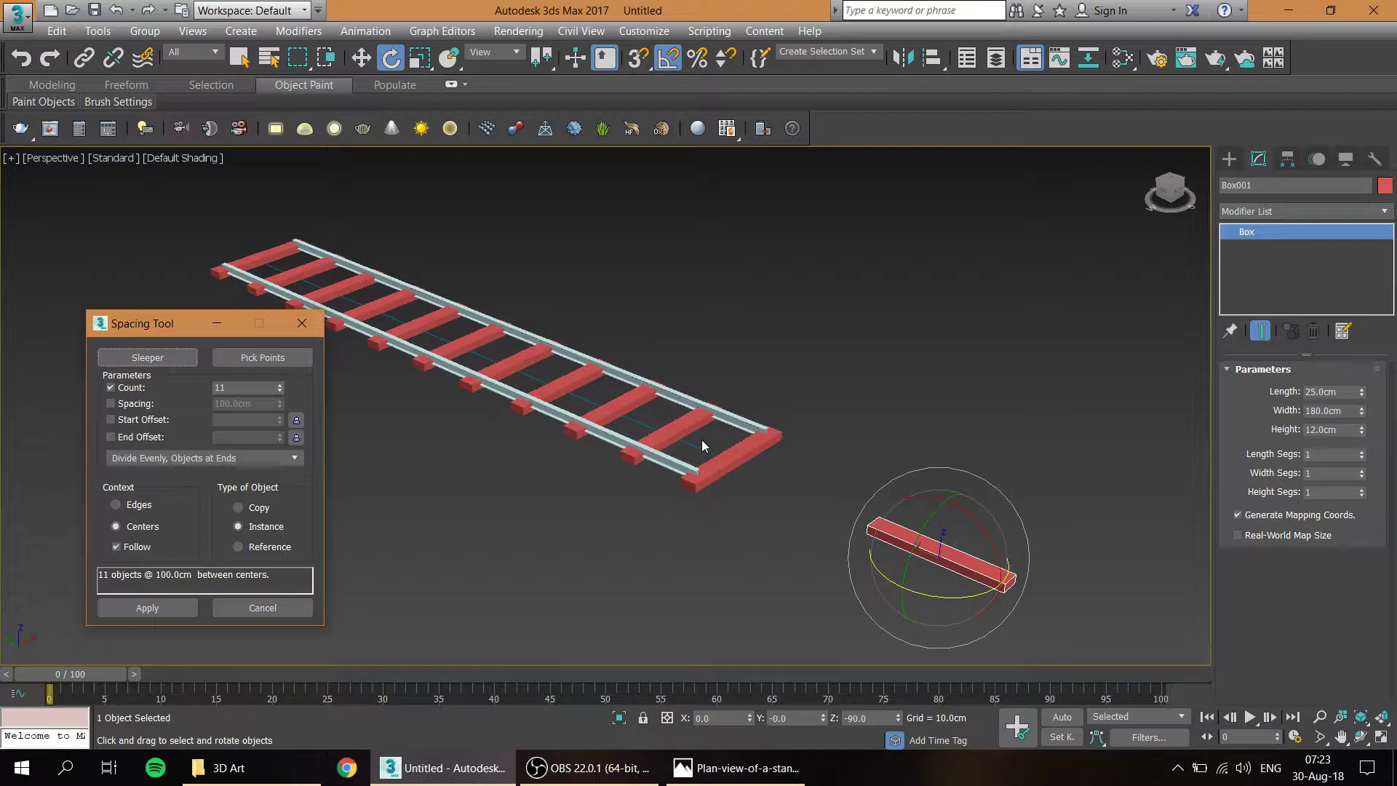
- Raise the spacing count to 12, keep Divide Evenly, Objects at Ends, apply the instances along the Sleeper spline and close the tool
middle_click_drag(607, 434, 657, 420)
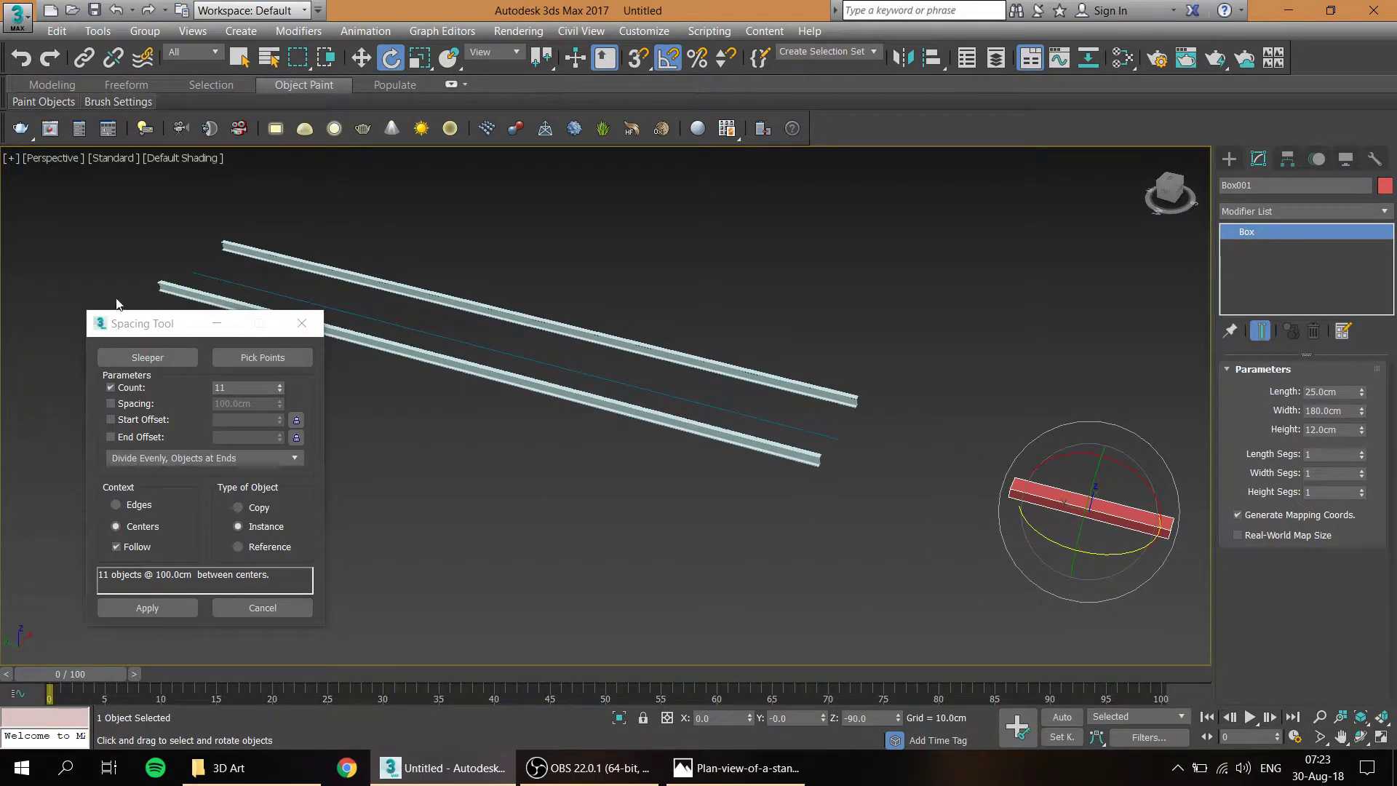
left_click_drag(170, 323, 125, 338)
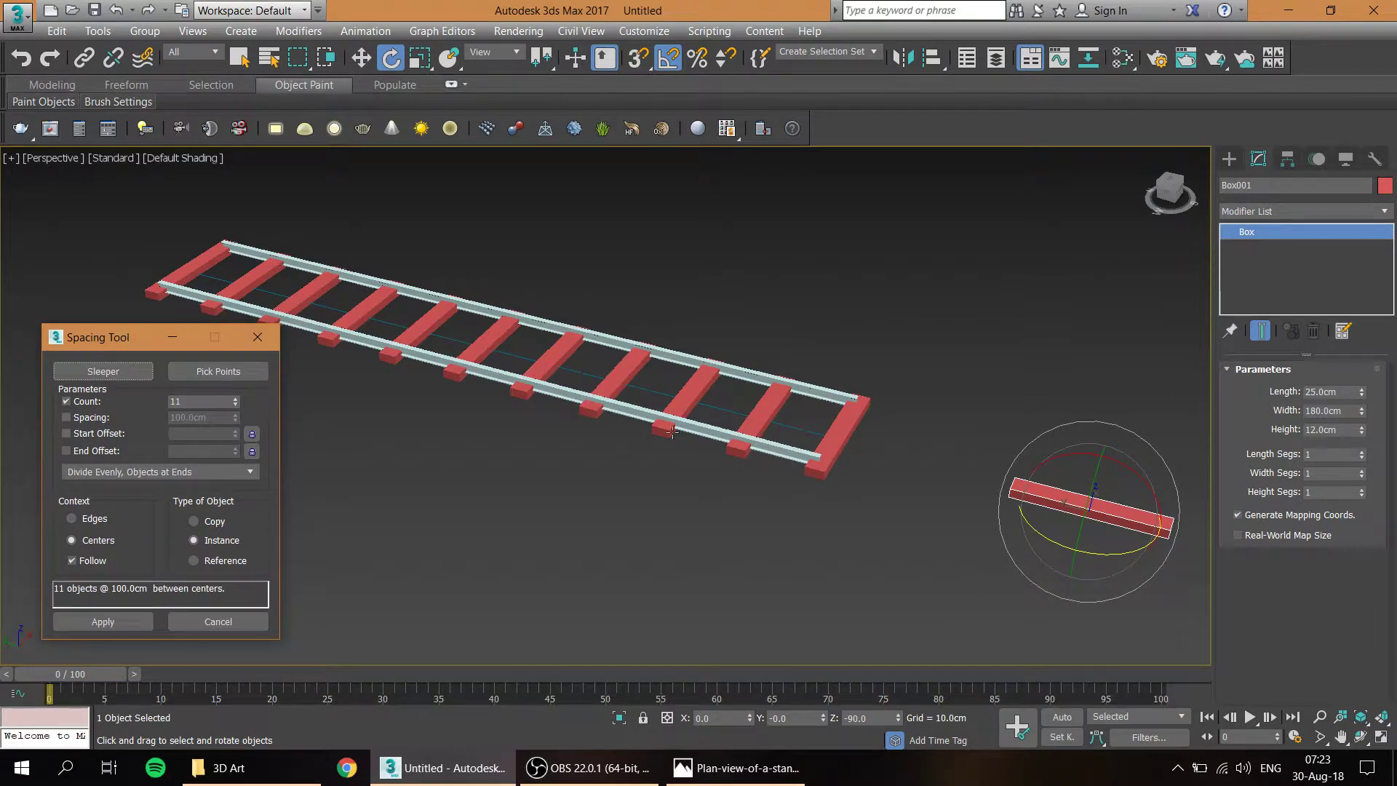
left_click(235, 399)
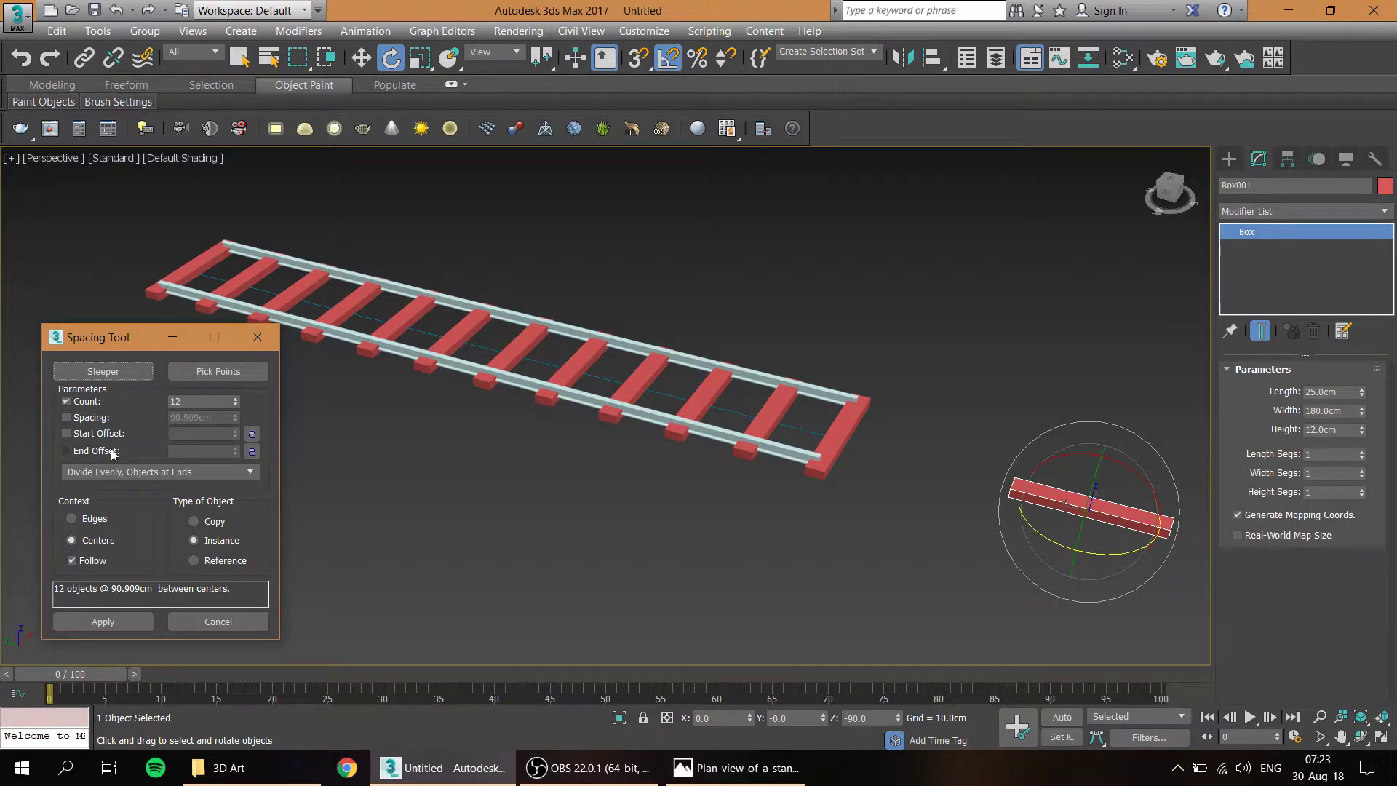
left_click(242, 474)
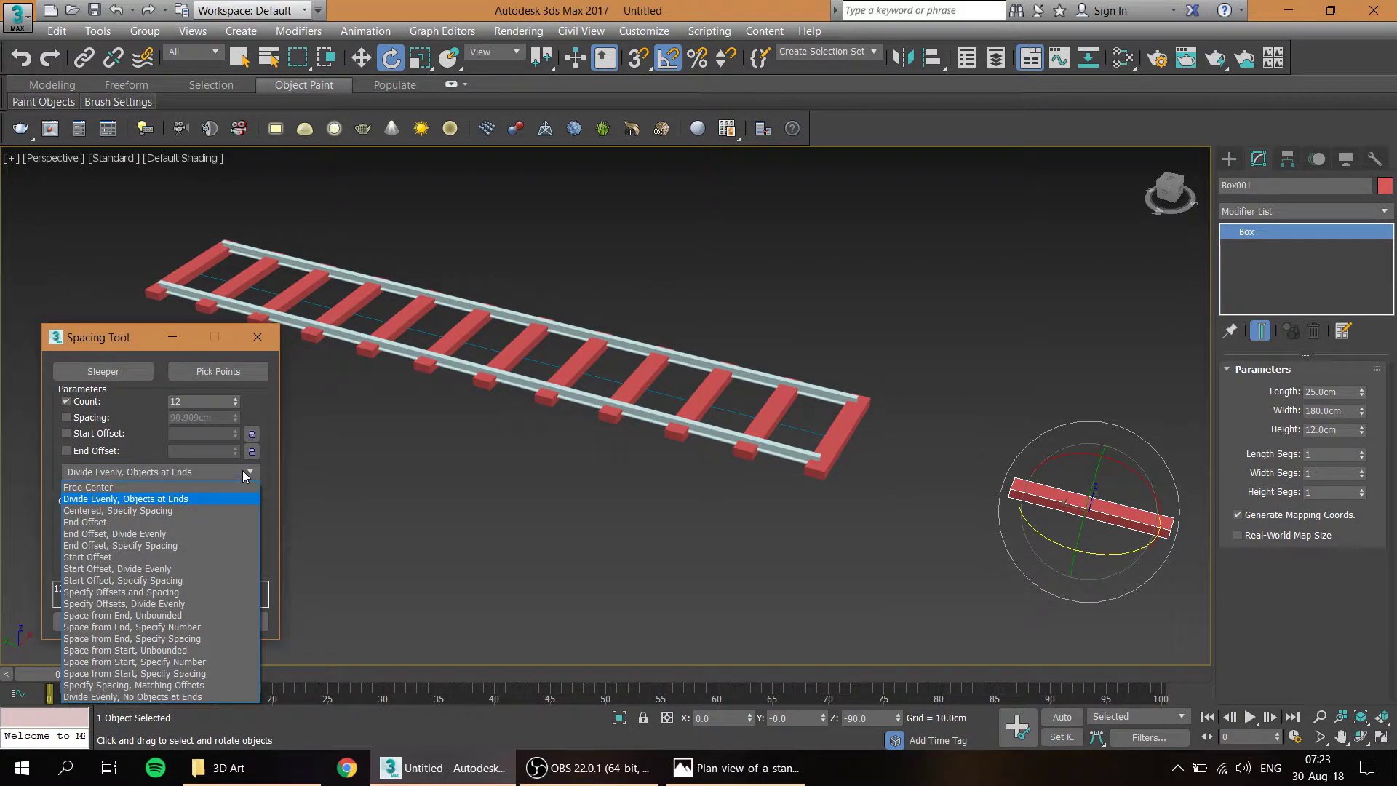
left_click(242, 470)
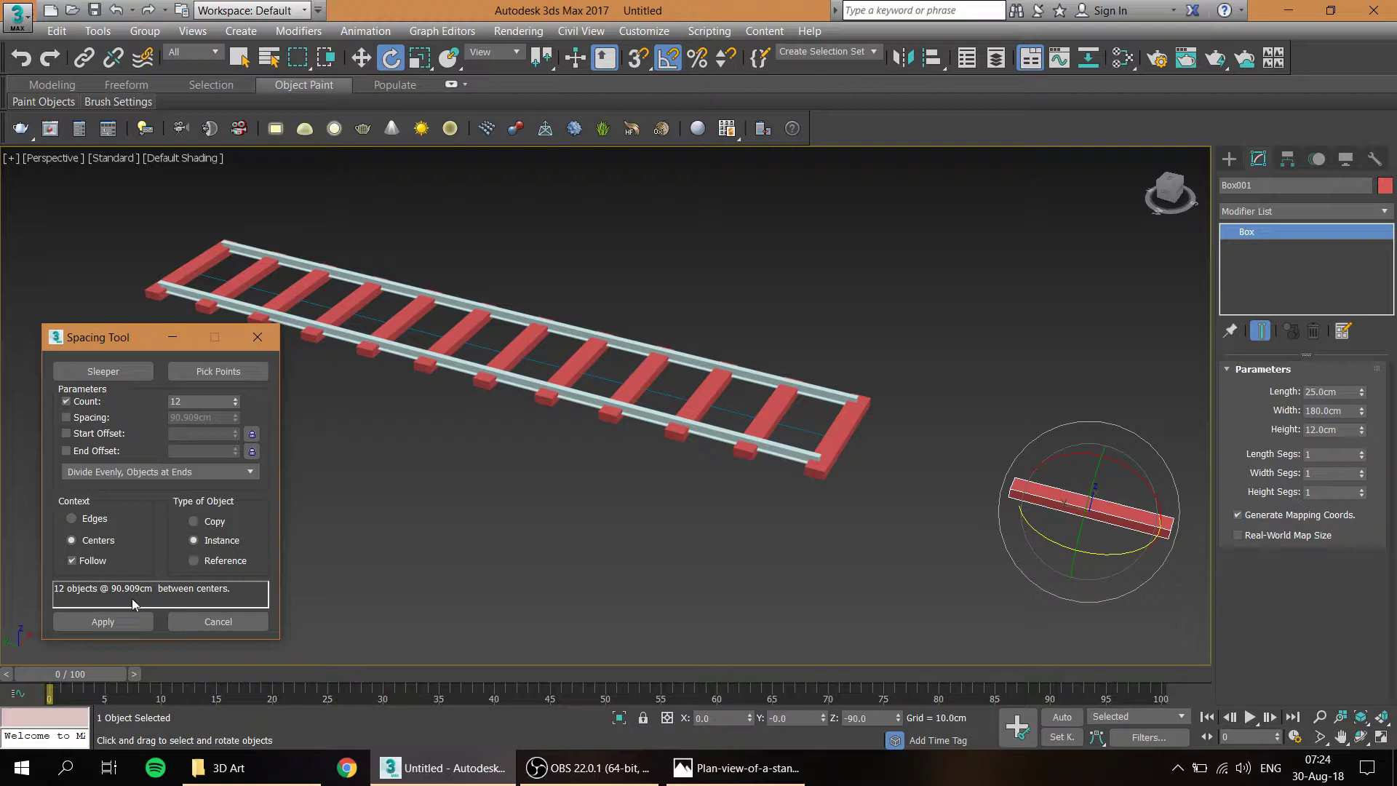
left_click(109, 621)
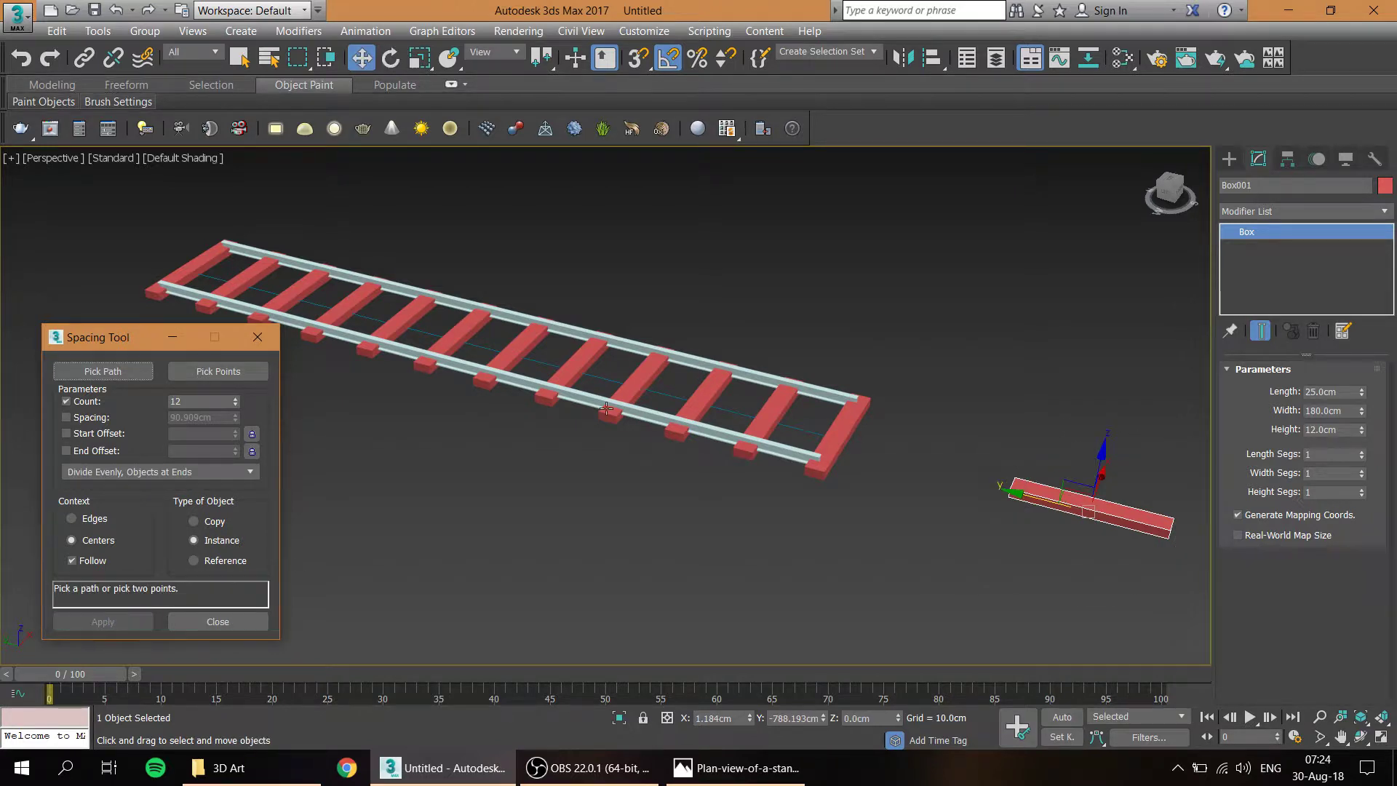
left_click(258, 336)
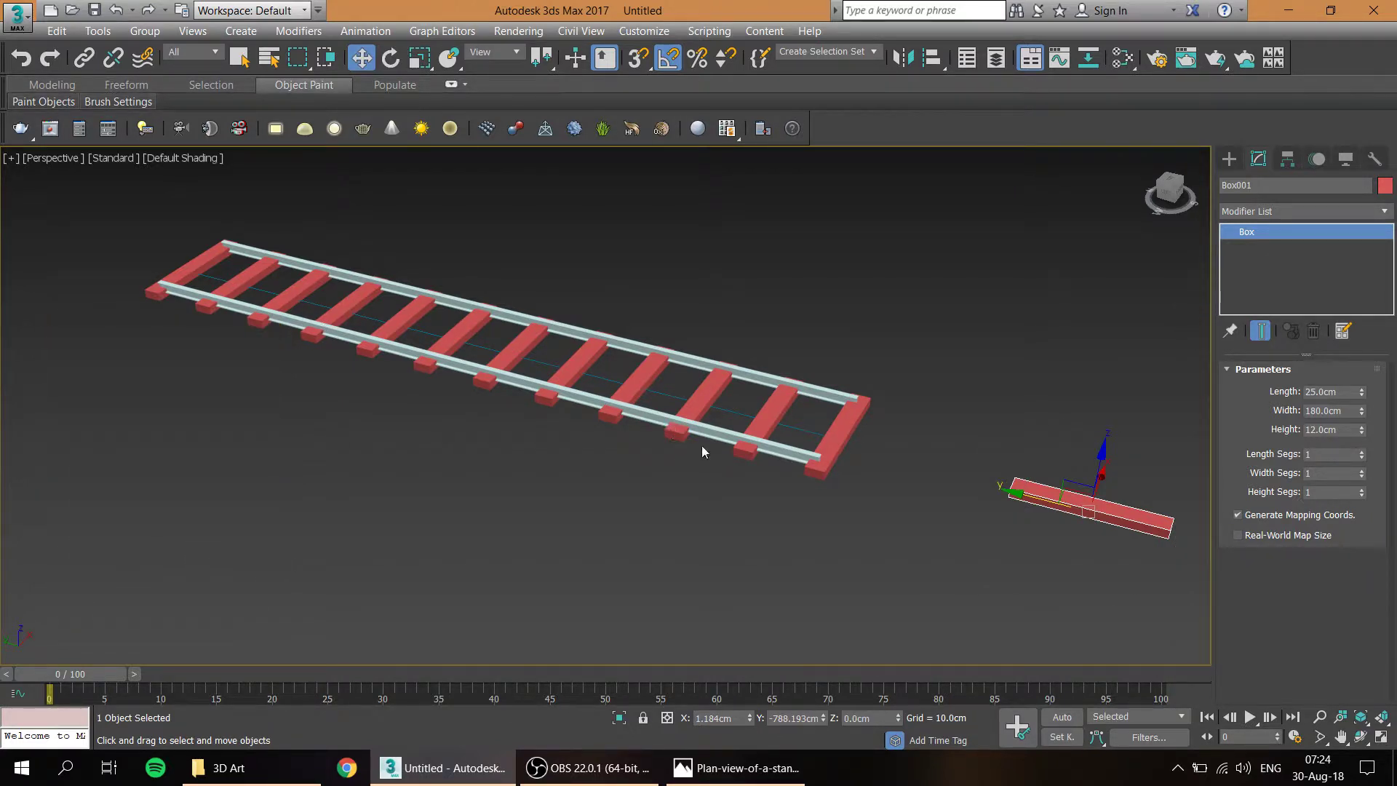
- Inspect the finished sleeper row, reselect the original box with the Move tool active and use Select Similar to select the matching boxes
middle_click_drag(701, 445, 682, 413, "alt")
key("r")
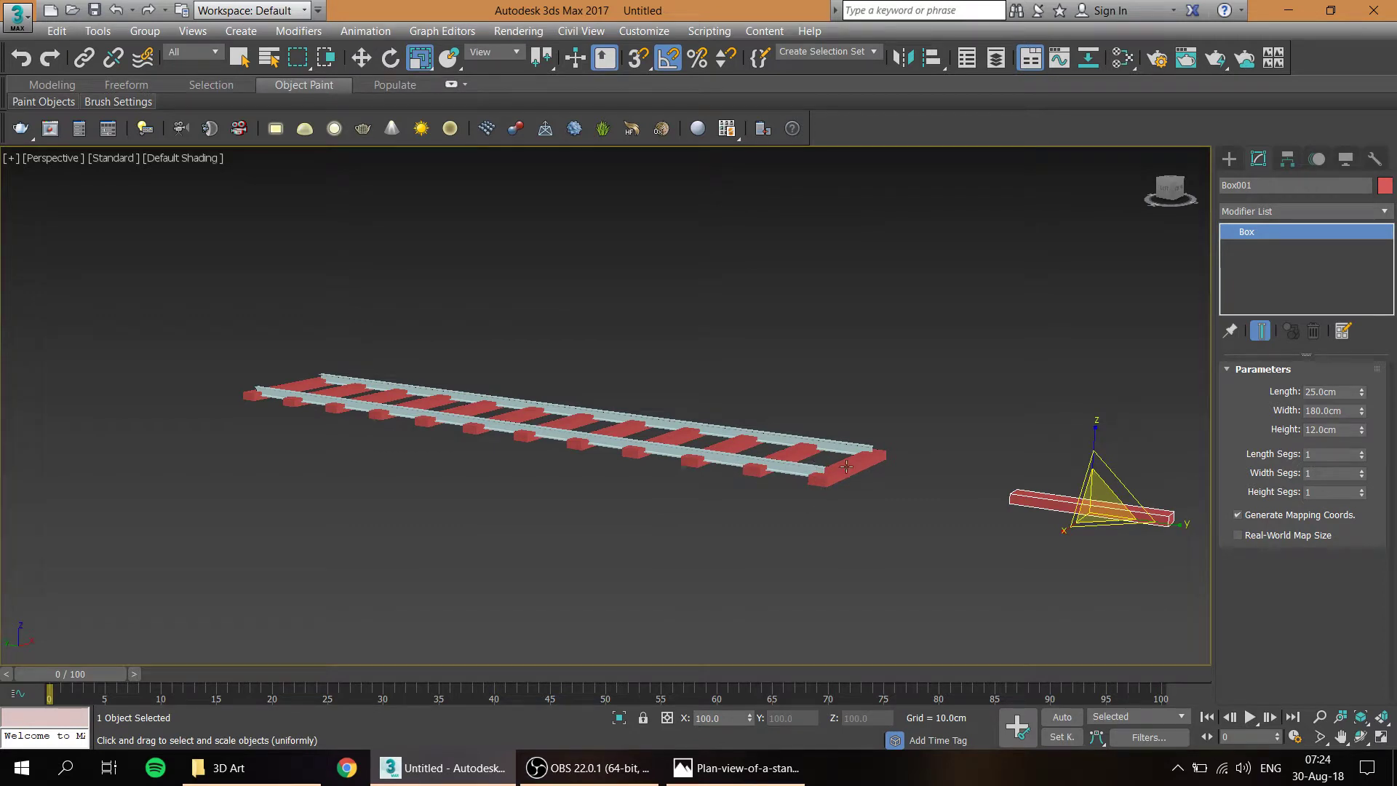
scroll(843, 471, "up", 2)
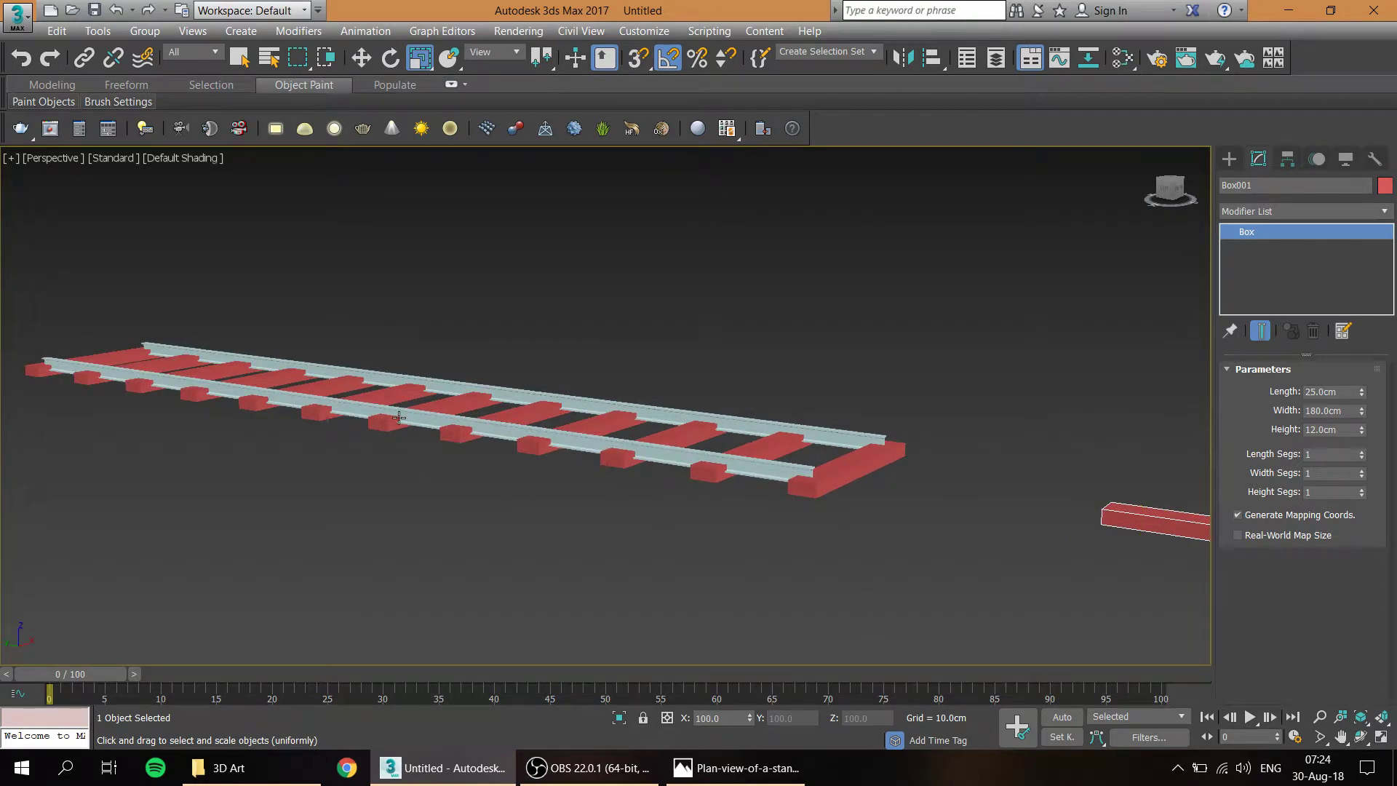
scroll(536, 460, "down", 3)
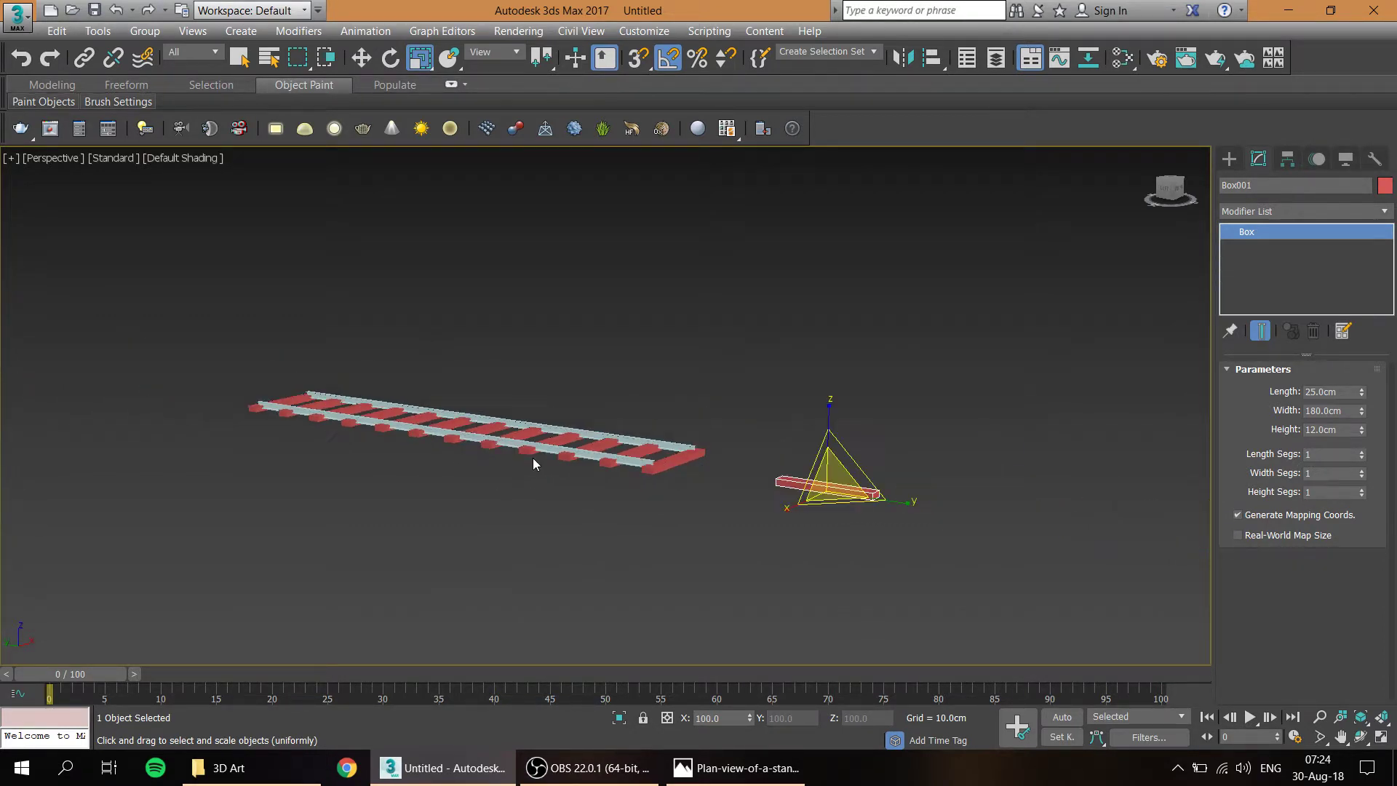
middle_click_drag(508, 451, 511, 455, "alt")
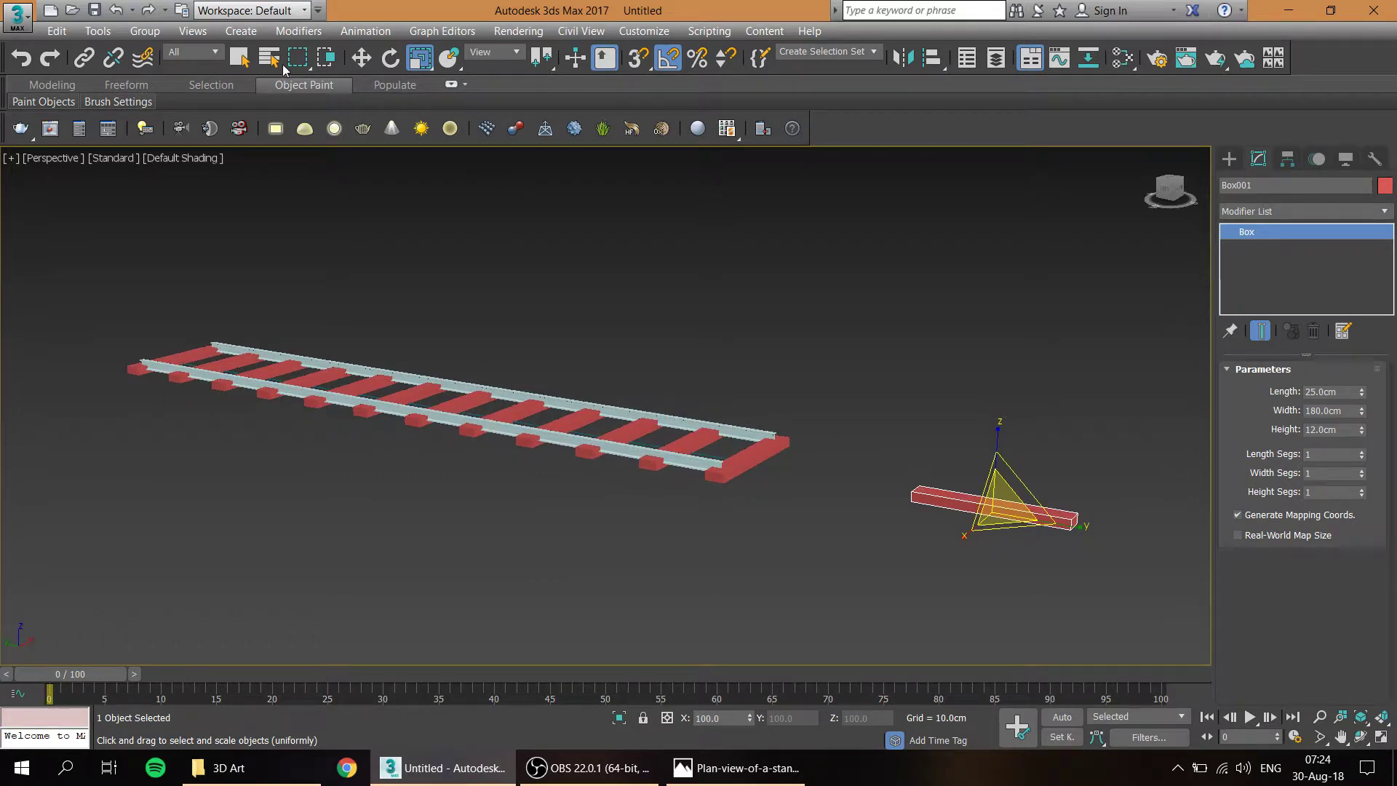
left_click(1052, 384)
left_click(1010, 521)
key("w")
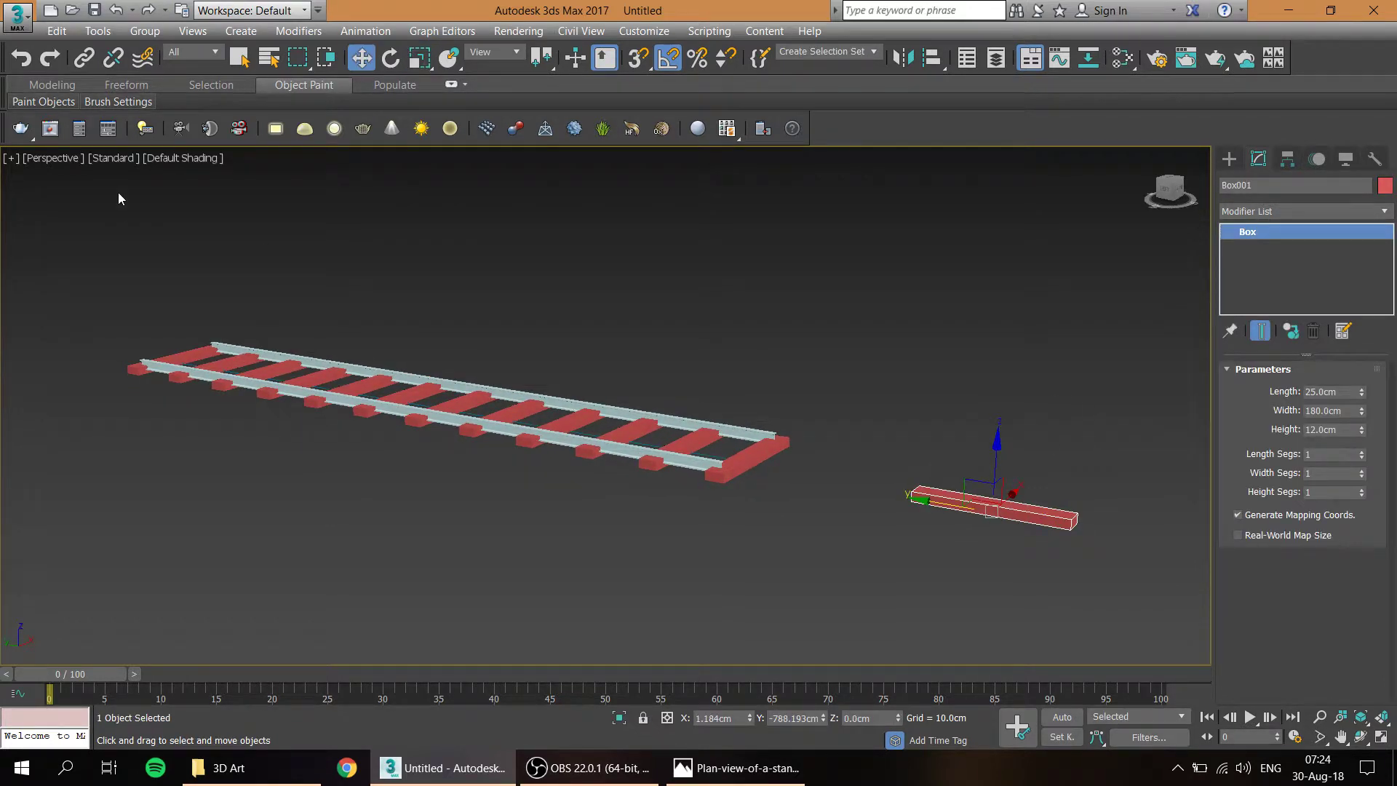
left_click(57, 30)
left_click(193, 338)
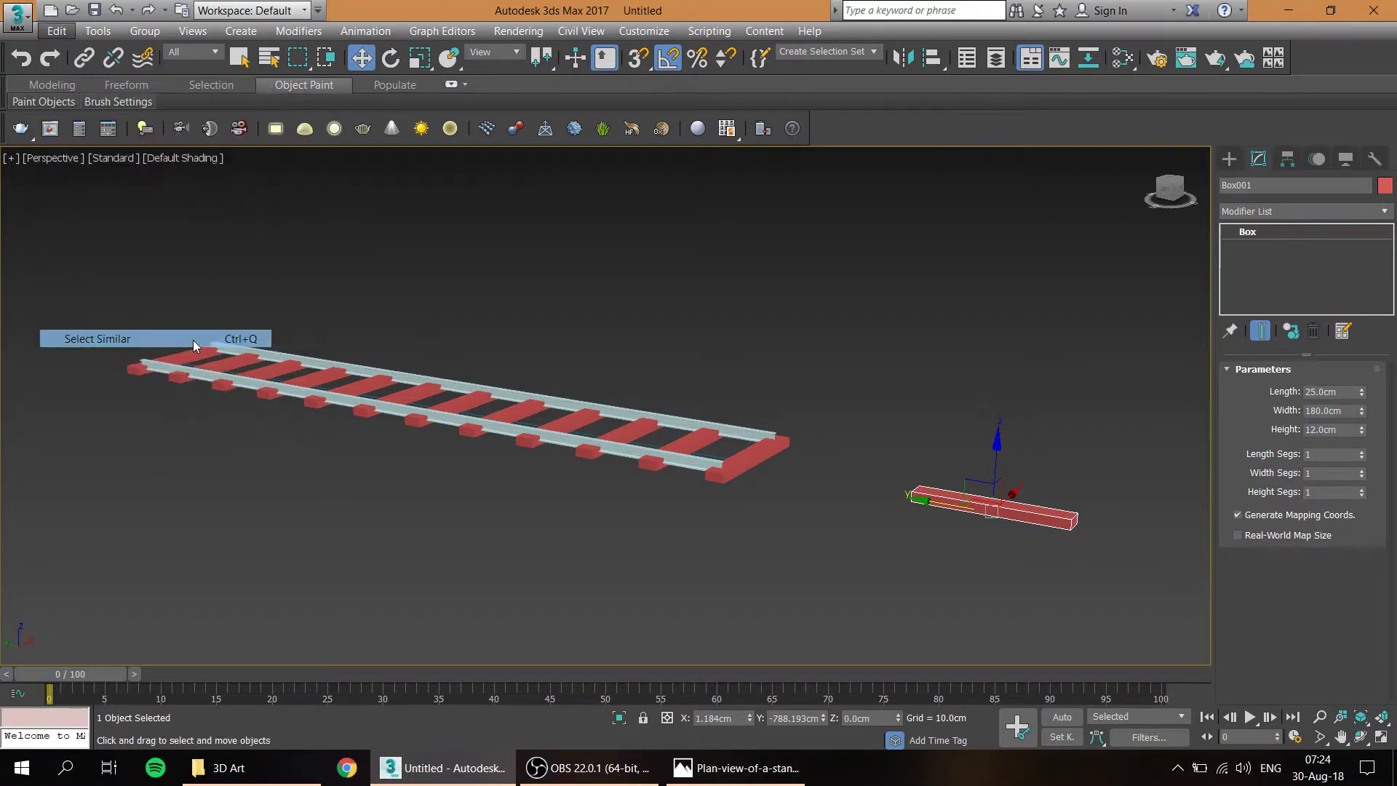
- Remove the original box from the selection, save the sleepers along the track as a selection set named Sleepers, and deselect them
left_click(950, 498, "alt")
middle_click_drag(573, 414, 670, 457)
scroll(595, 451, "up", 2)
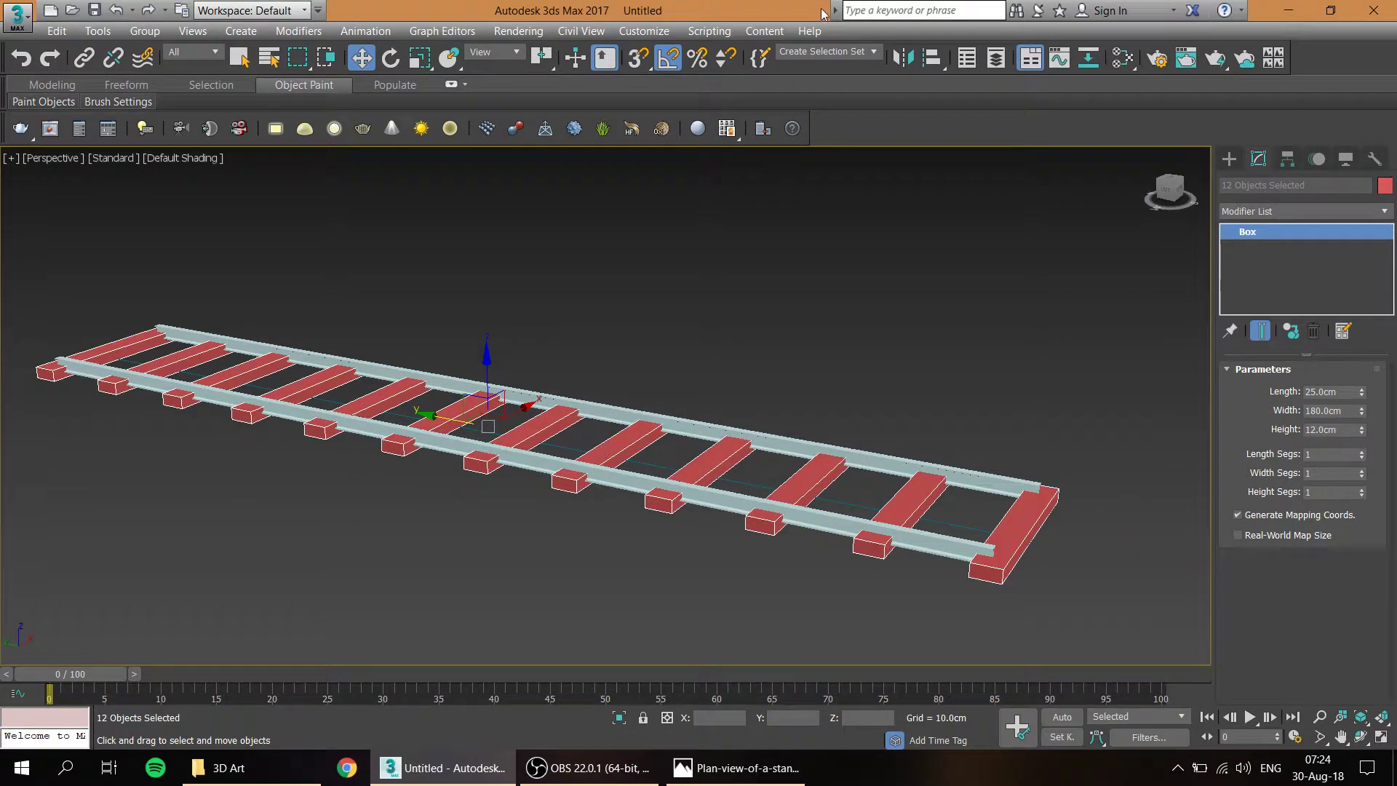
left_click(836, 53)
type("s")
left_click(673, 274)
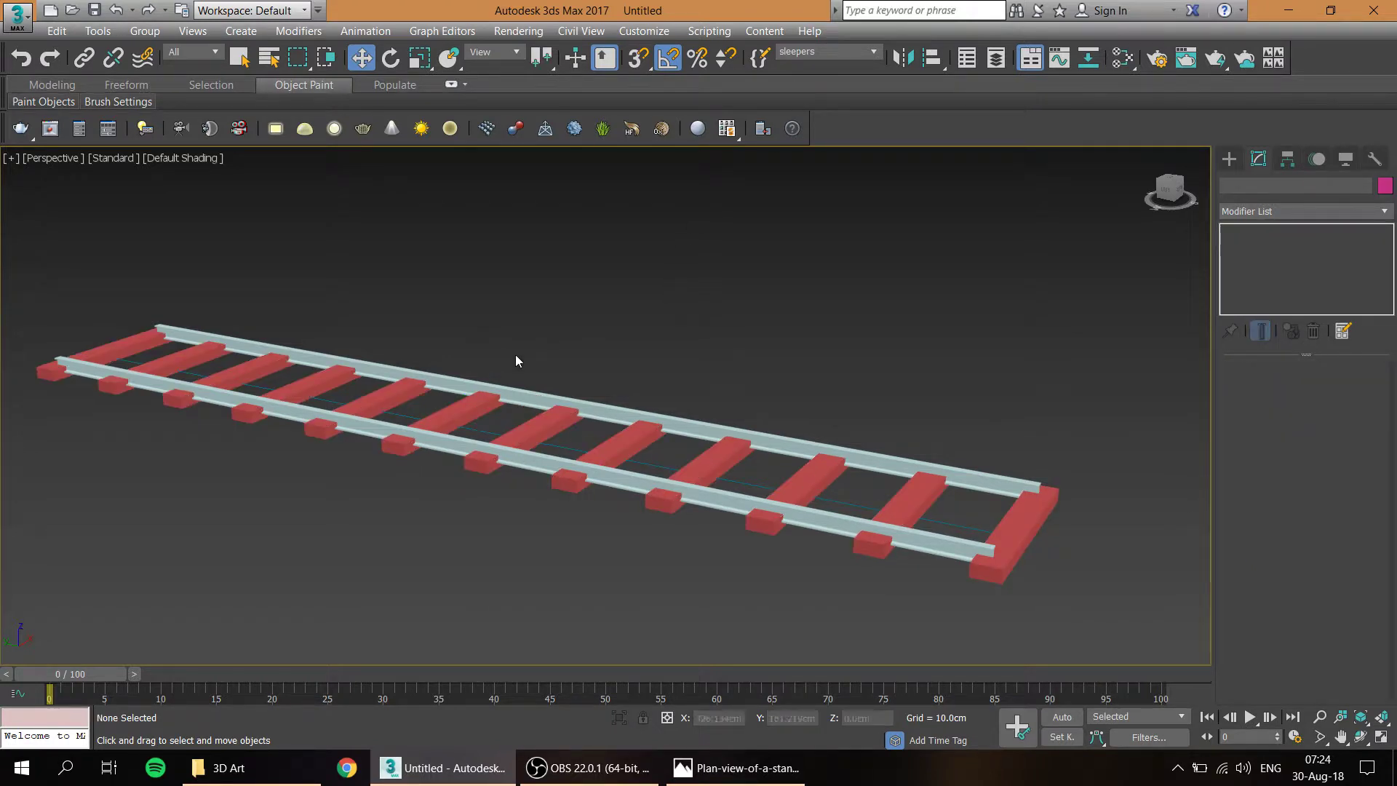
- Test the Sleepers selection set by recalling it, selecting a single middle sleeper, and recalling the whole set again
left_click(873, 53)
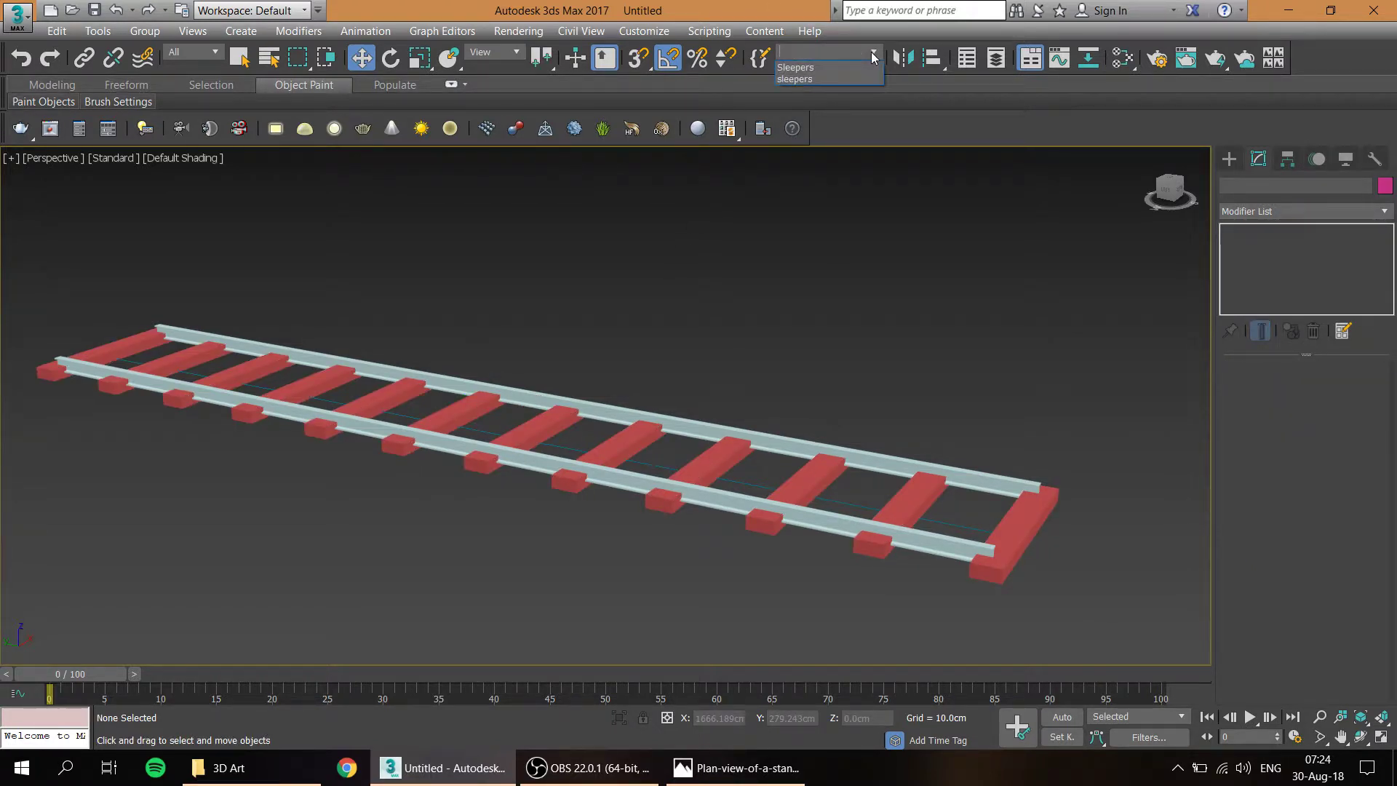
left_click(818, 68)
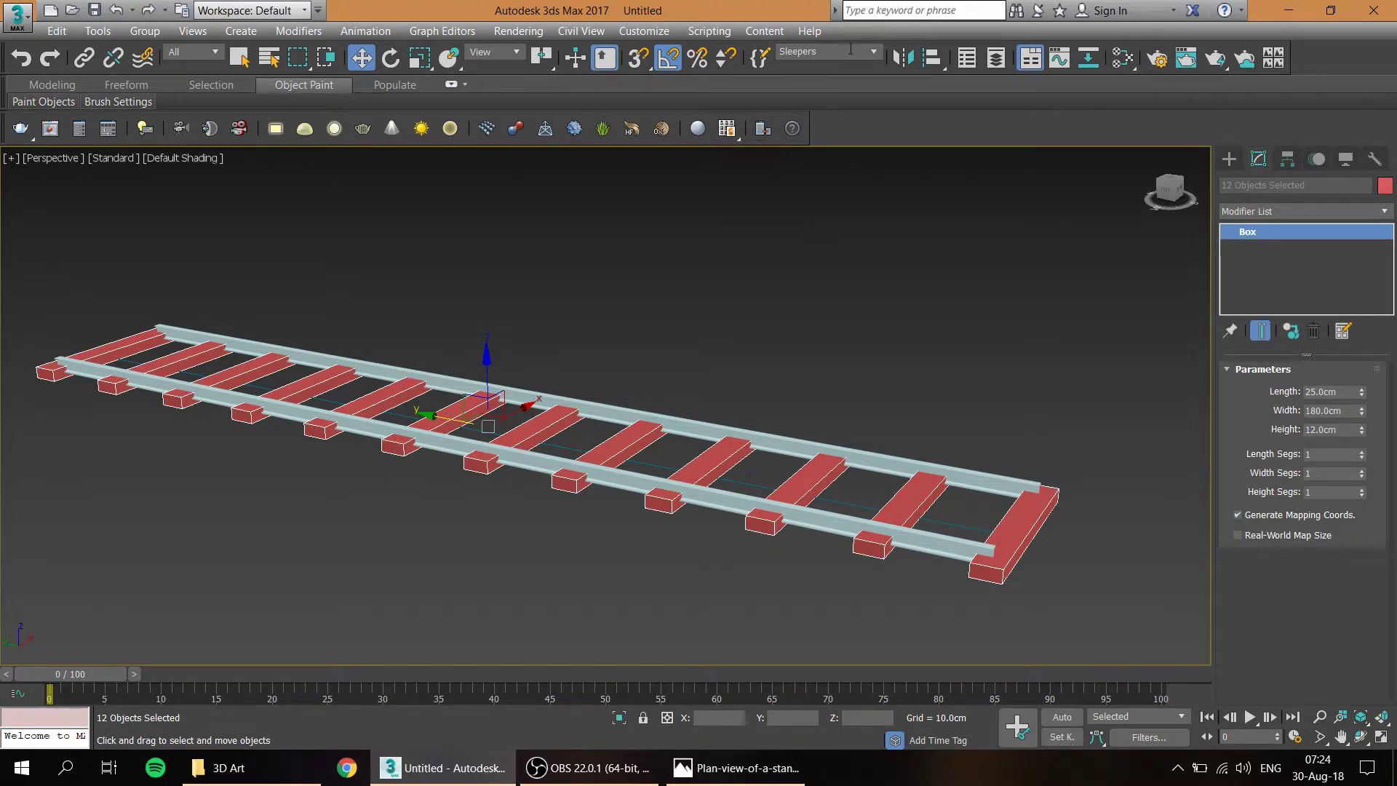
middle_click_drag(475, 428, 497, 403)
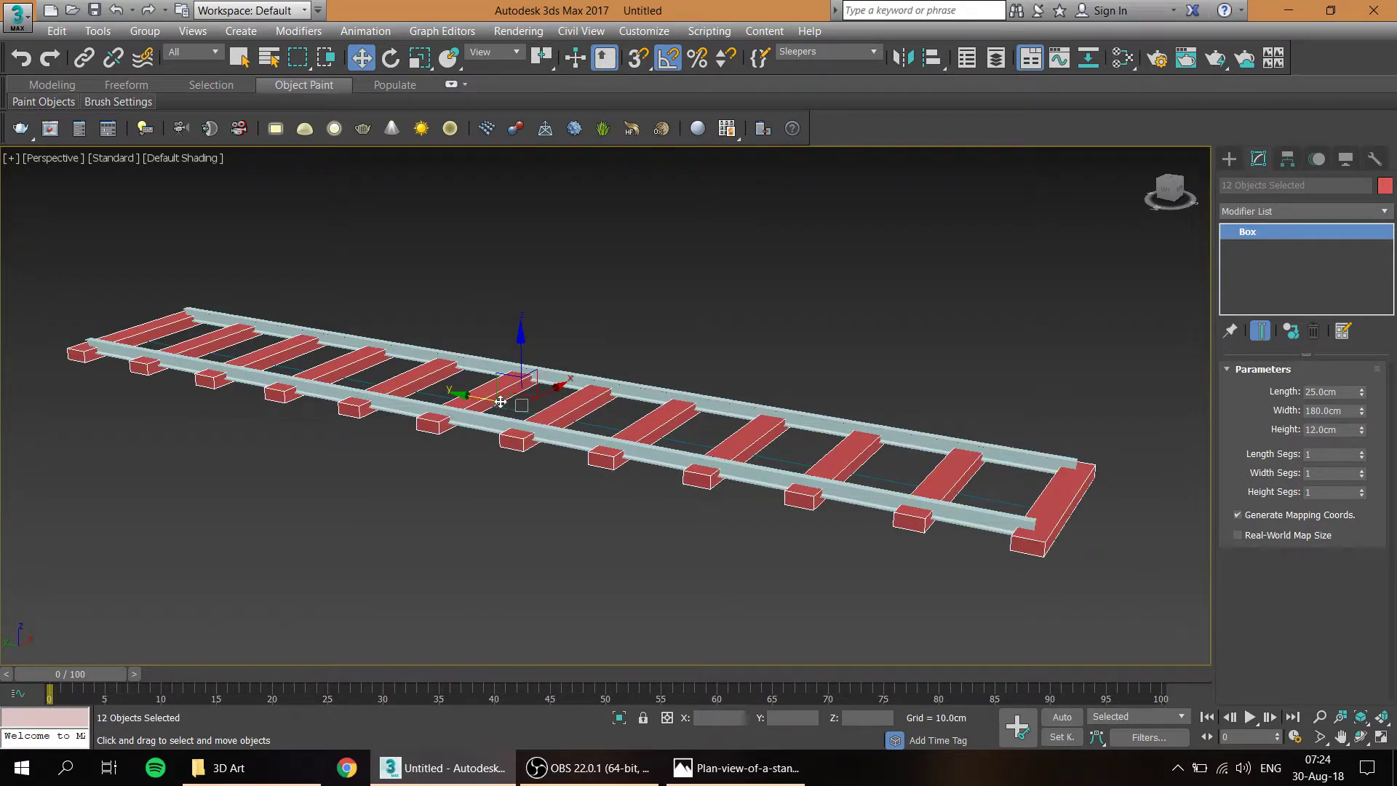
left_click(579, 401)
left_click_drag(519, 400, 439, 386, "shift")
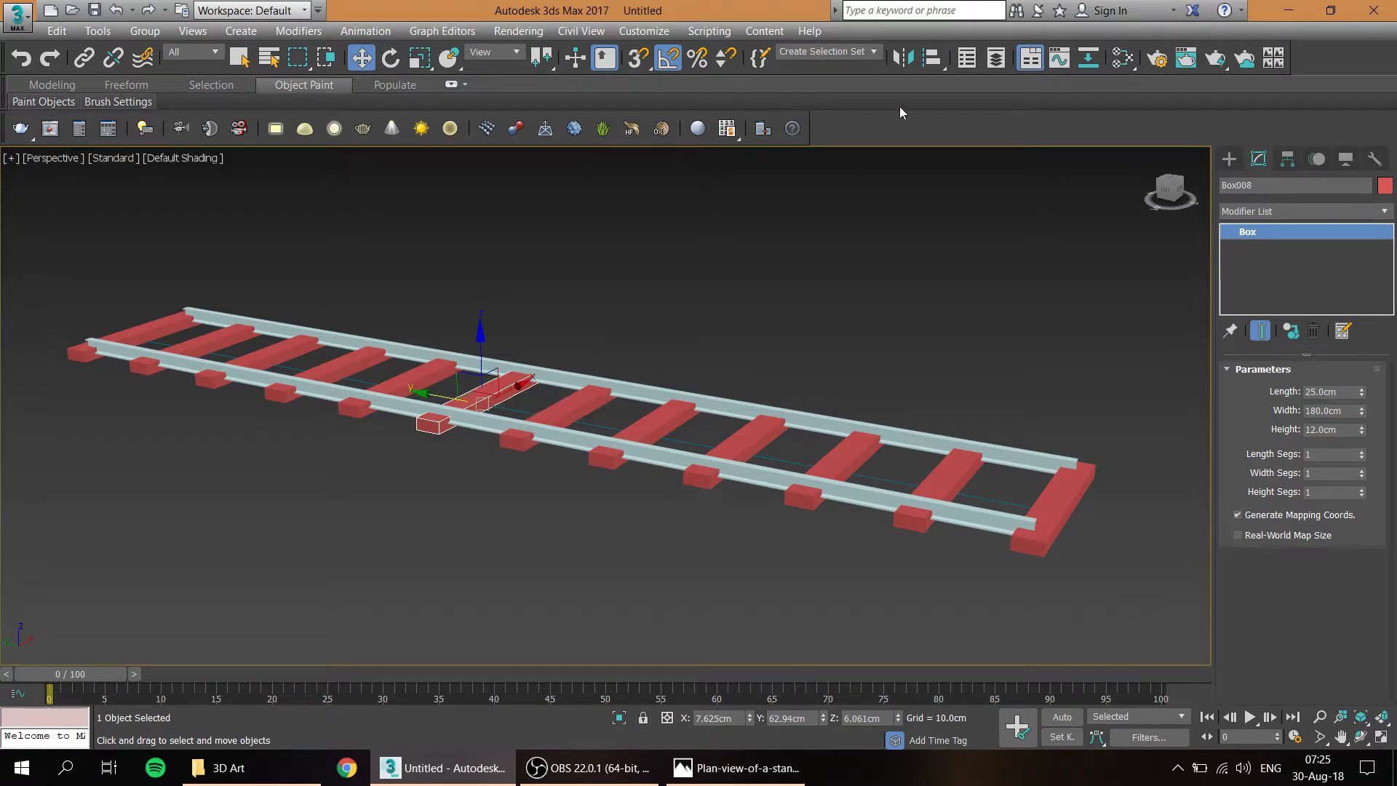
left_click(873, 54)
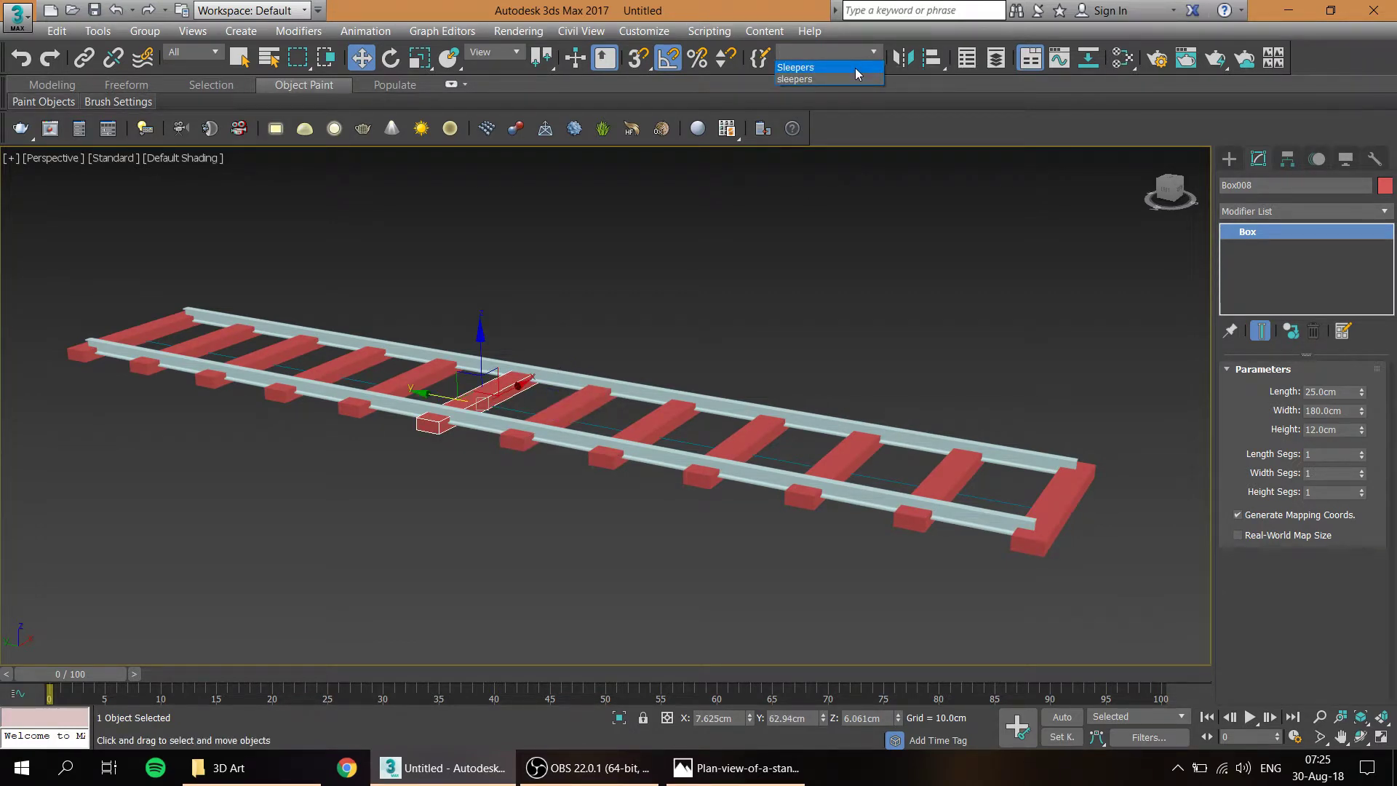
left_click(854, 68)
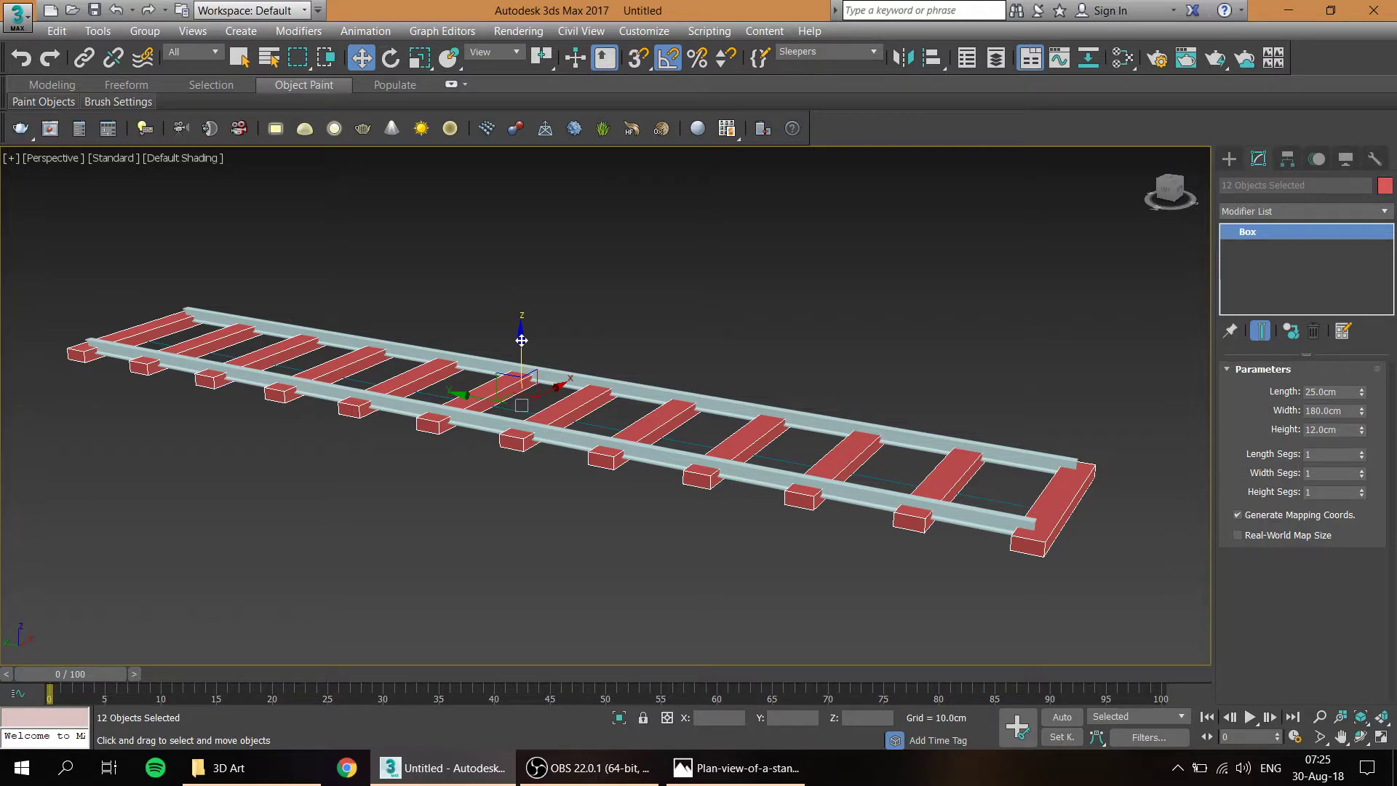
- Lower the selected sleepers slightly along Z so their tops meet the underside of the rails, and deselect them
left_click_drag(522, 340, 524, 347)
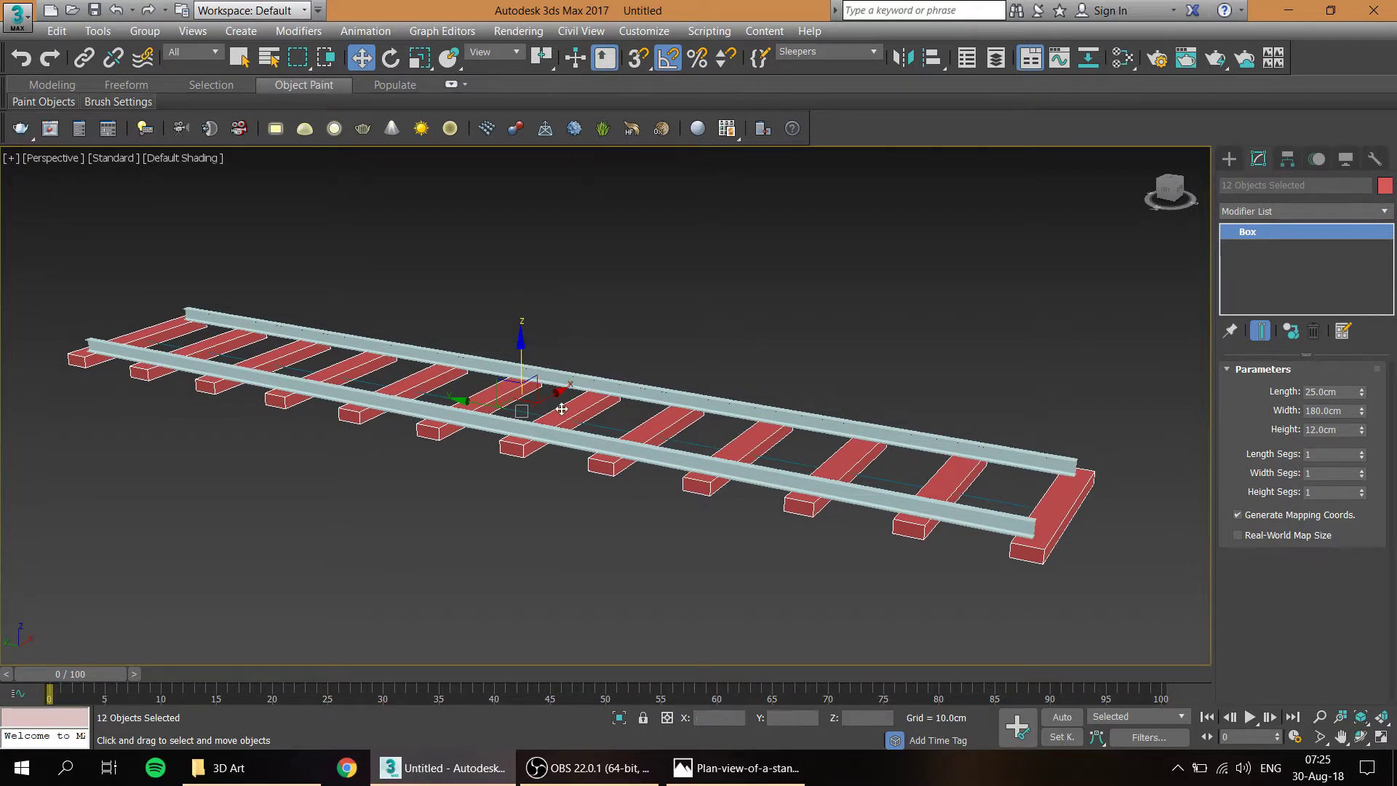
scroll(524, 349, "up", 5)
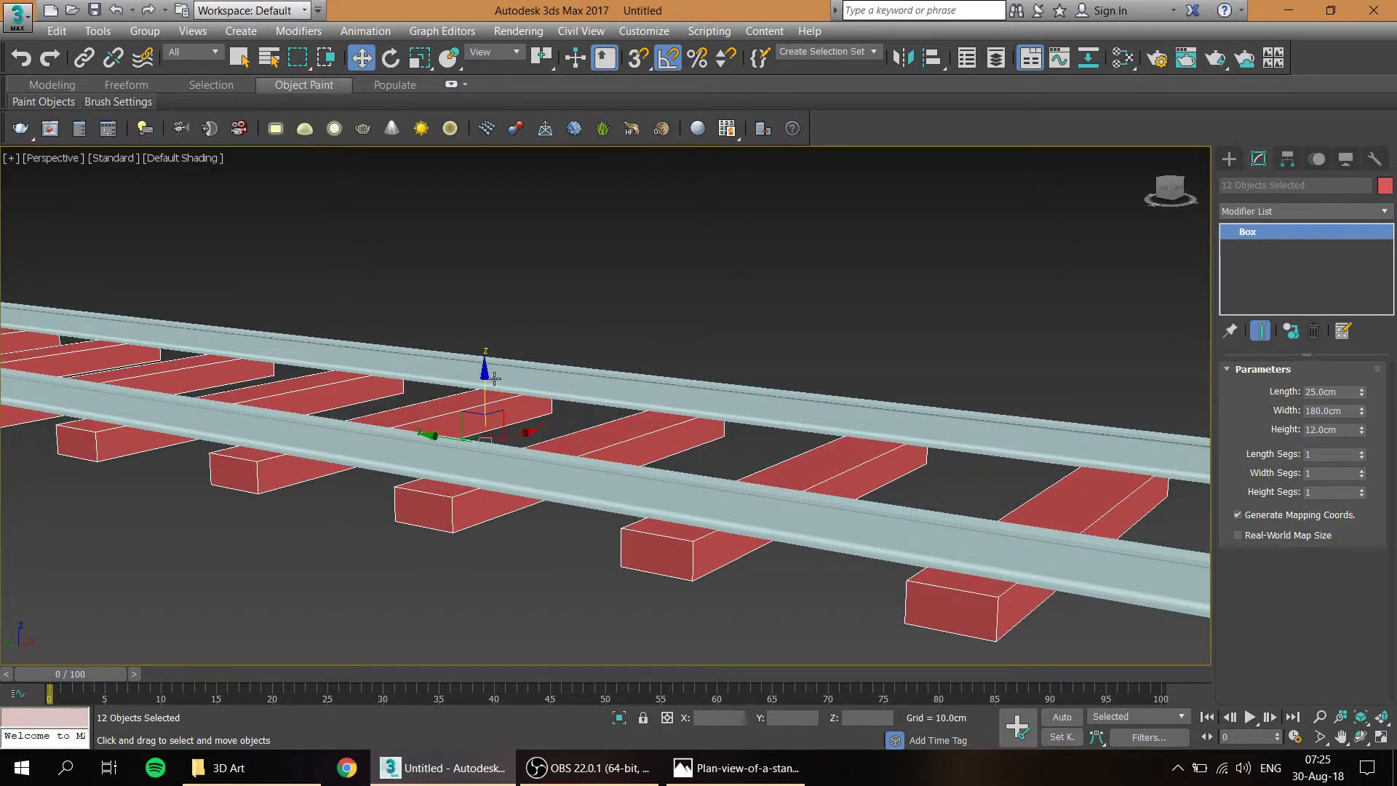
left_click_drag(484, 377, 486, 373)
scroll(485, 373, "down", 5)
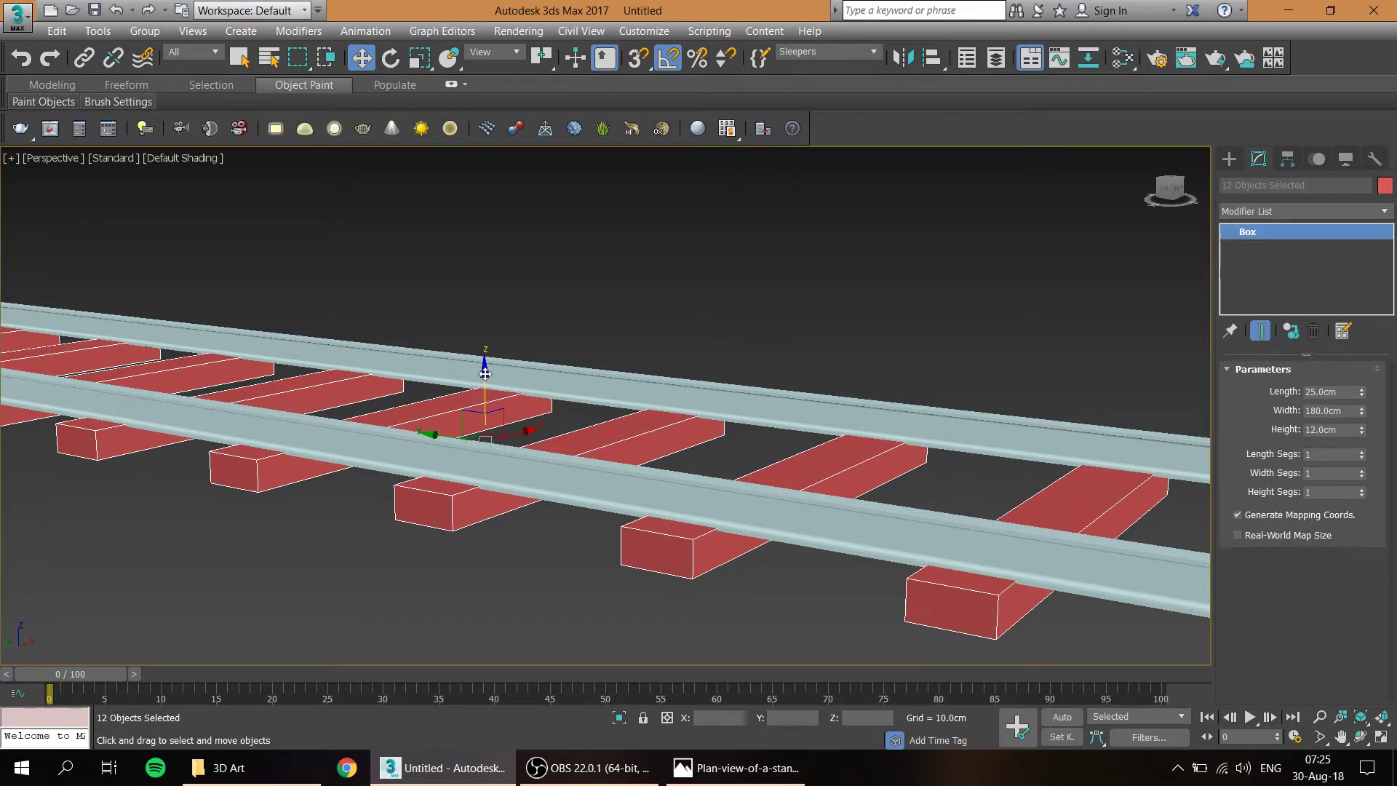
middle_click_drag(491, 393, 793, 437, "alt")
left_click(854, 241)
- Recall the Sleepers selection set and change the object color of its boxes to white
middle_click_drag(854, 242, 802, 370)
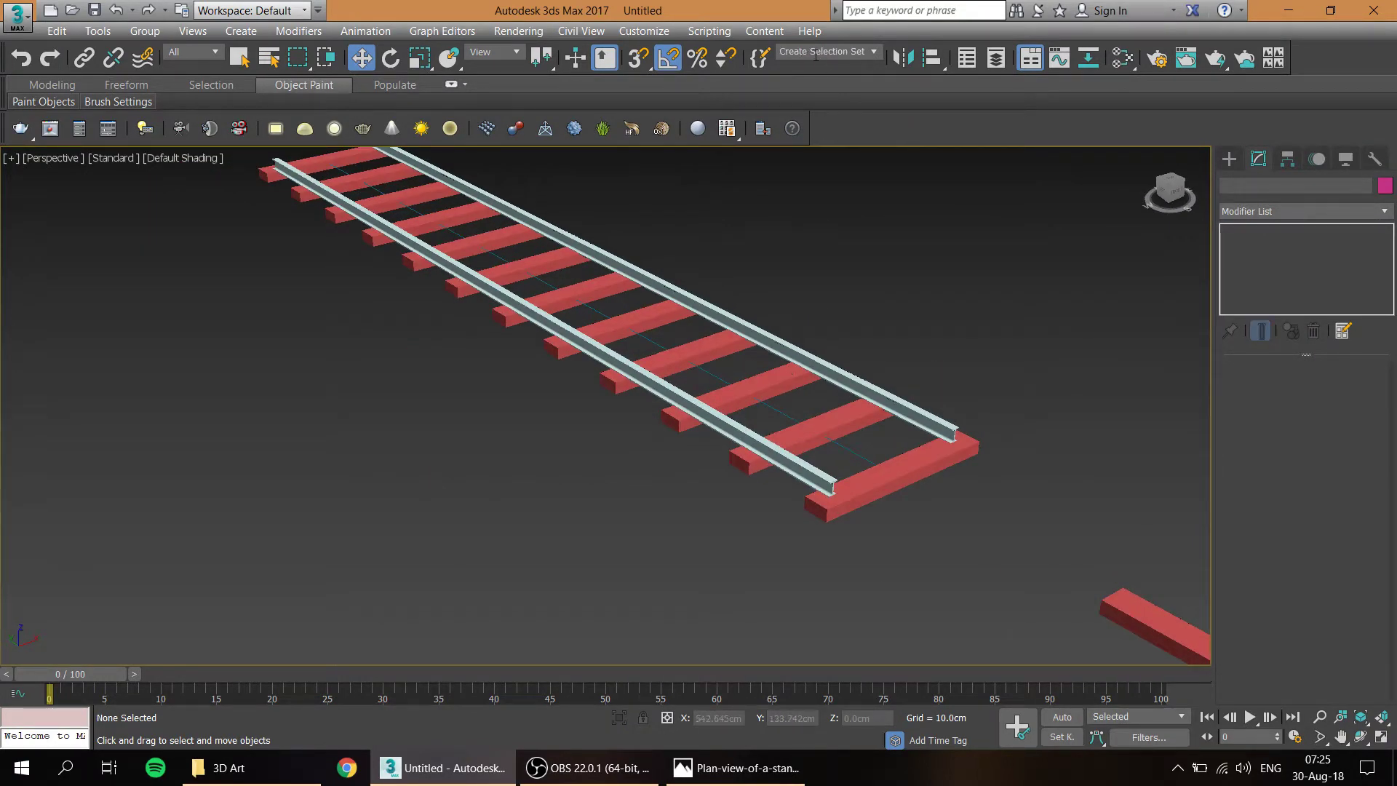
left_click(875, 52)
left_click(796, 67)
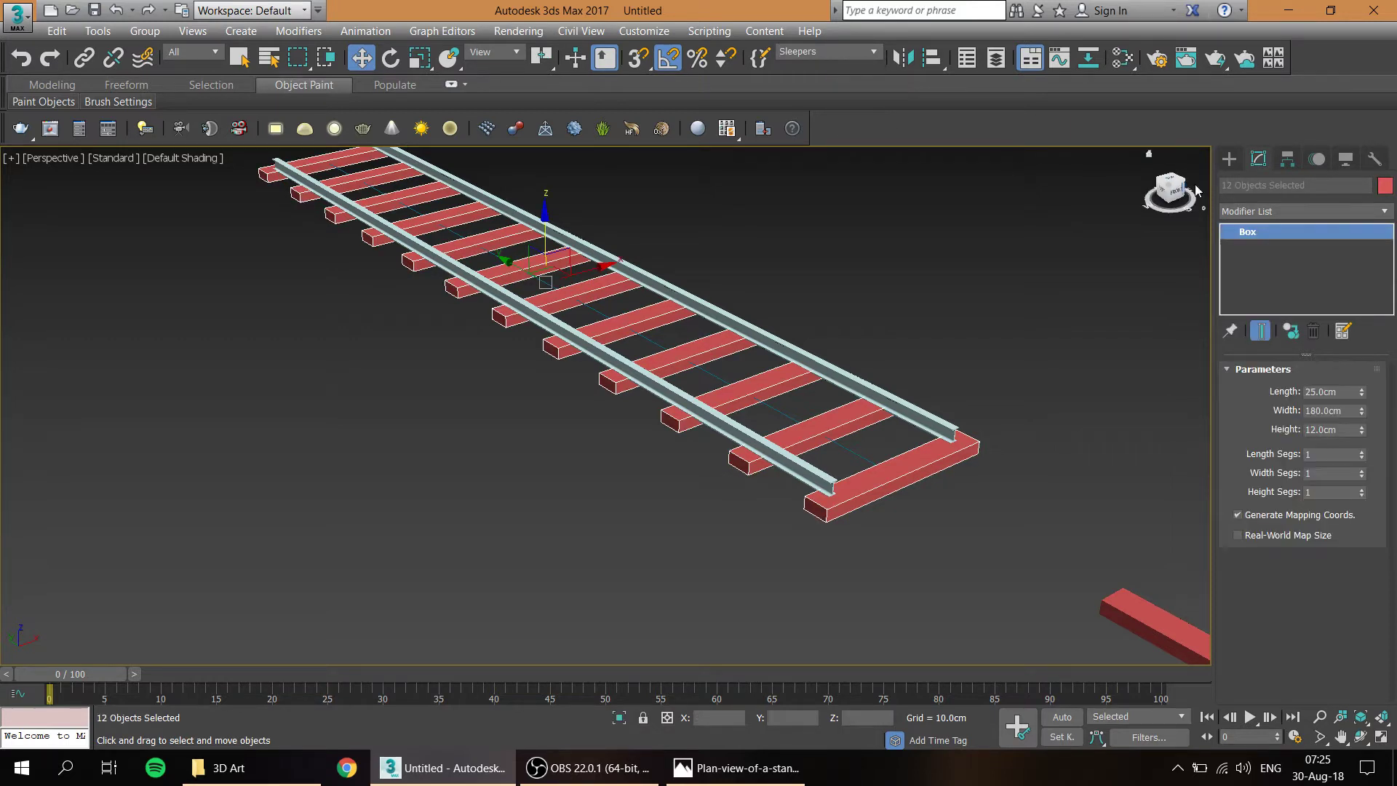
left_click(1384, 186)
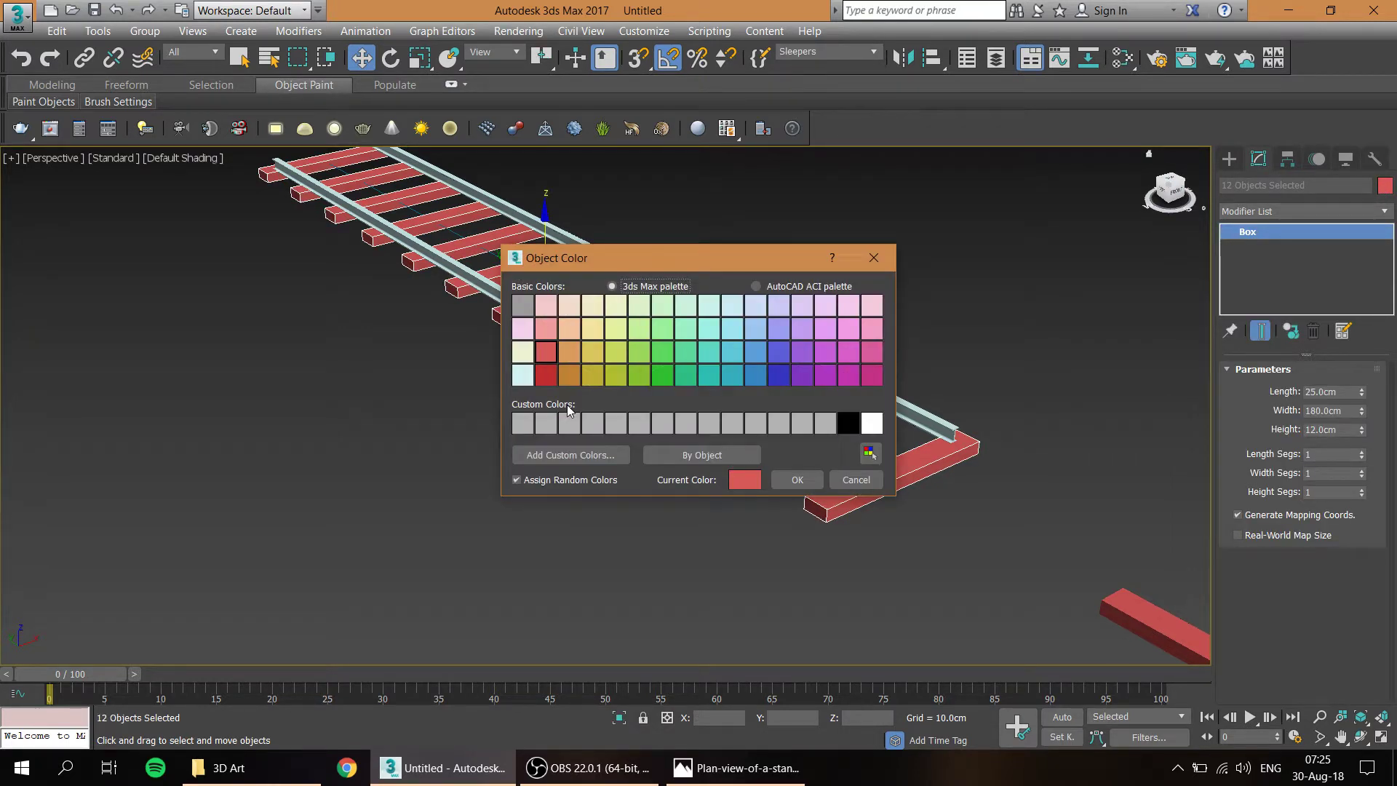
left_click(522, 375)
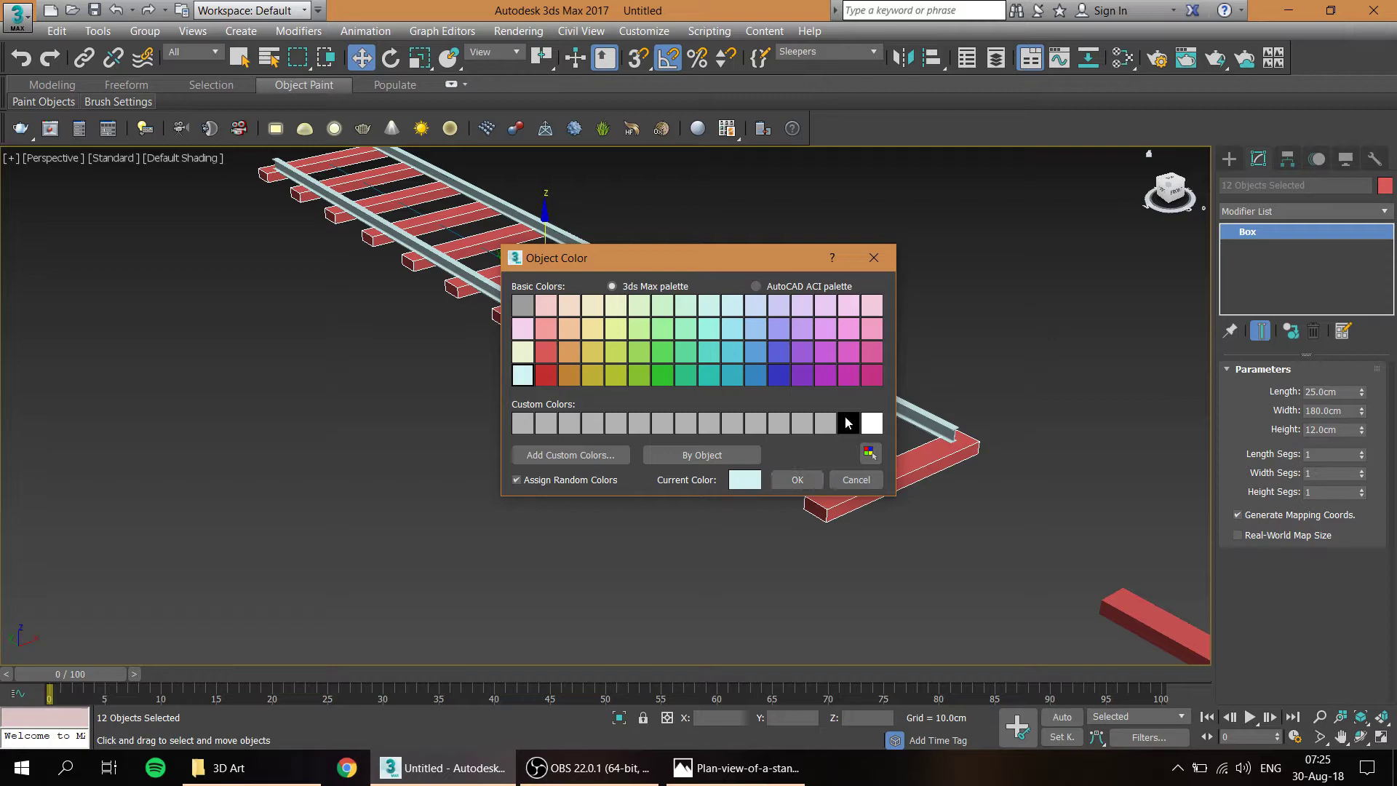
left_click(867, 426)
left_click(795, 480)
left_click(854, 317)
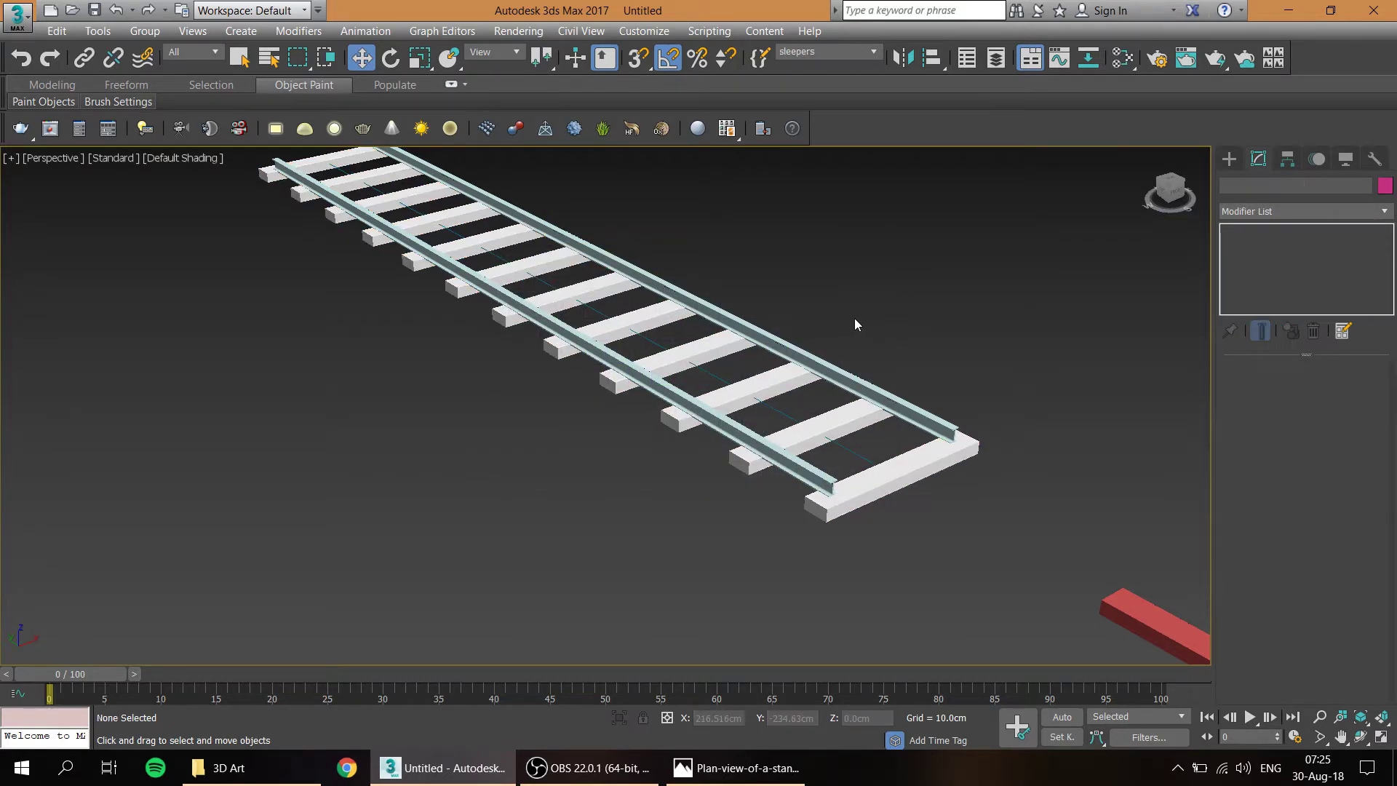
- Select the Rail object and change its object color to the custom grey
middle_click_drag(854, 317, 833, 352, "alt")
scroll(764, 403, "up", 3)
left_click(695, 400)
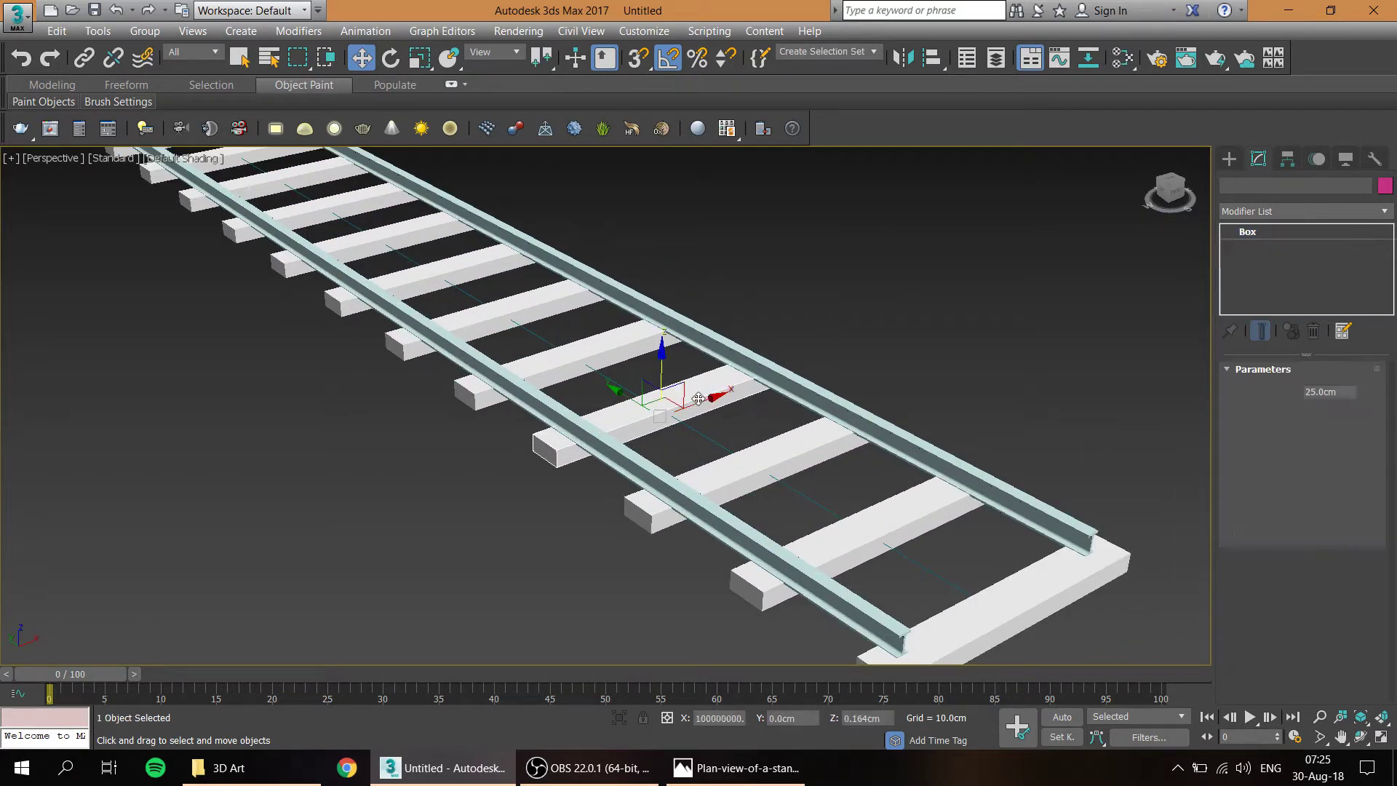
scroll(764, 373, "up", 2)
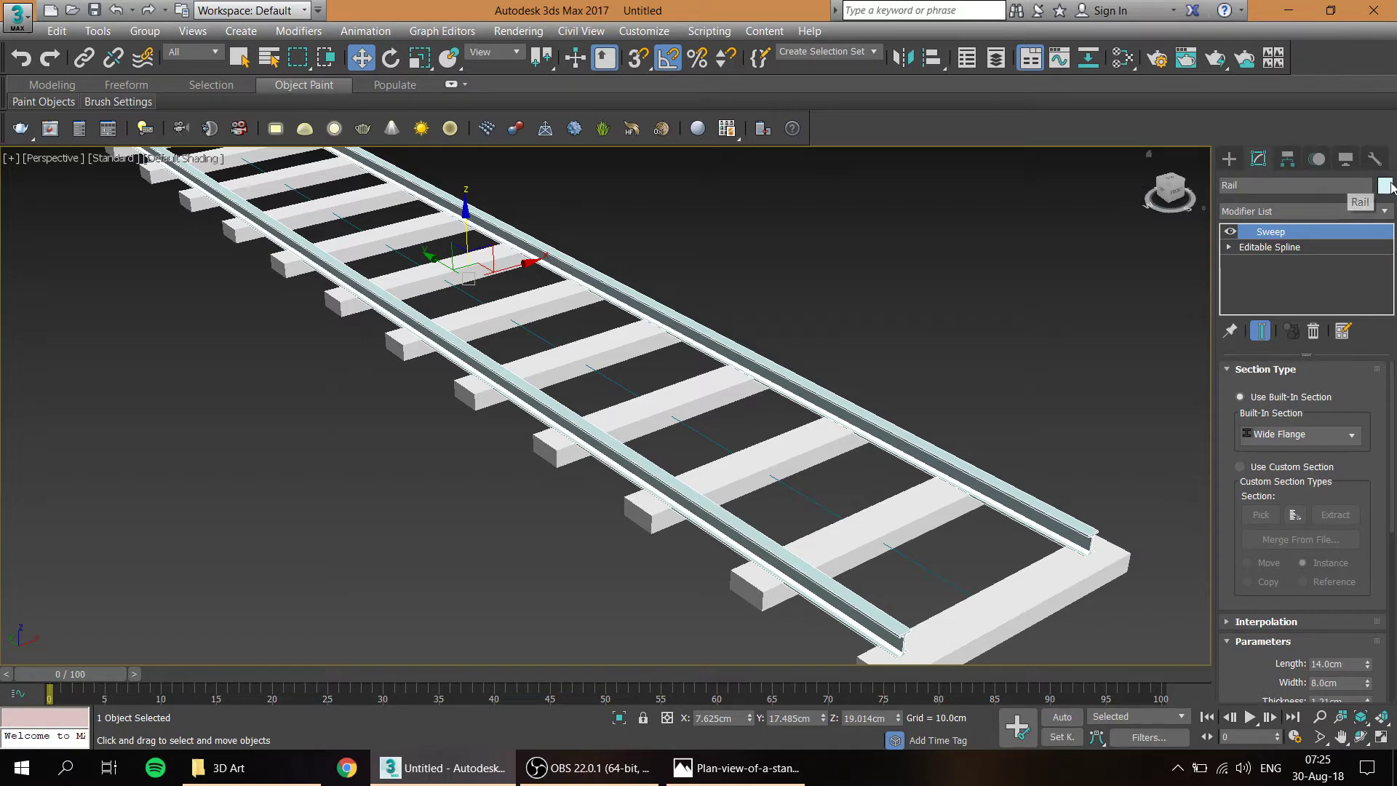
left_click(1385, 185)
left_click(616, 423)
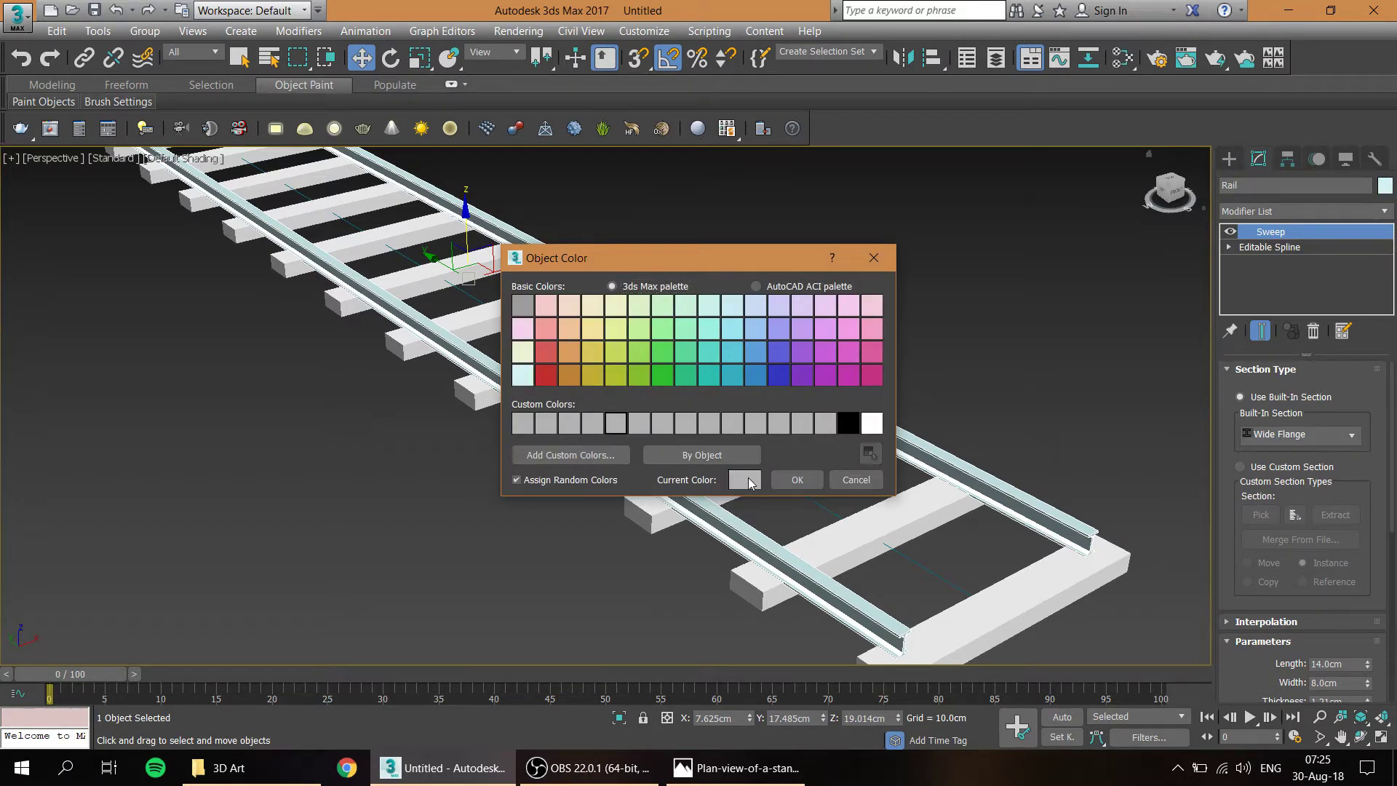
left_click(804, 478)
left_click(954, 321)
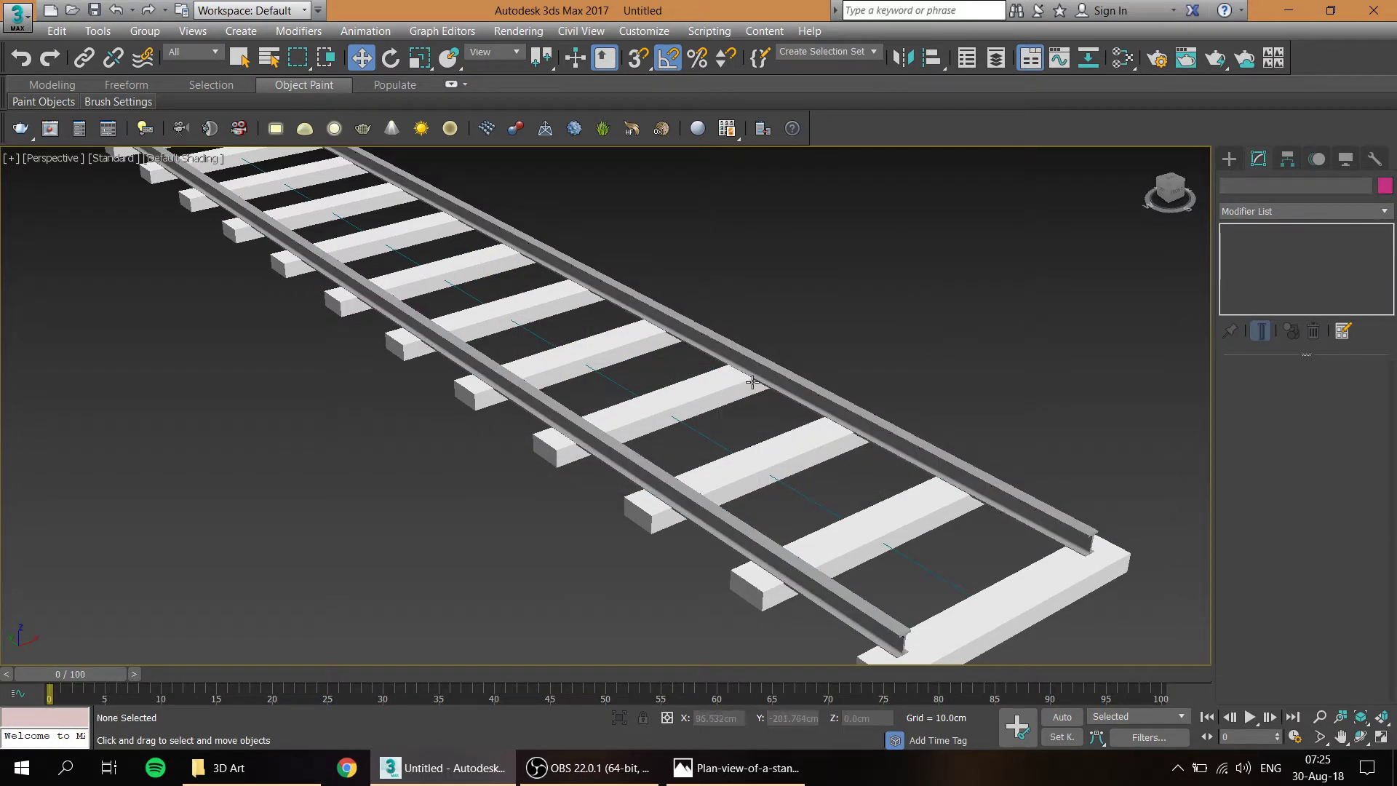
- Save the scene as Railway.max in the Tutorial projects folder, replacing the existing file
middle_click_drag(744, 378, 770, 399, "alt")
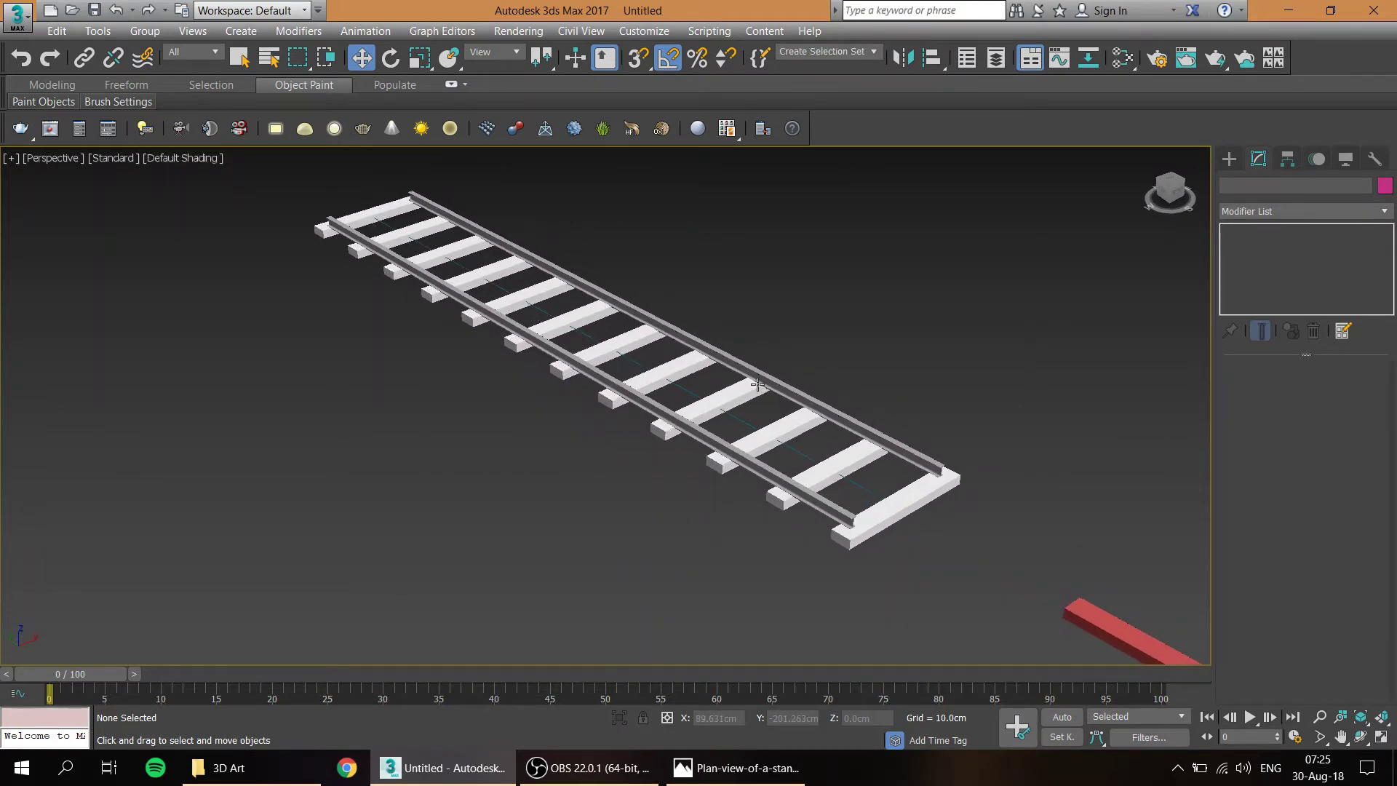
scroll(770, 402, "up", 5)
scroll(771, 403, "down", 3)
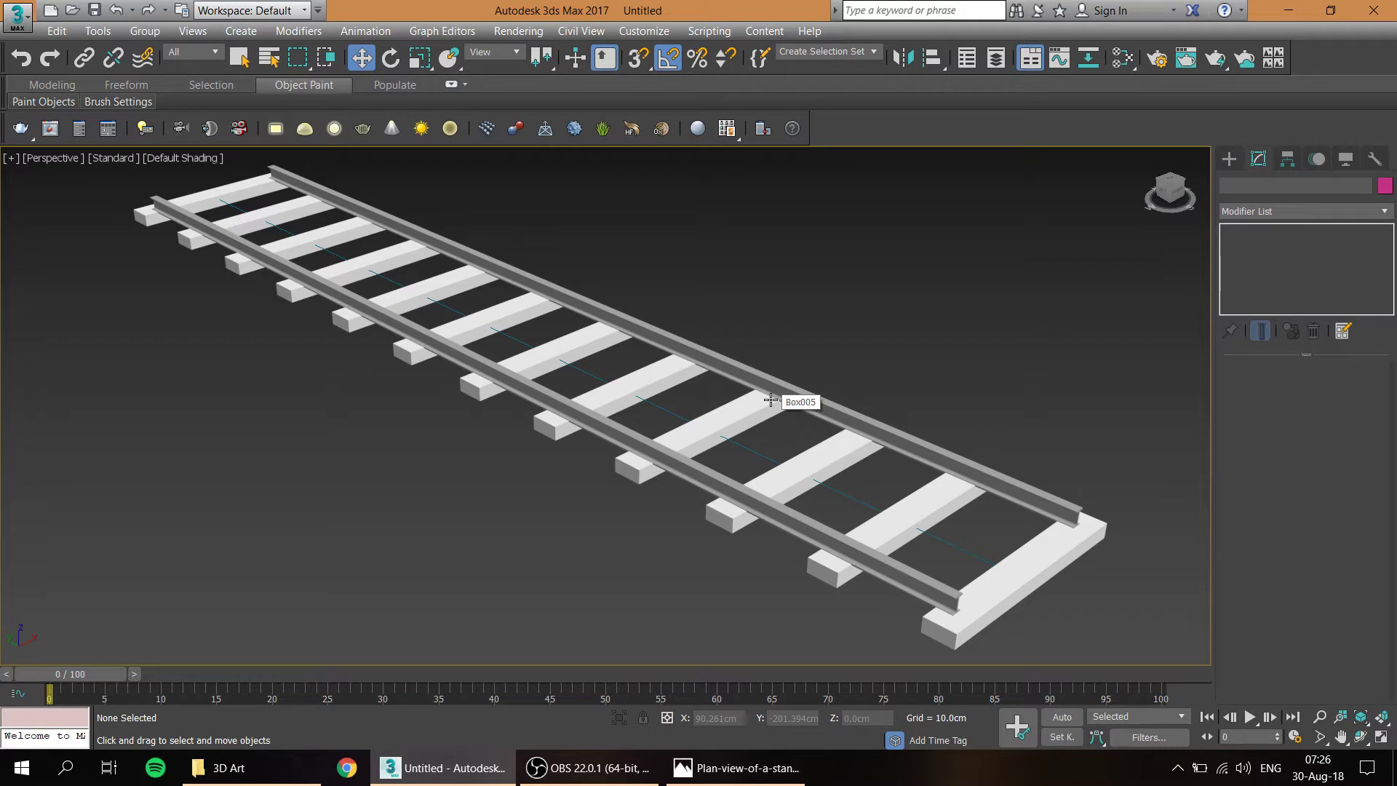
key("ctrl+s")
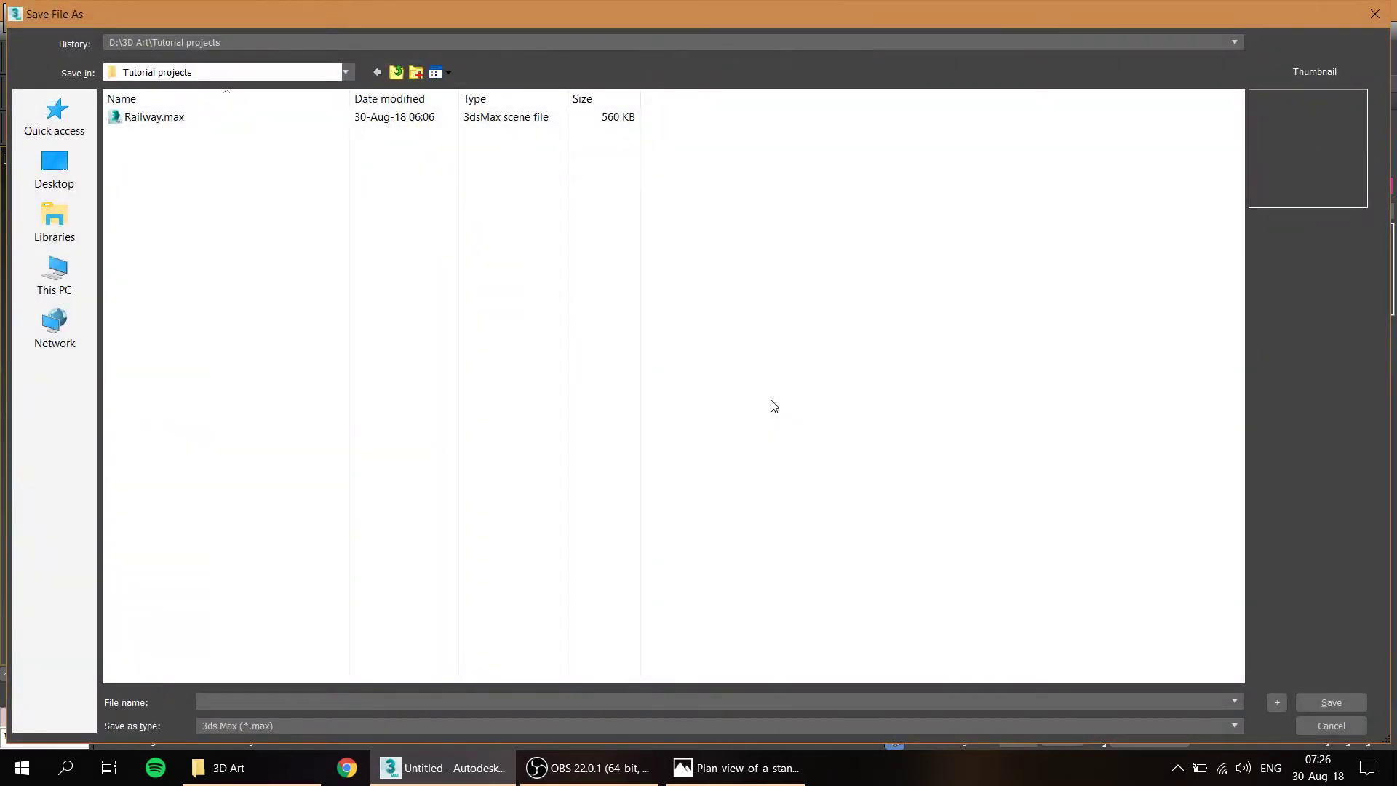
left_click(472, 120)
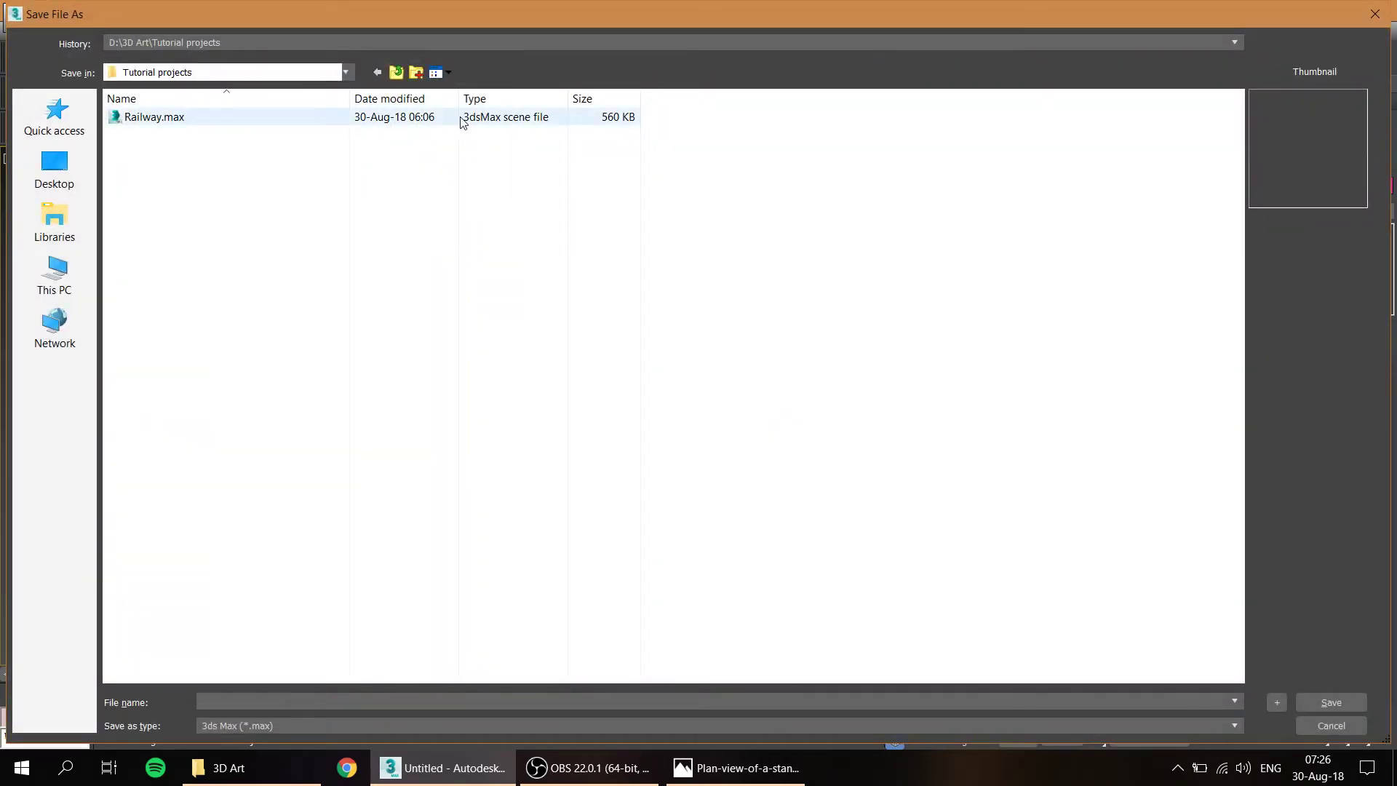
left_click(1328, 703)
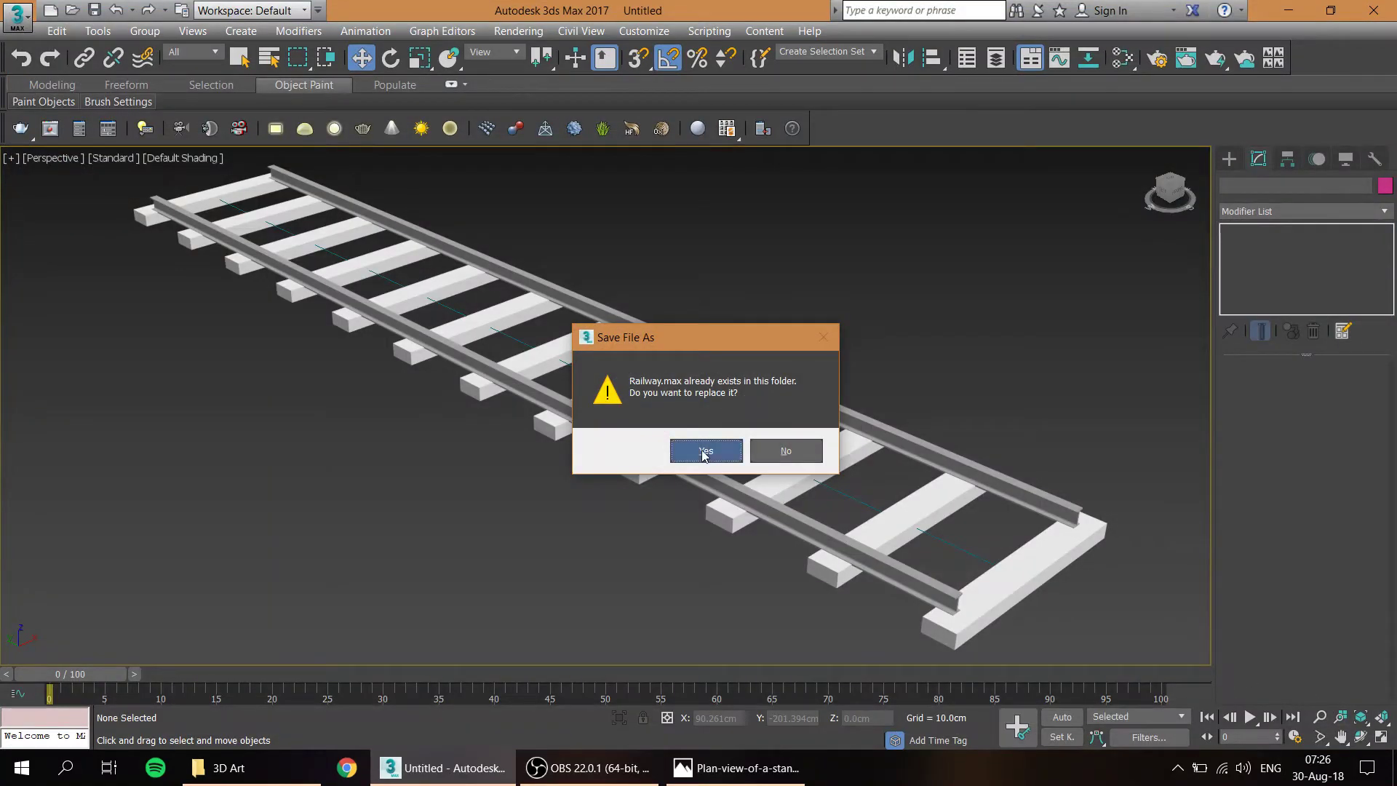
left_click(710, 450)
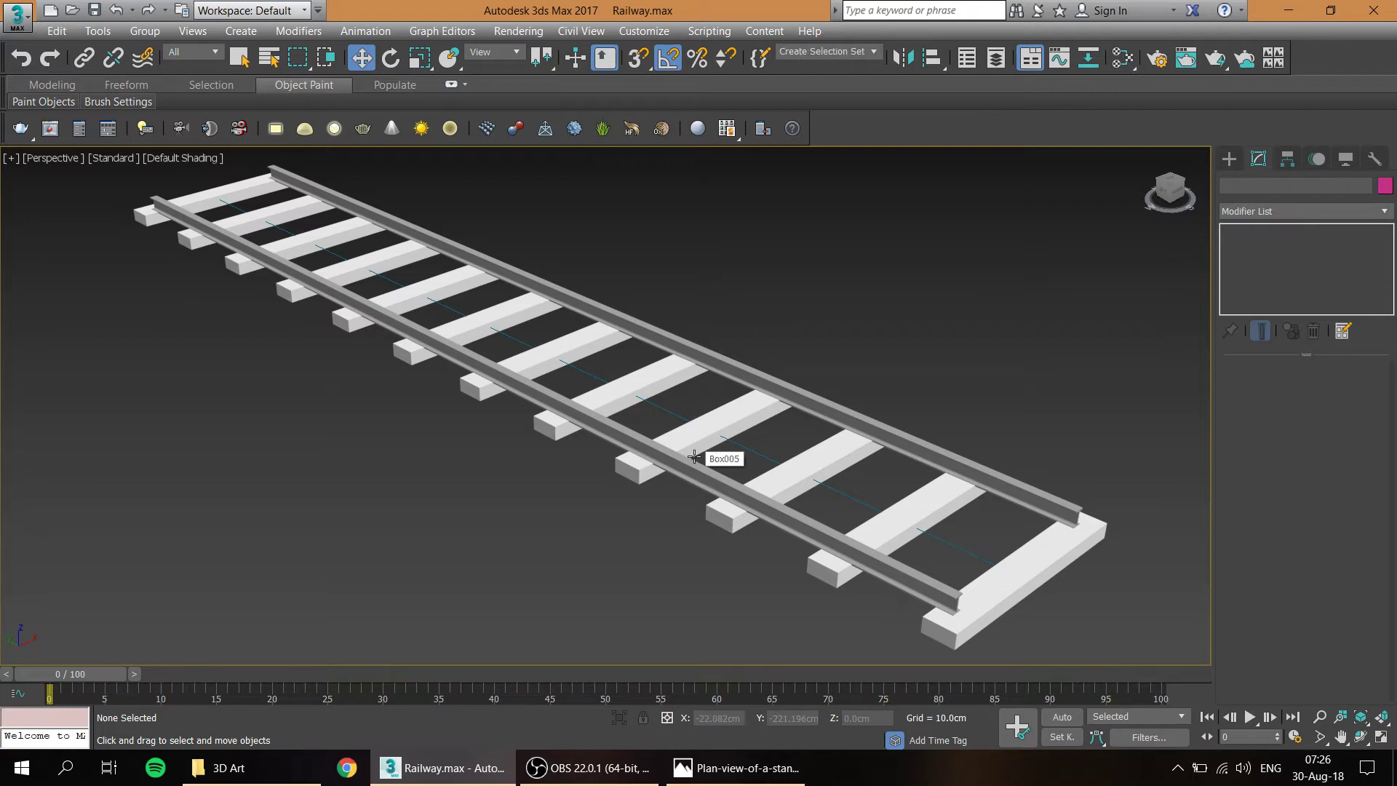
- Try deleting the Sleeper path spline between the rails, undo the deletion, and hide the spline instead
middle_click_drag(773, 475, 790, 445)
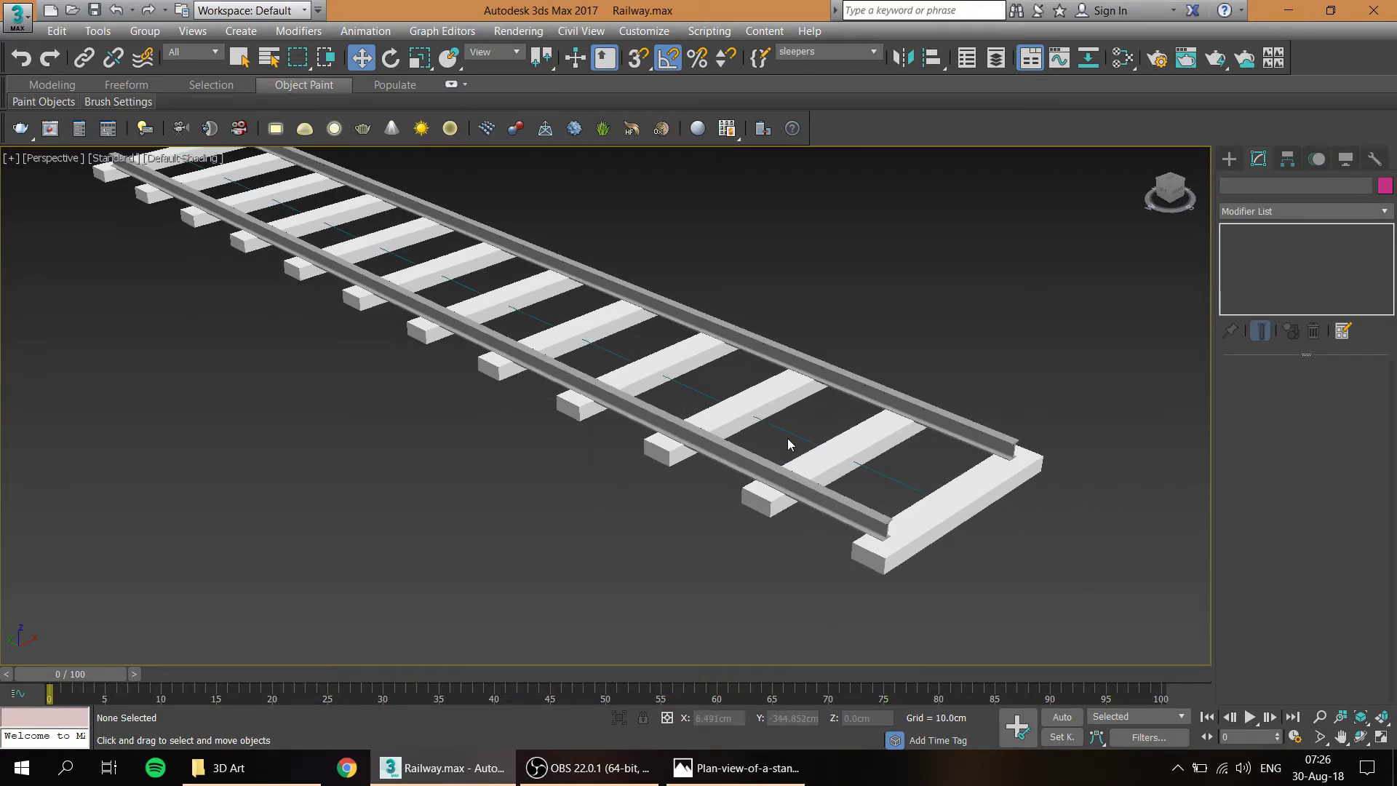
left_click(785, 429)
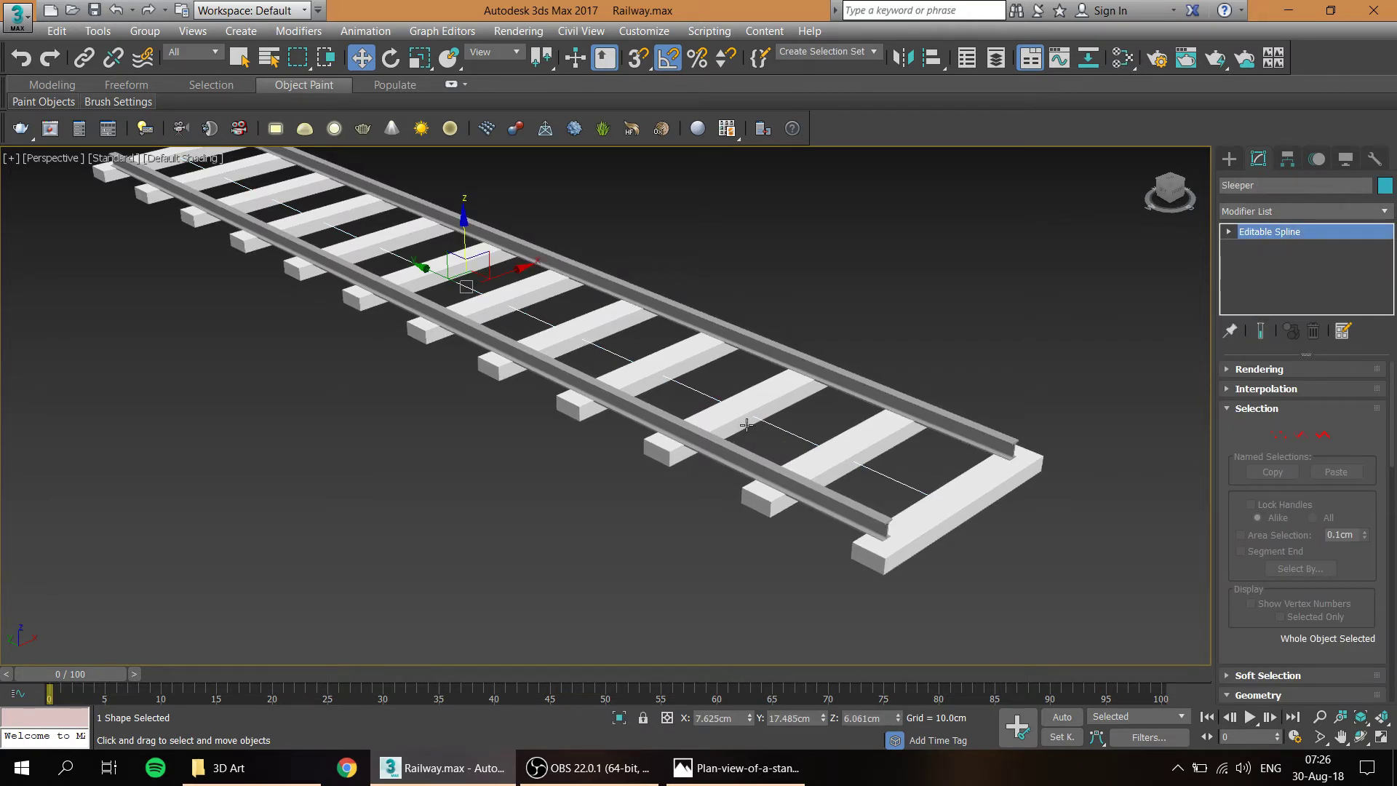
key("Delete")
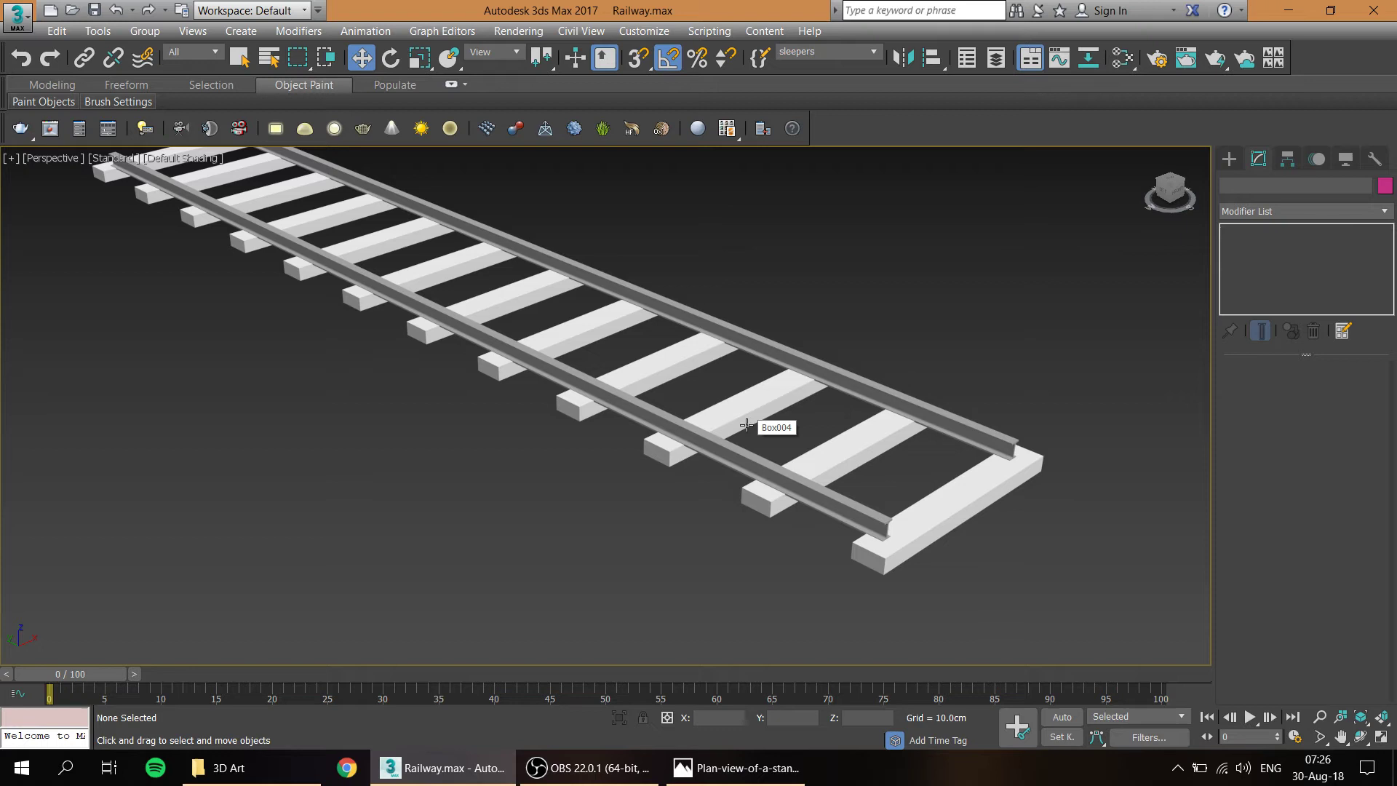
key("ctrl+z")
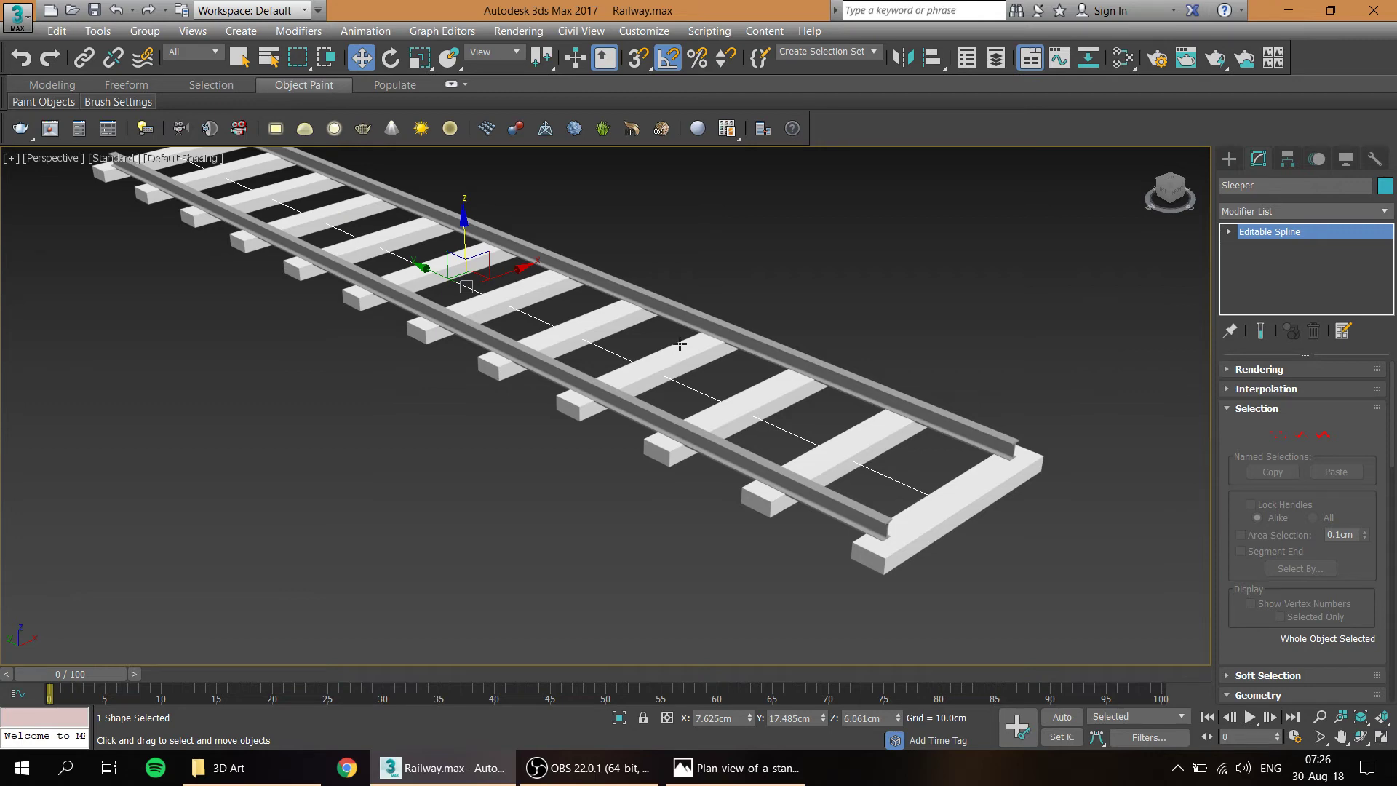
middle_click_drag(679, 344, 697, 380)
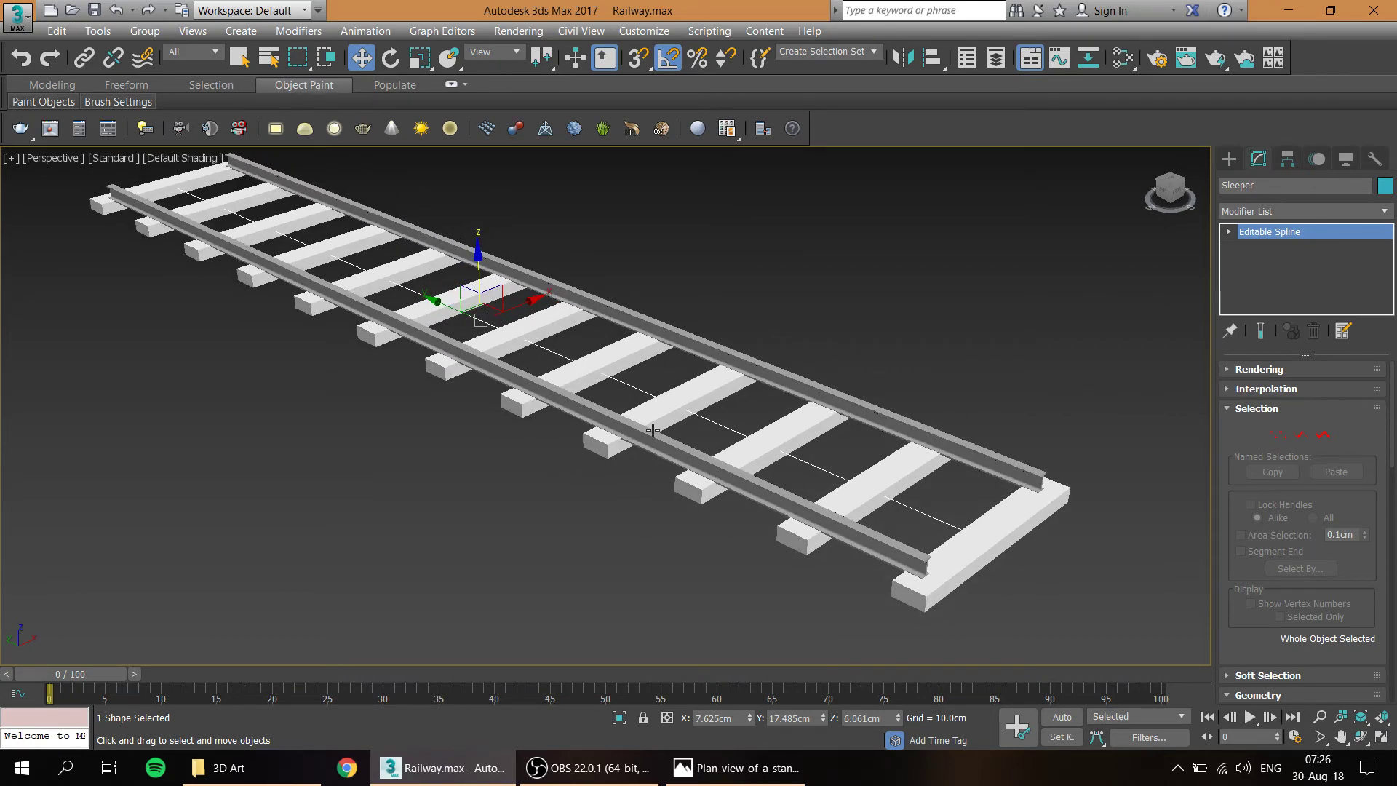
right_click(705, 423)
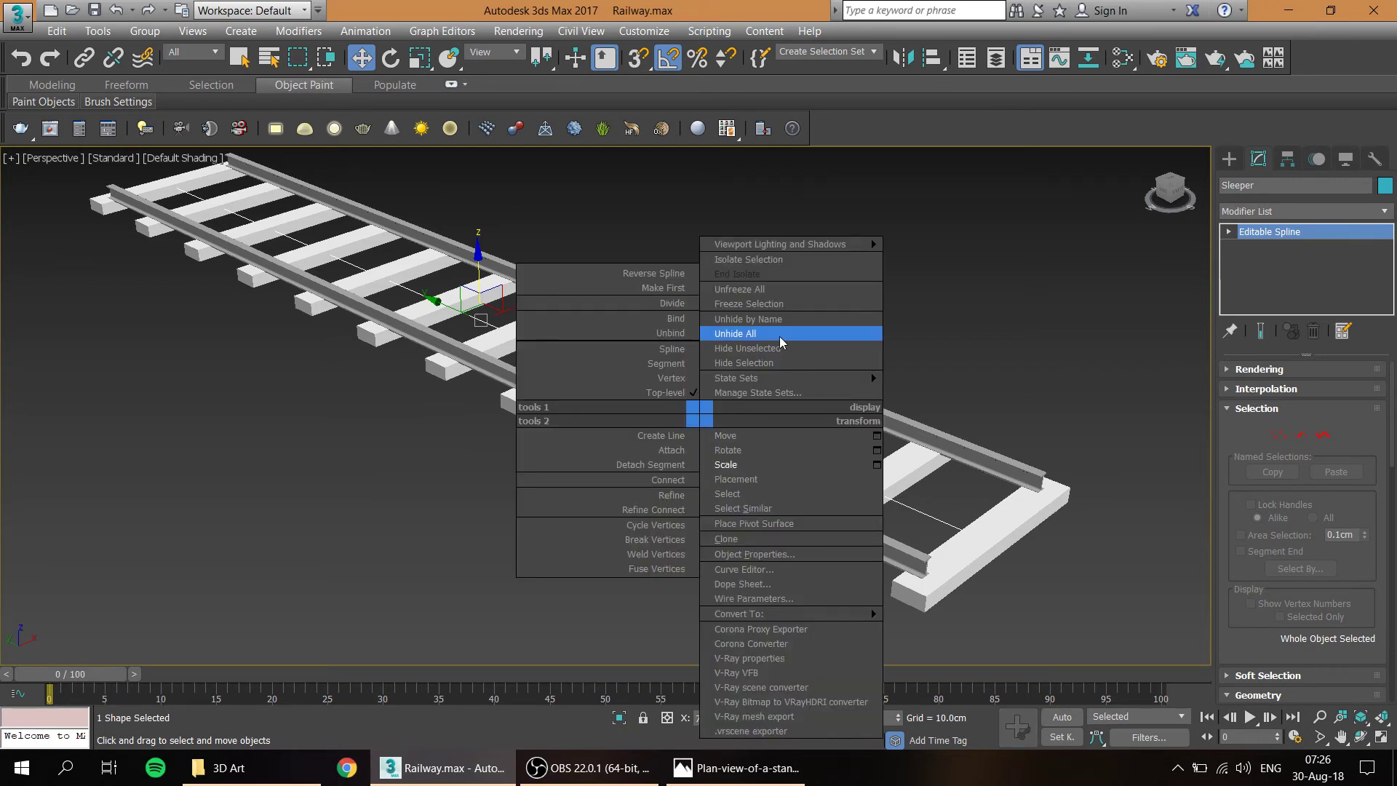
left_click(761, 363)
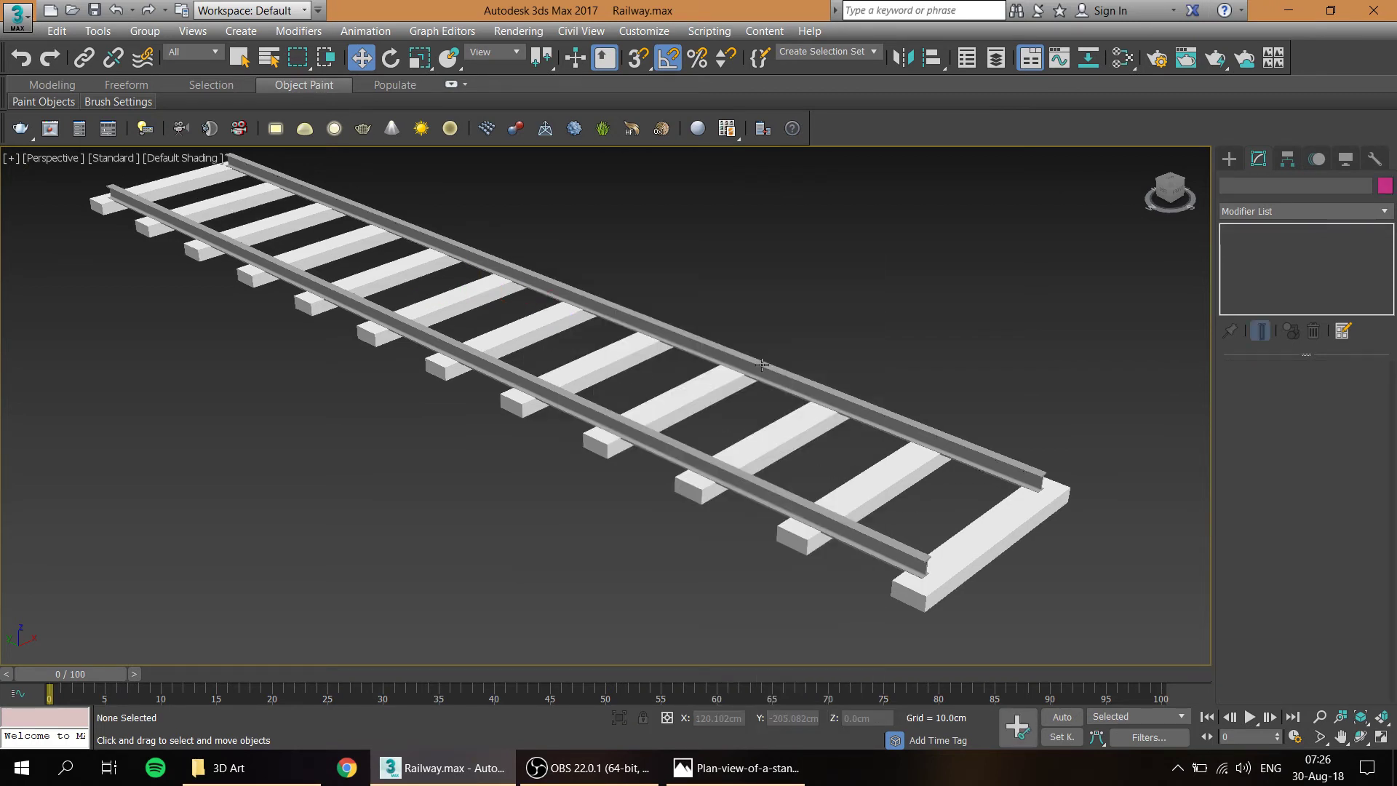
right_click(660, 375)
left_click(948, 281)
middle_click_drag(557, 422, 562, 438)
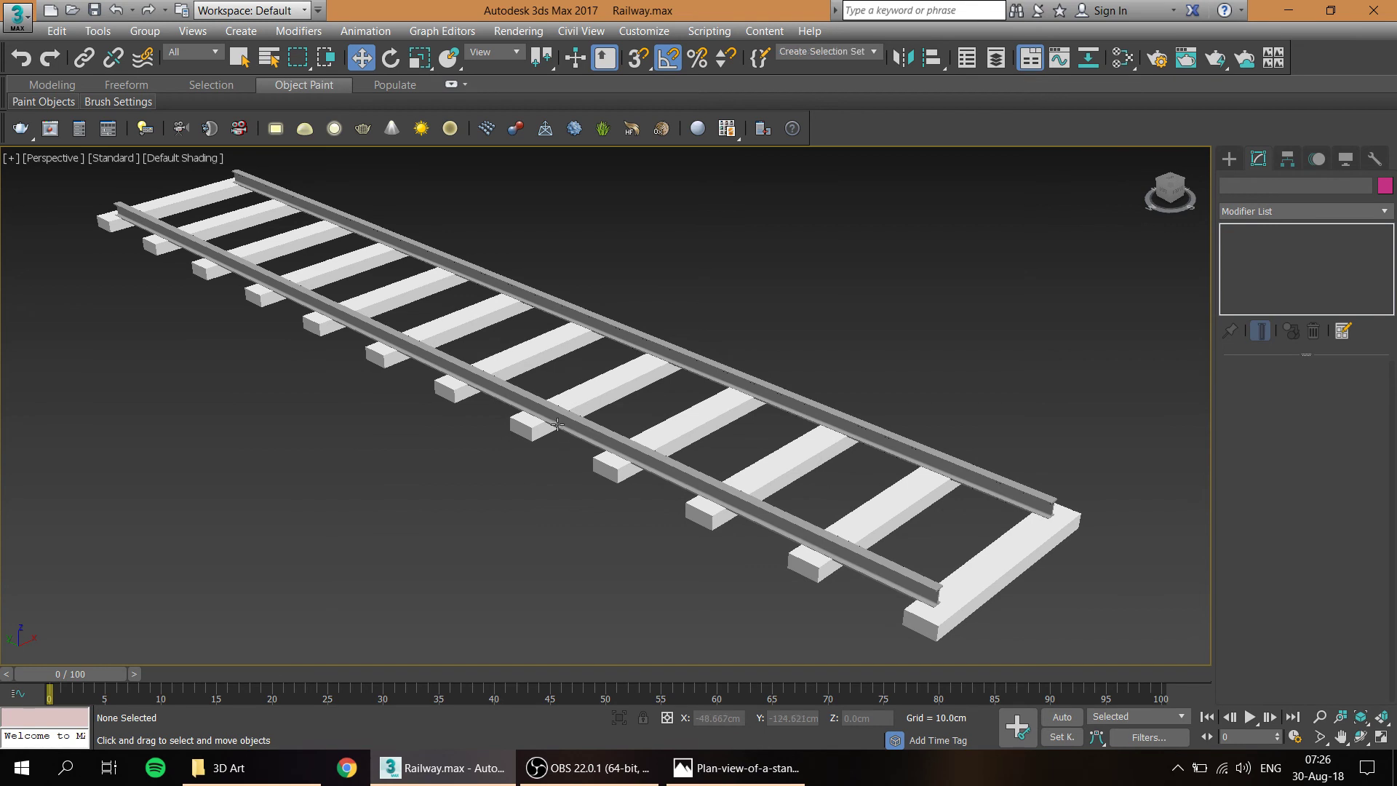
scroll(554, 423, "down", 2)
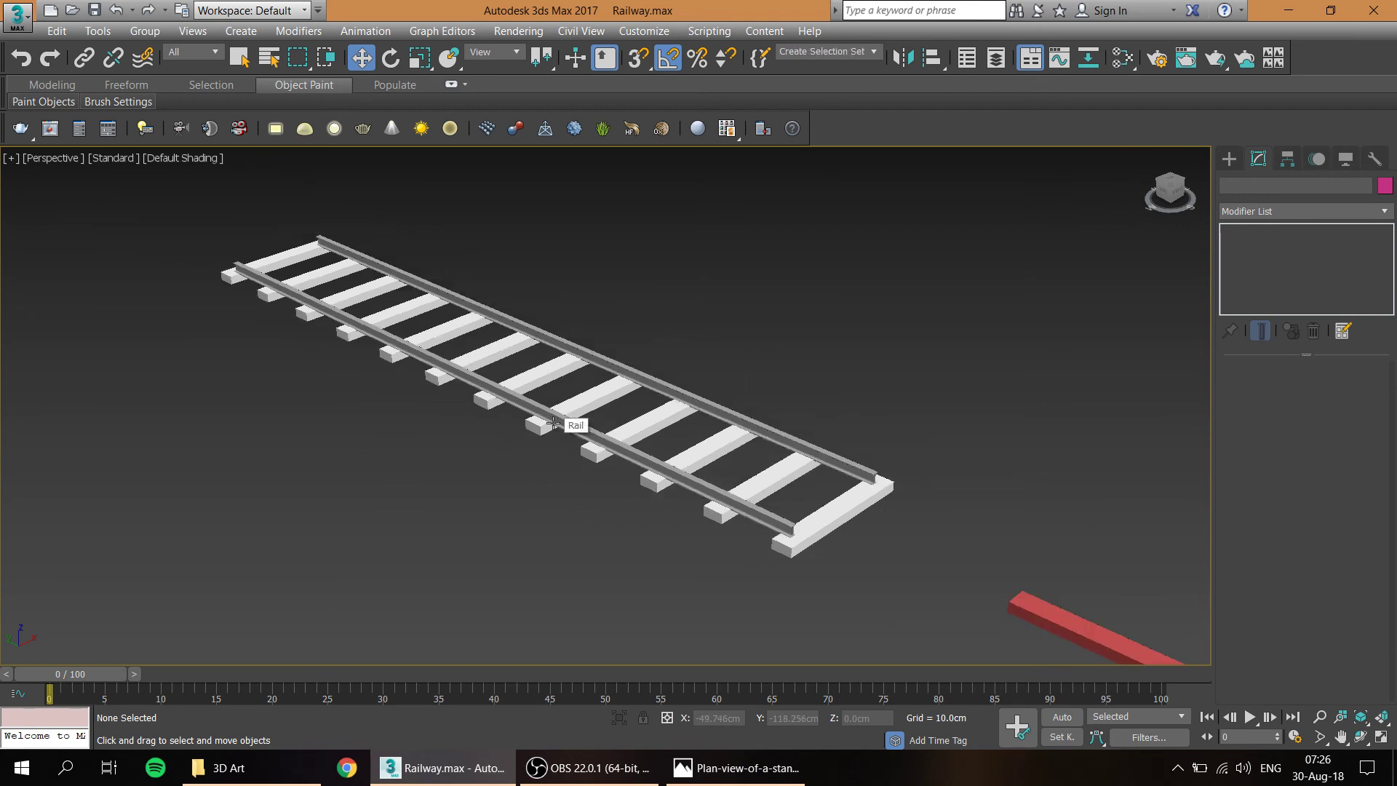
scroll(553, 423, "up", 2)
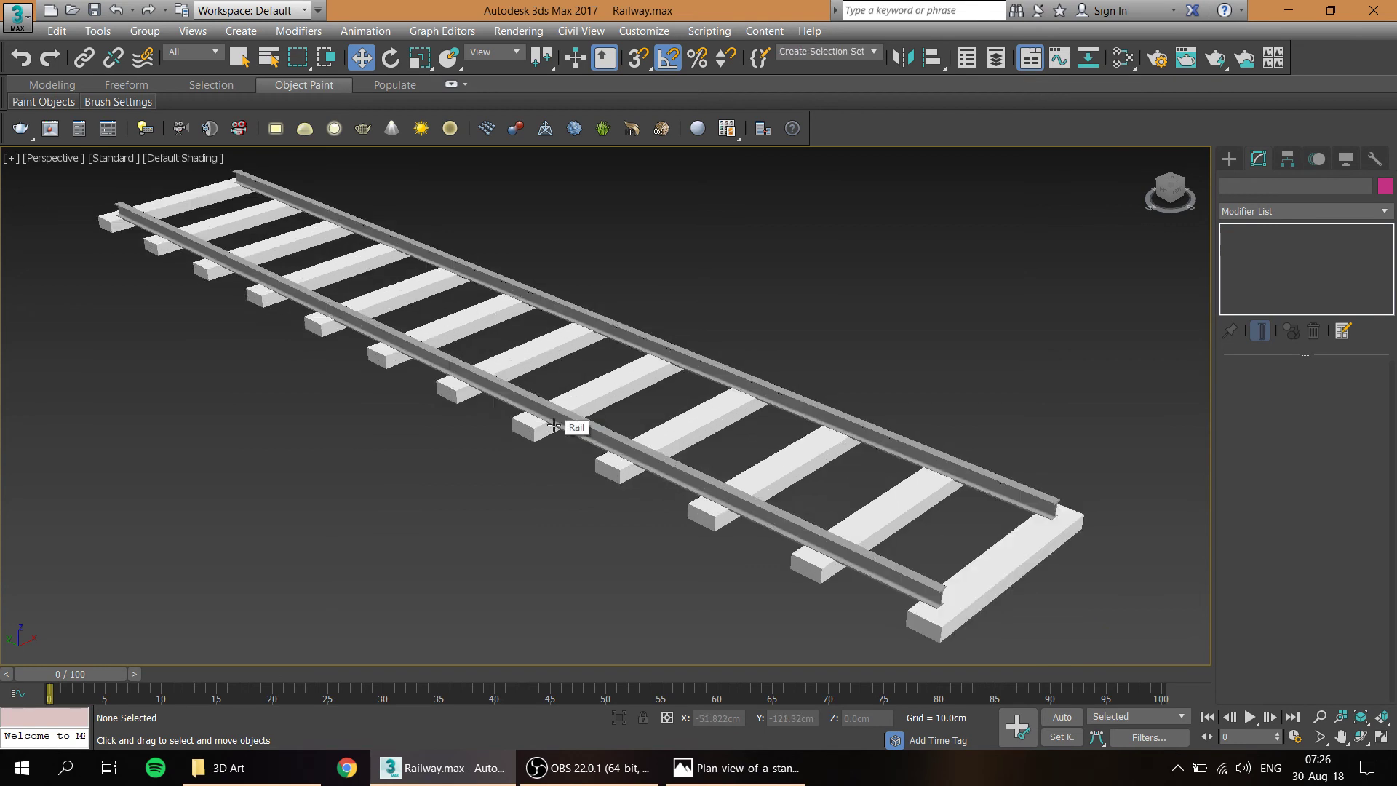